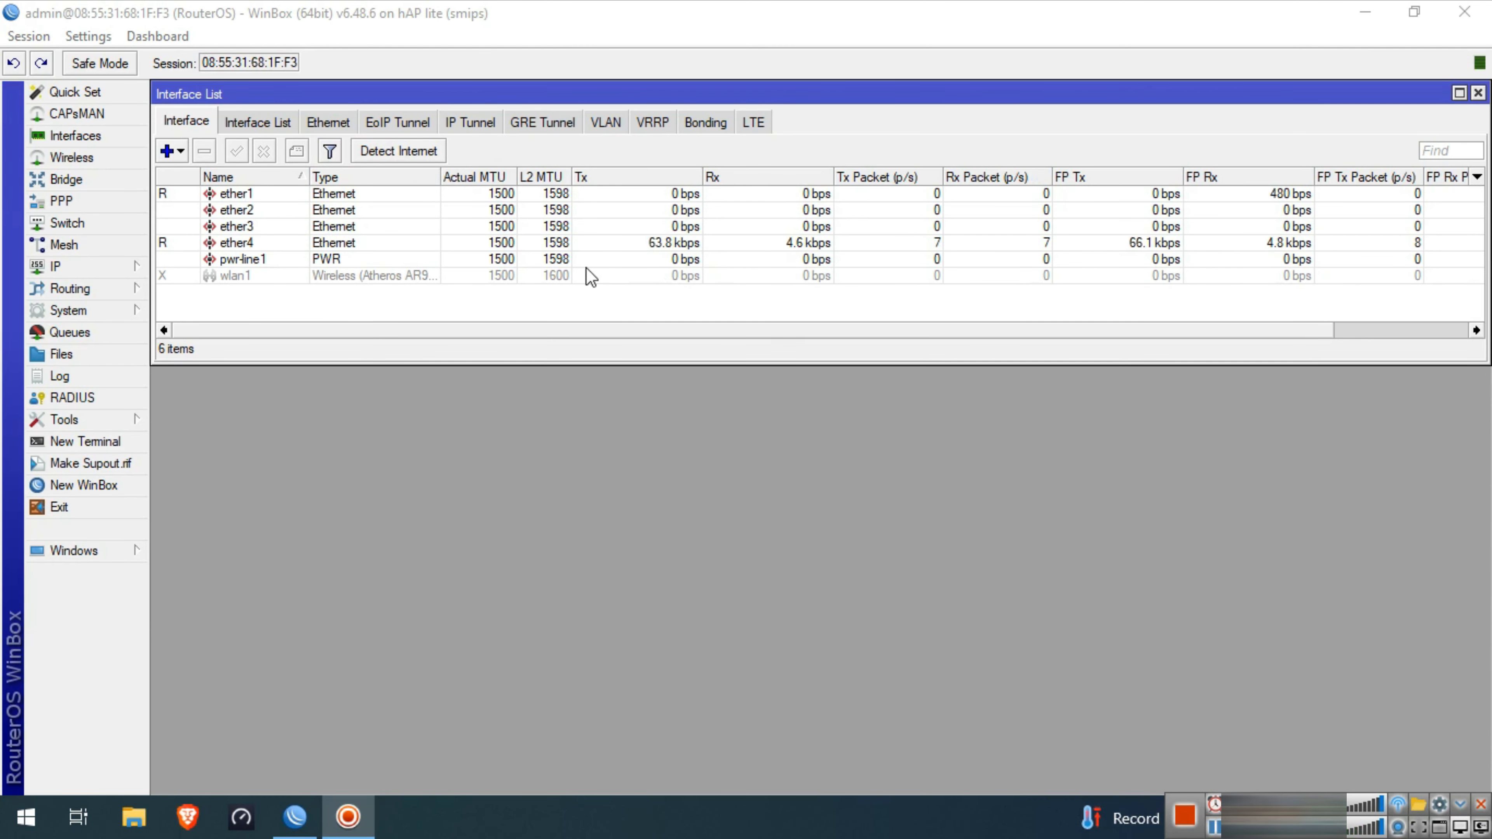
Open the PPP window next to the empty Interface List.
left_click(141, 204)
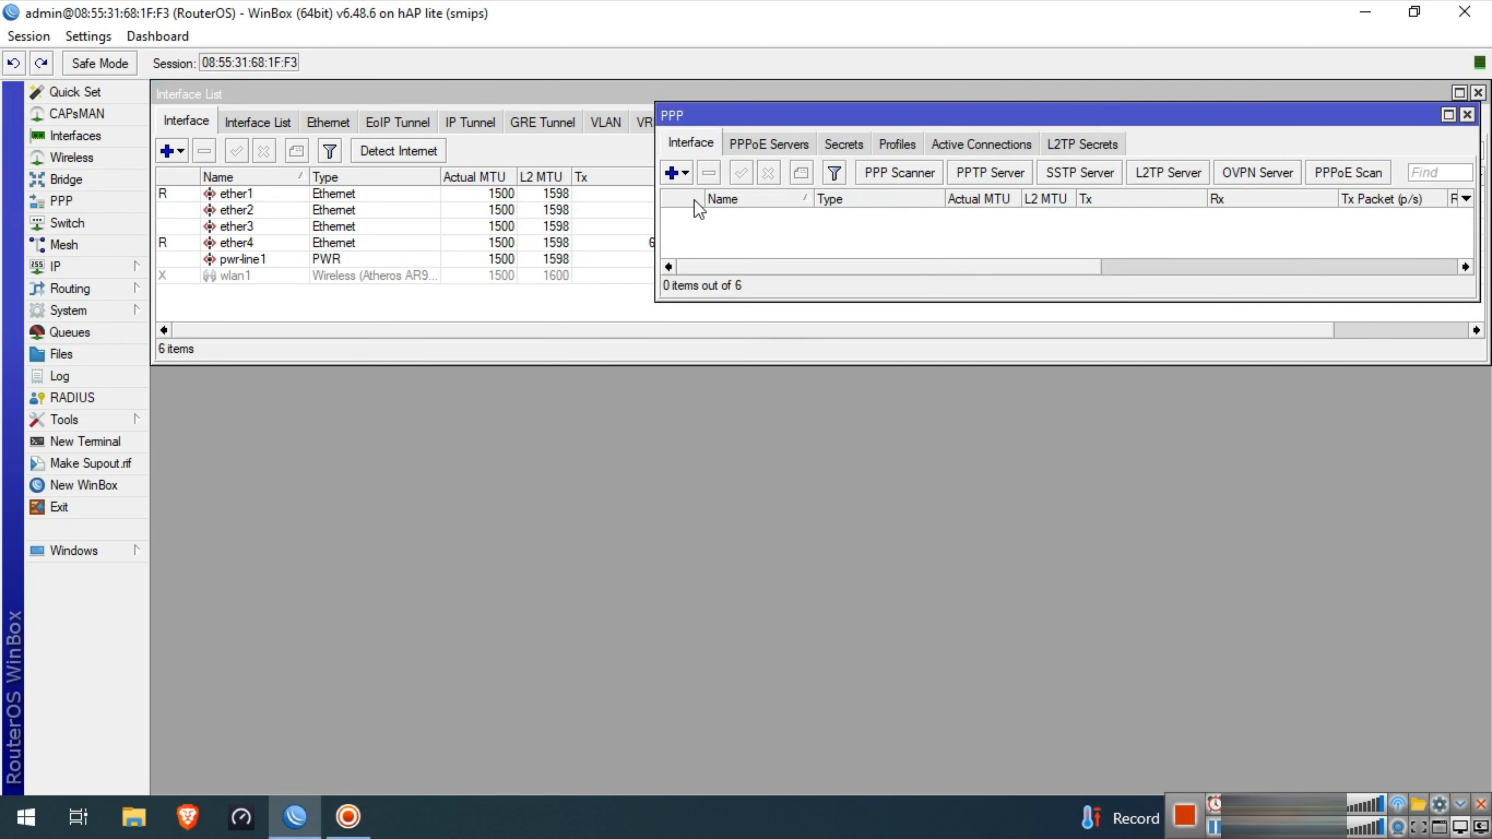
Create PPPoE client pppoe-out1 on ether1 with the ISP user name and password.
left_click(681, 172)
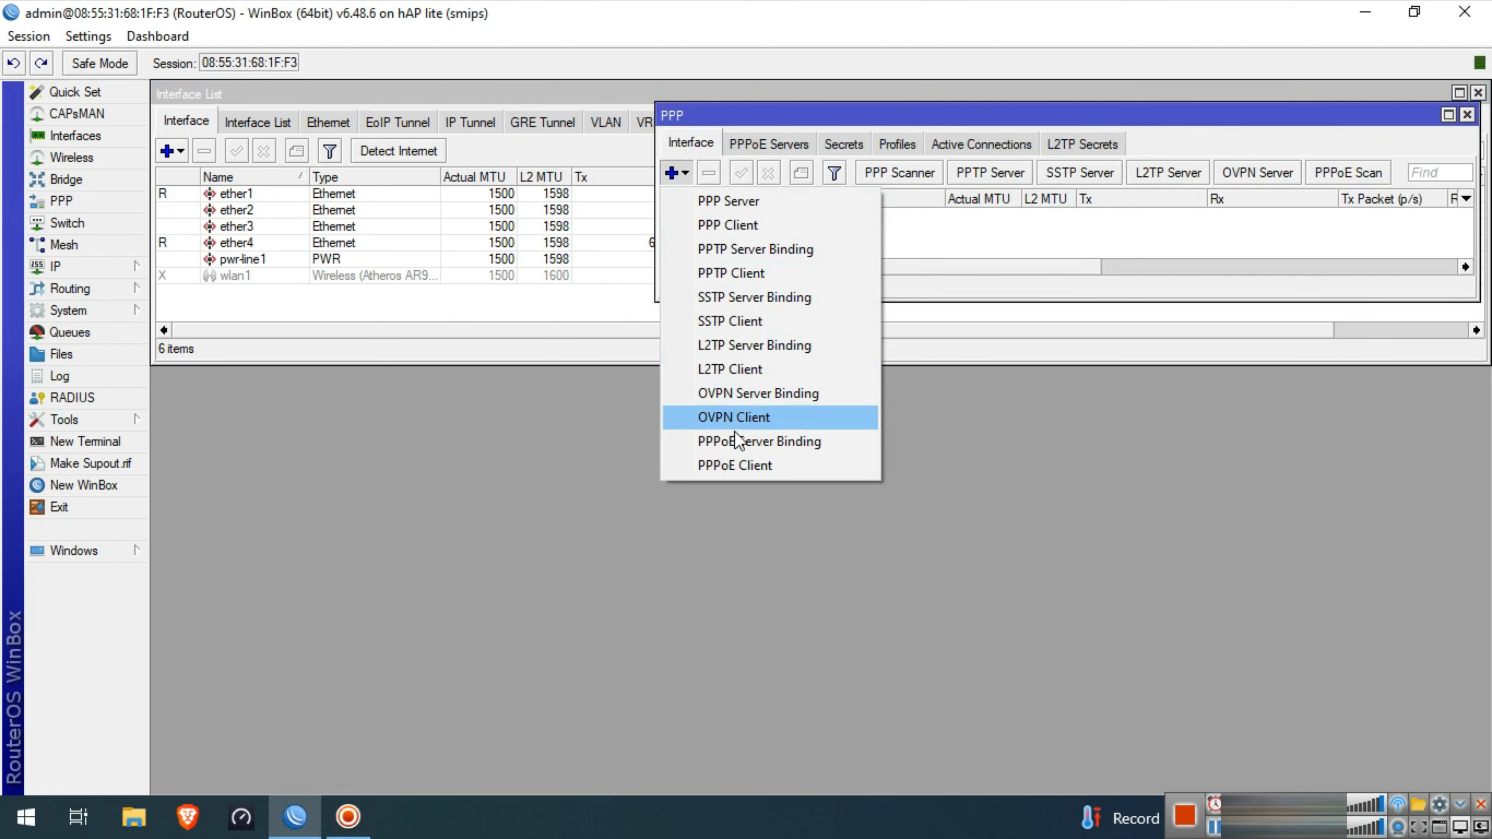
left_click(730, 465)
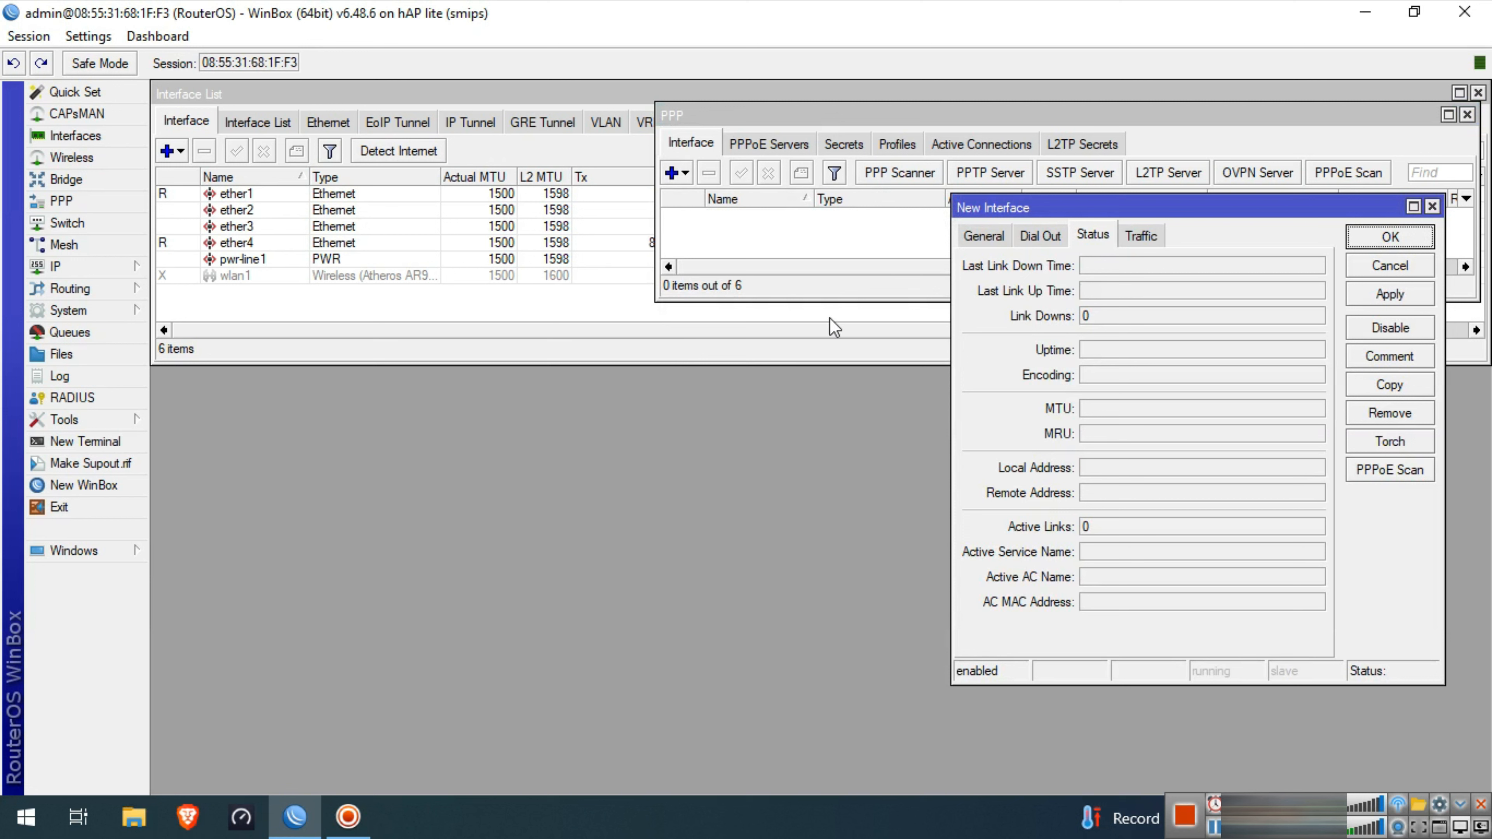
left_click(996, 237)
double_click(1118, 273)
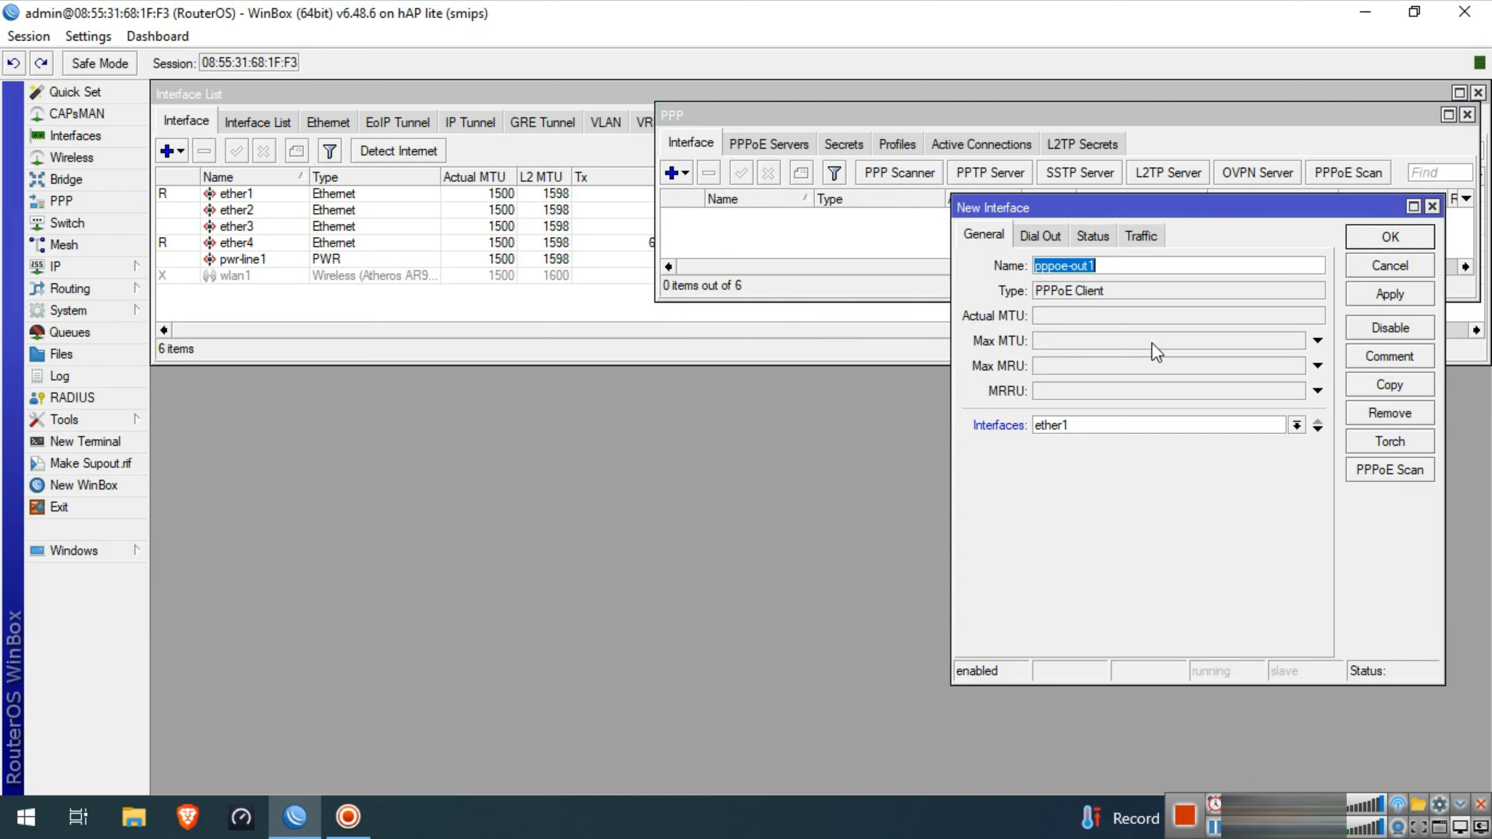
left_click(1169, 425)
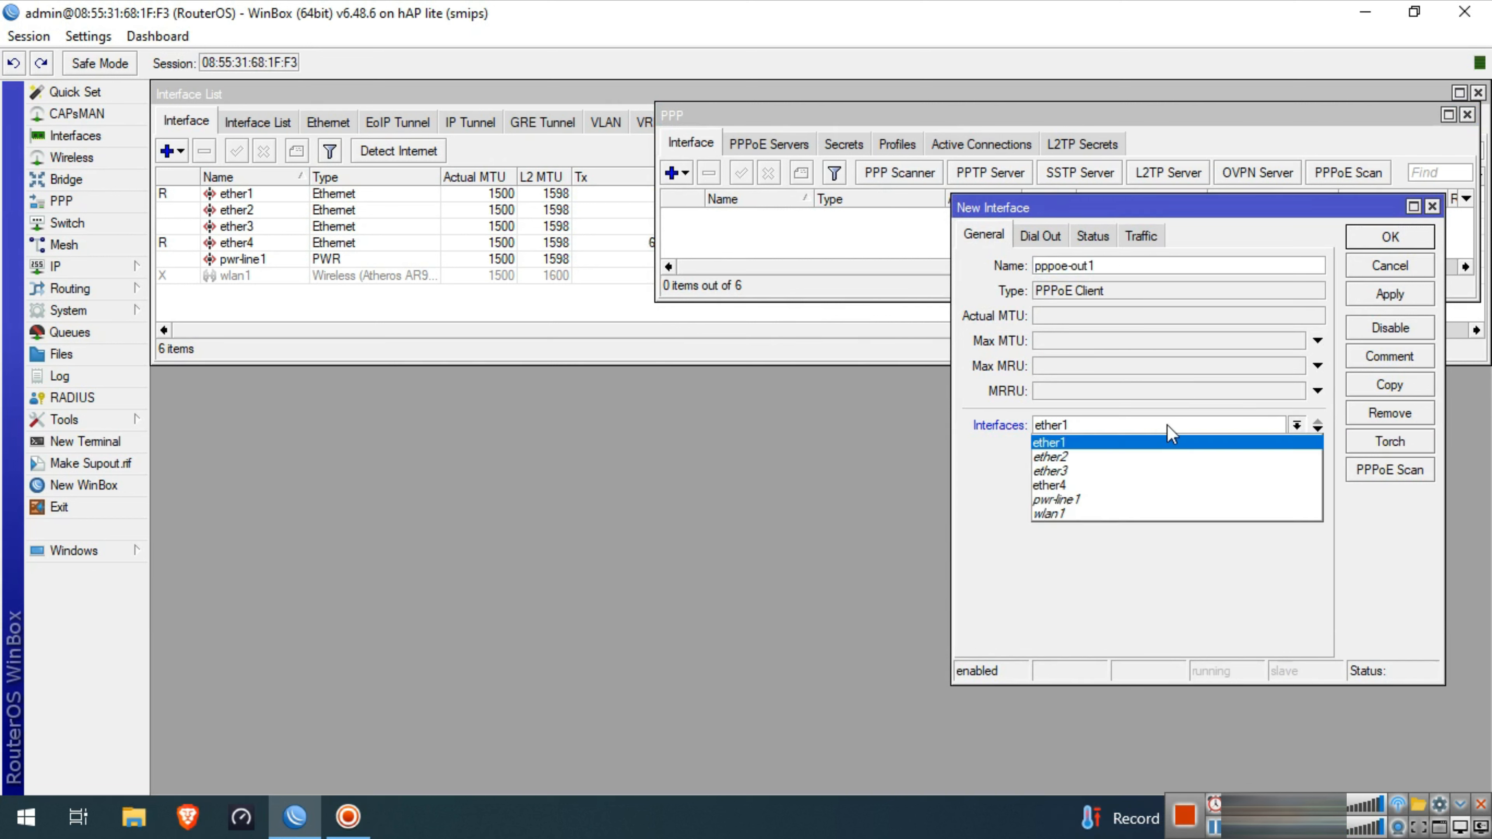
left_click(1141, 450)
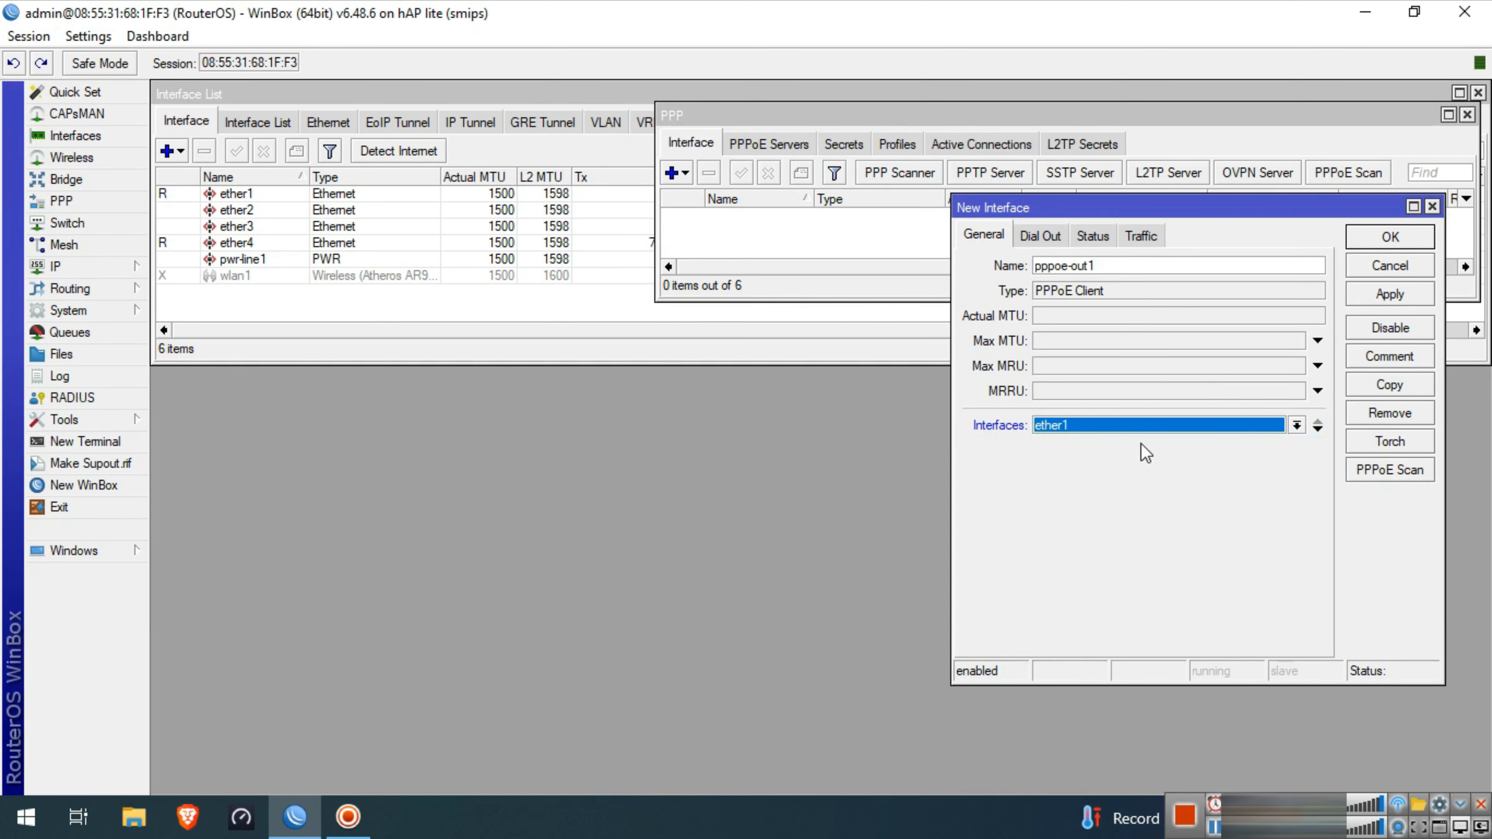
left_click(1042, 237)
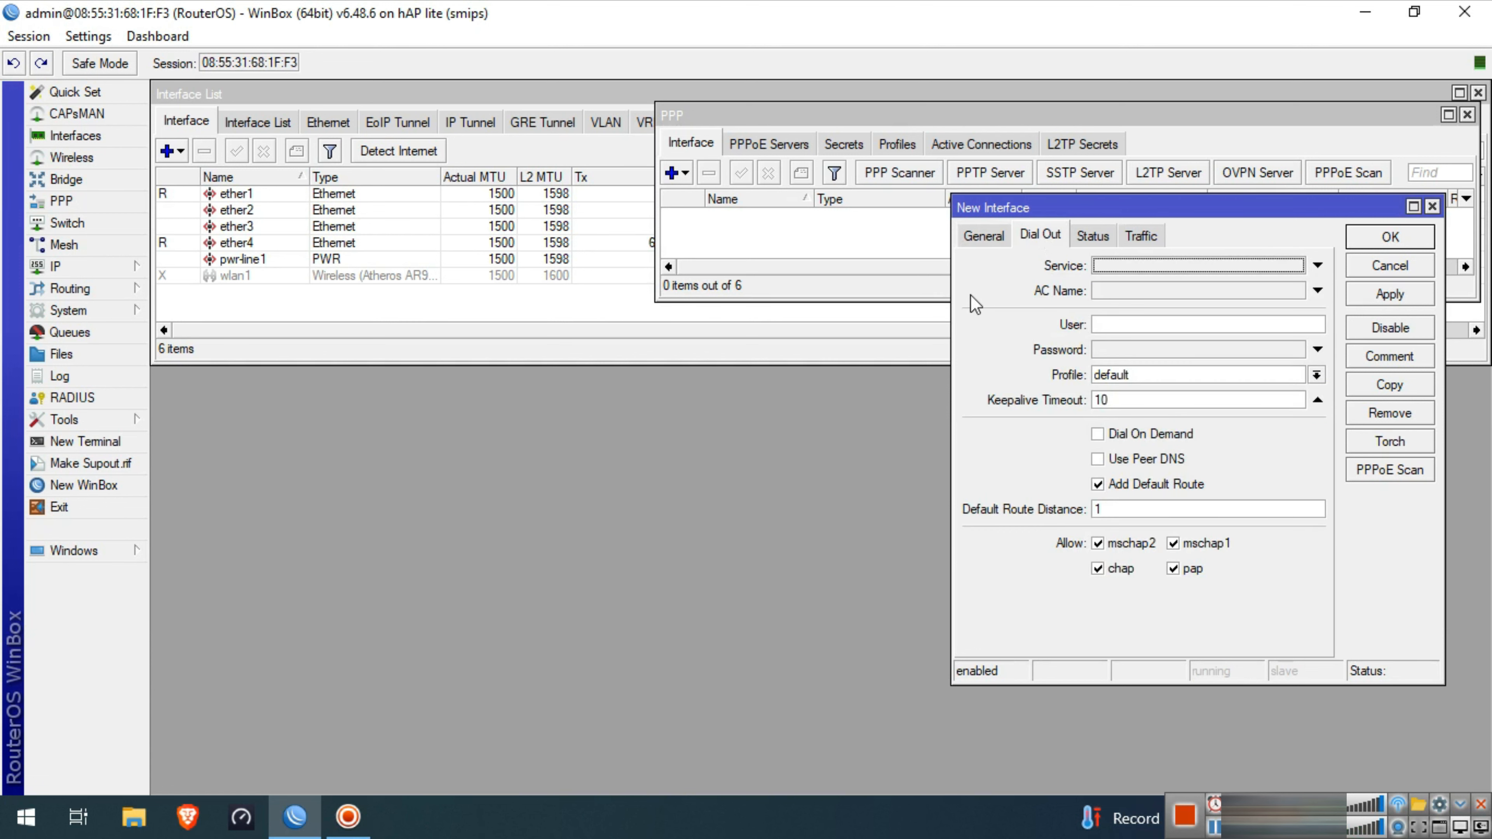
left_click(1153, 326)
type("test")
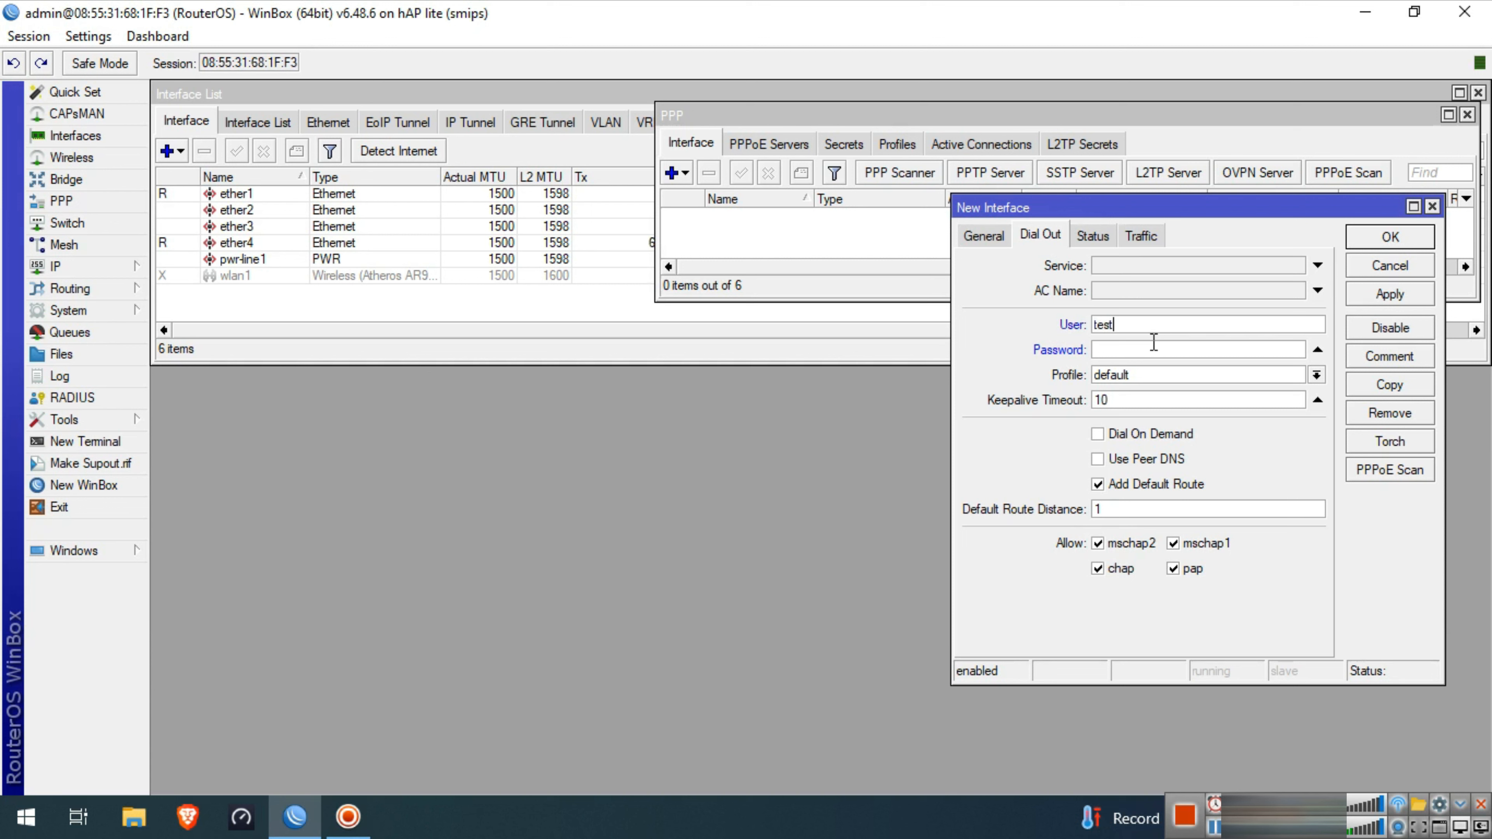
type("****")
left_click(1395, 236)
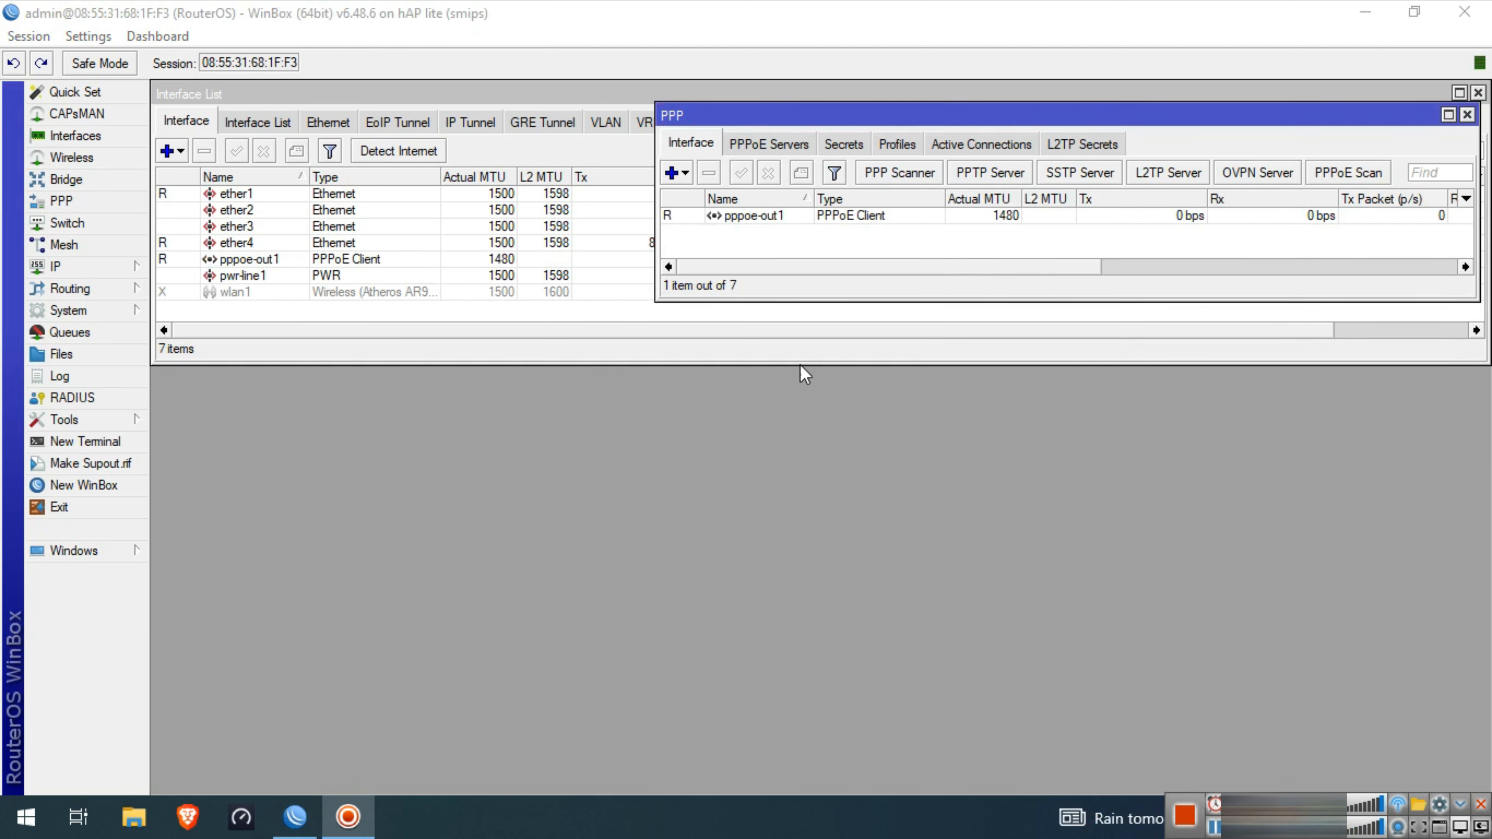
left_click(798, 219)
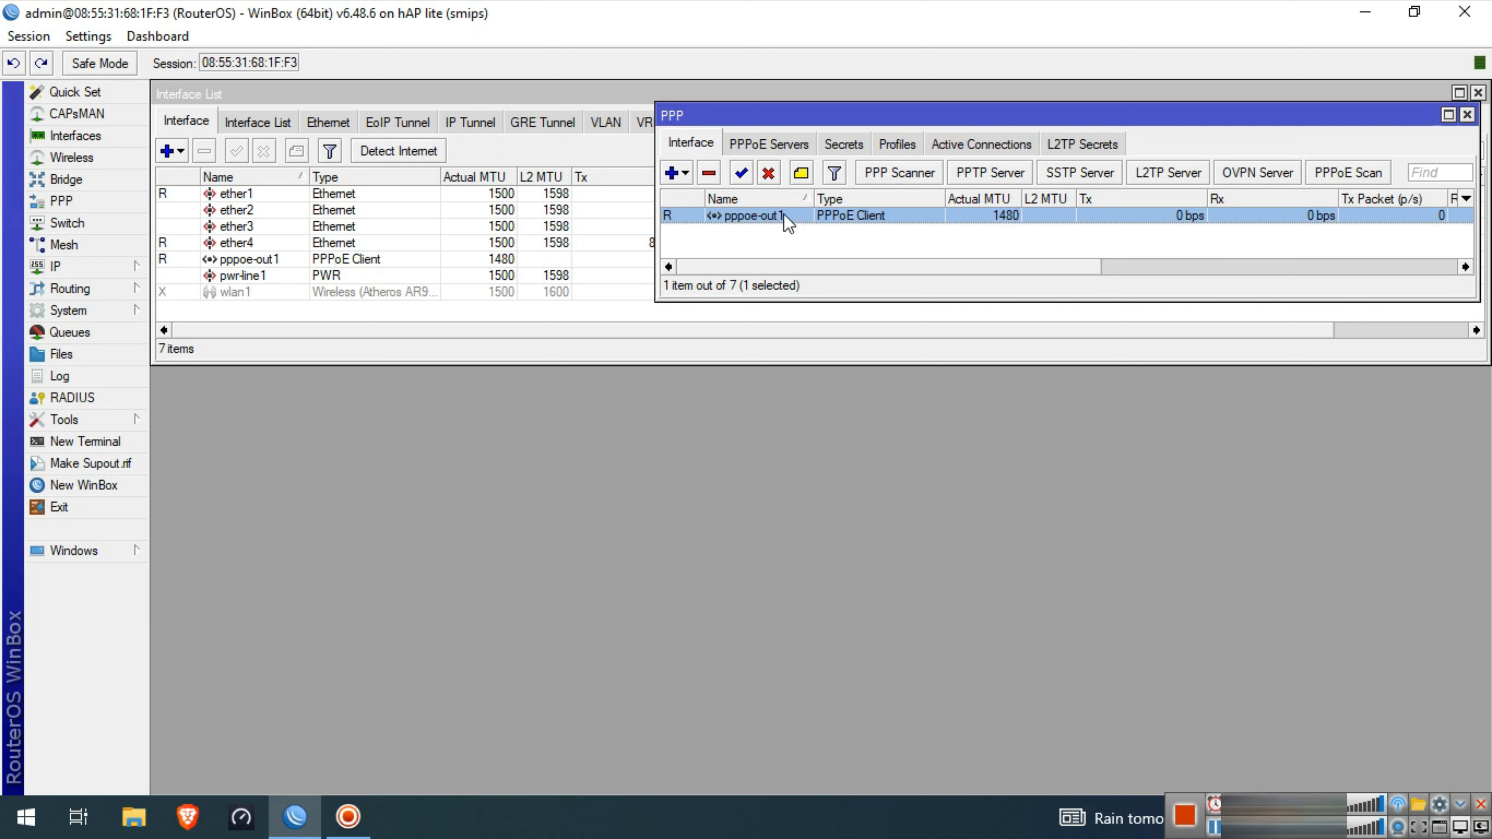
double_click(784, 215)
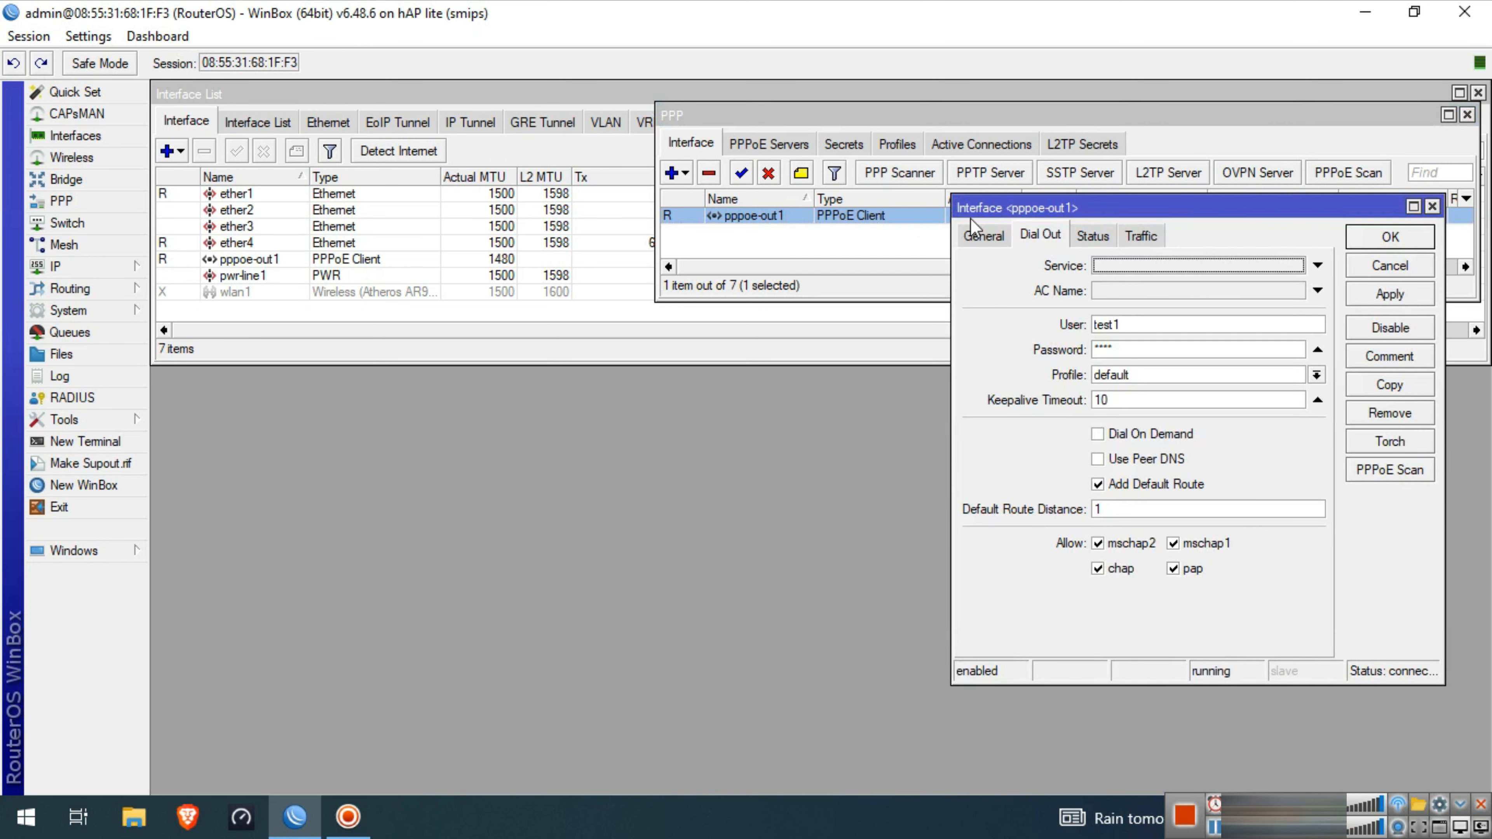
left_click(1092, 238)
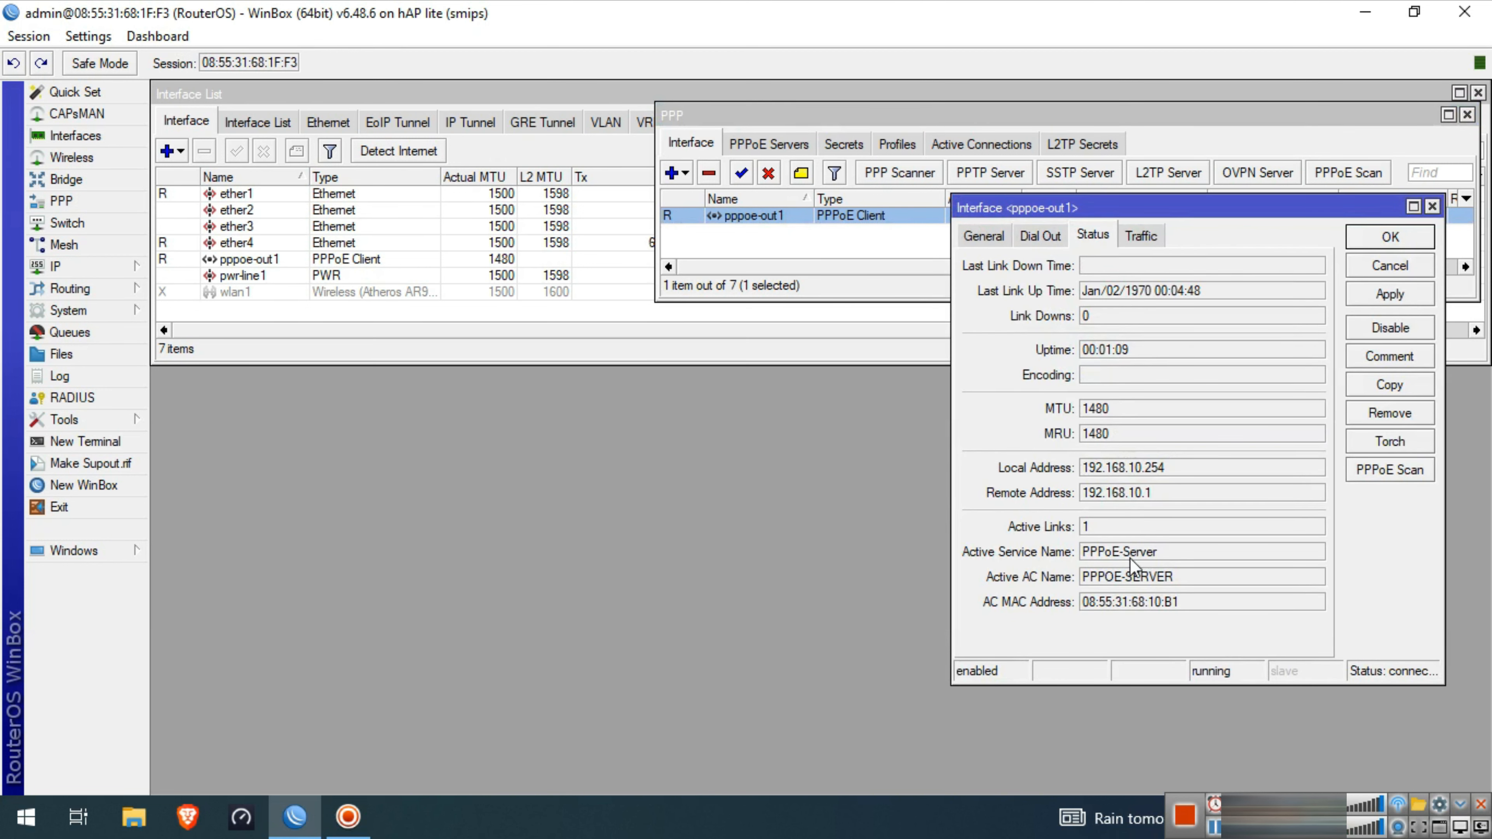
left_click_drag(1152, 493, 1083, 495)
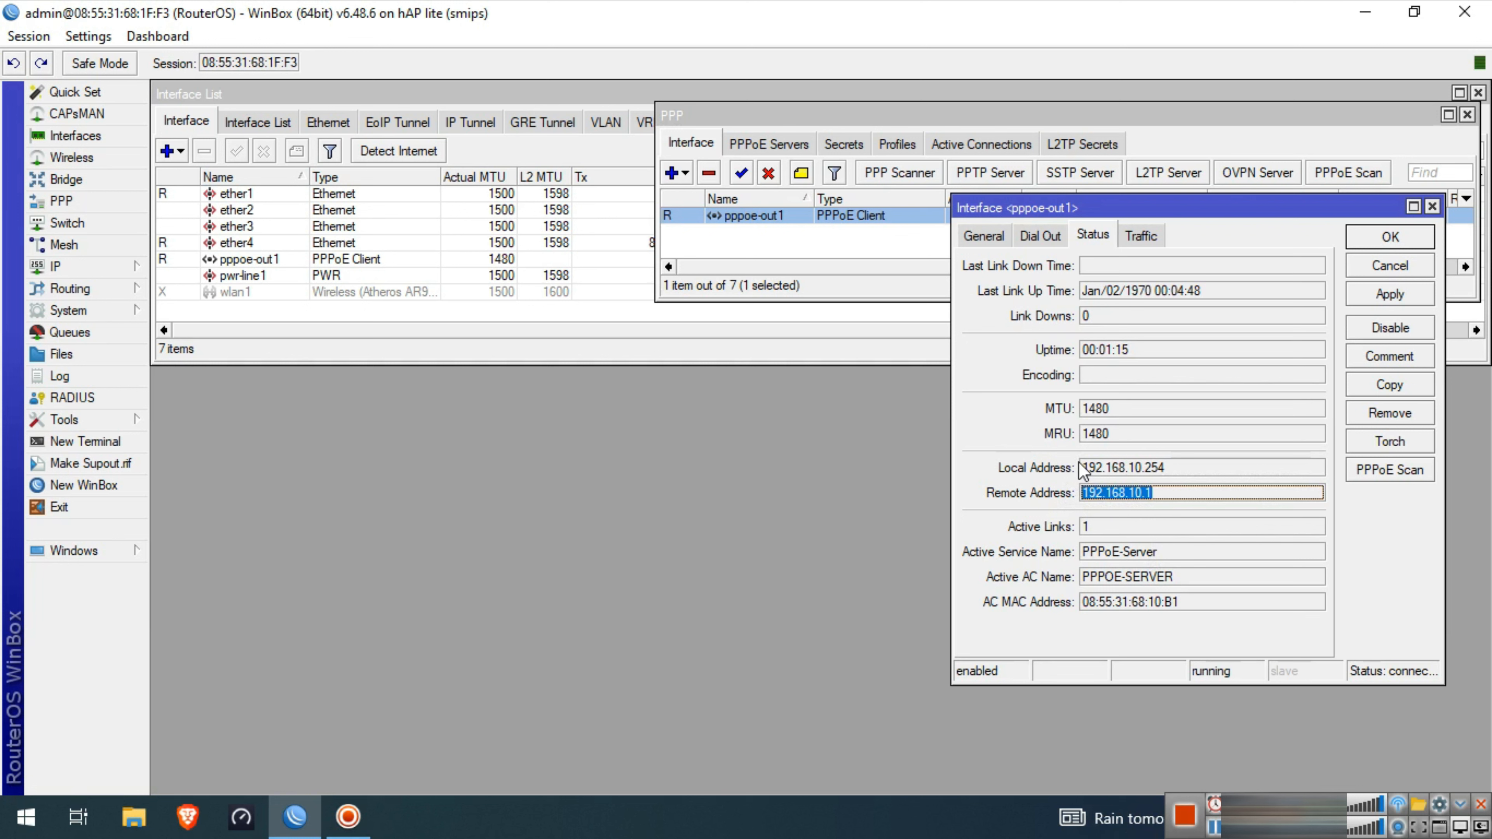
left_click(1382, 242)
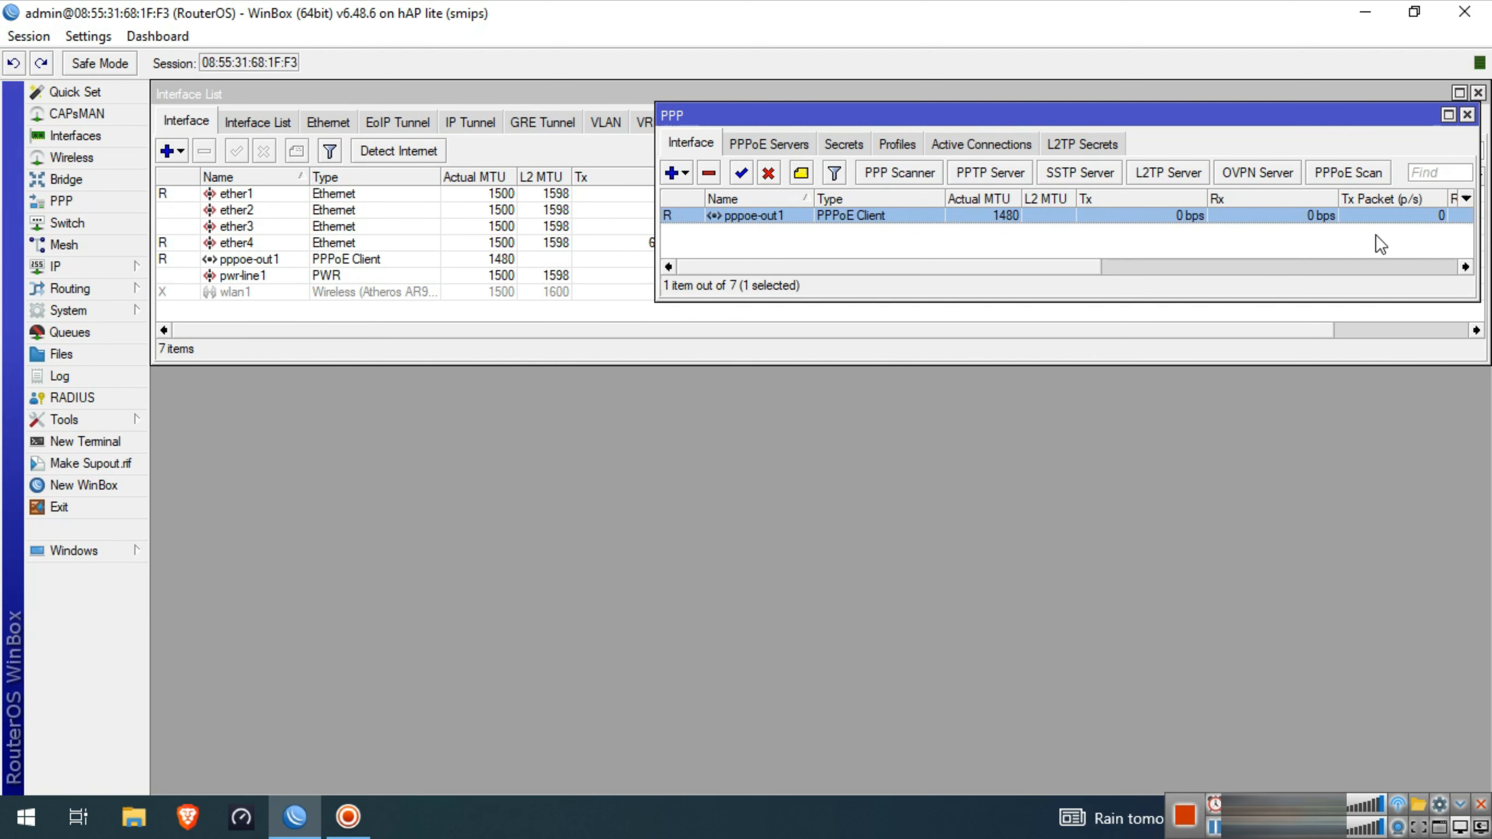
Inspect the dynamic 0.0.0.0/0 default route via pppoe-out1 in the Route List, then reopen pppoe-out1.
left_click(135, 270)
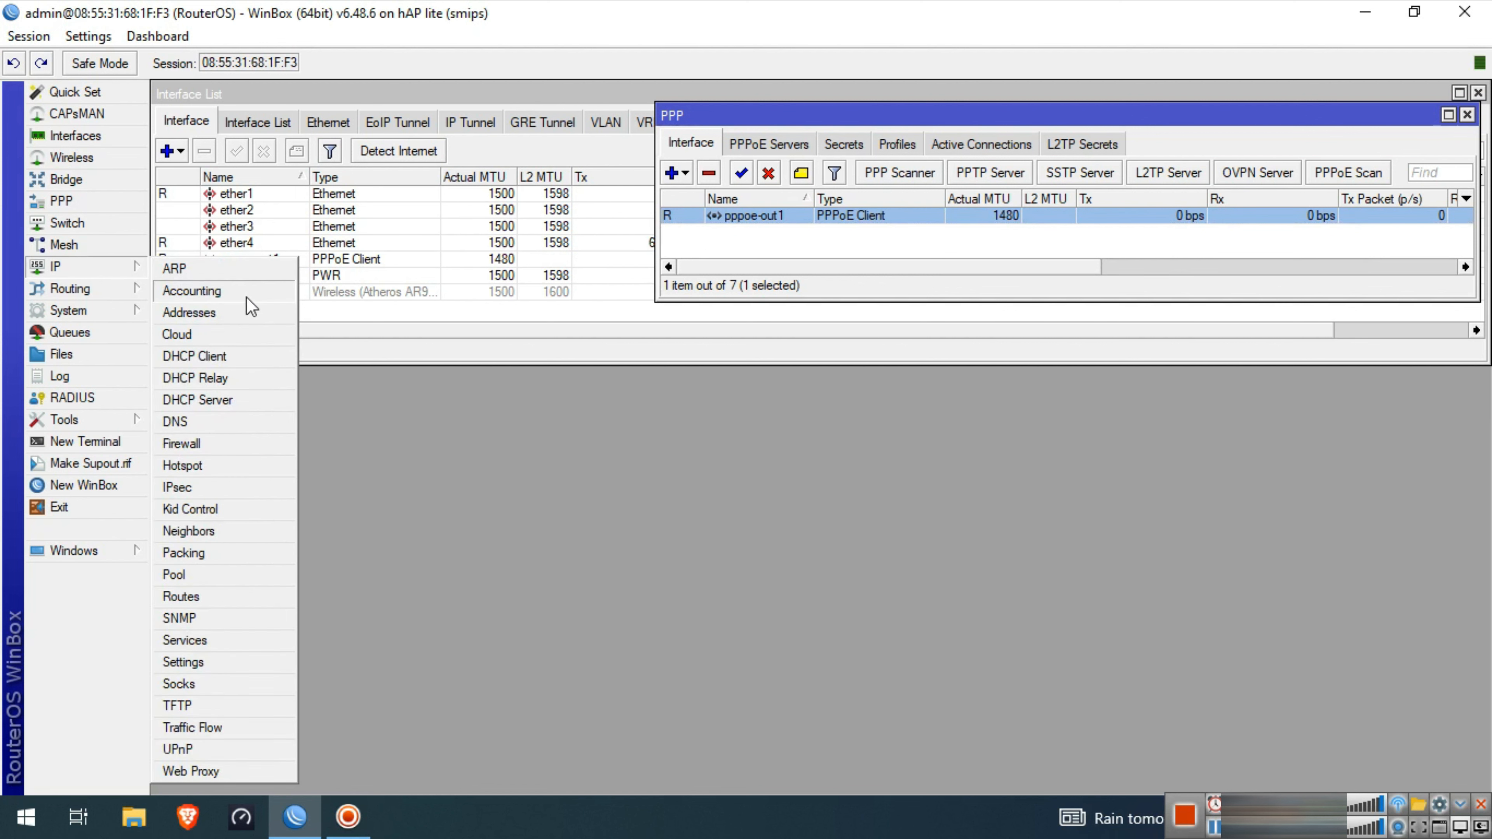
left_click(232, 597)
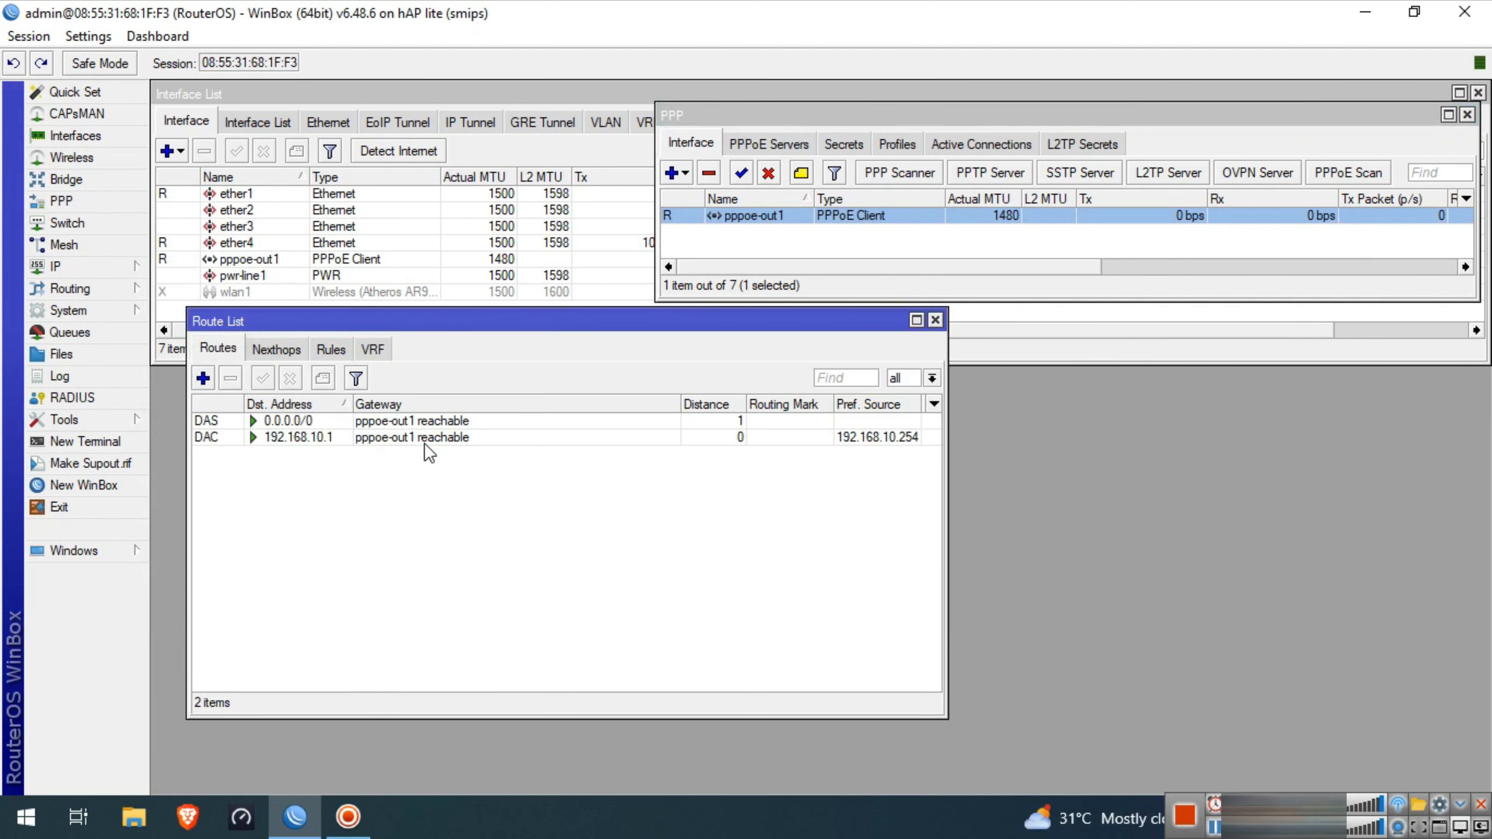
left_click(439, 421)
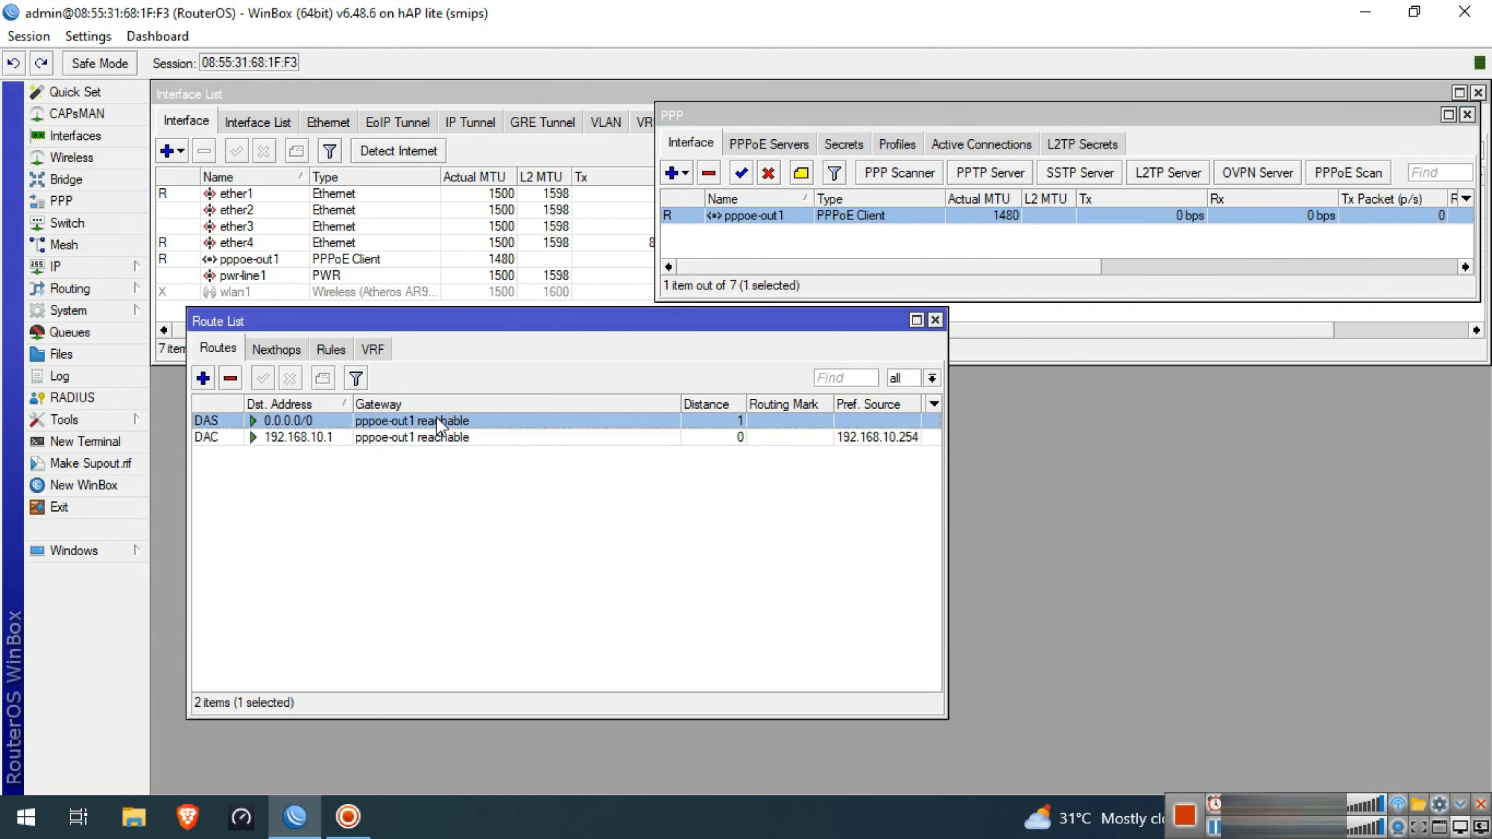
double_click(436, 418)
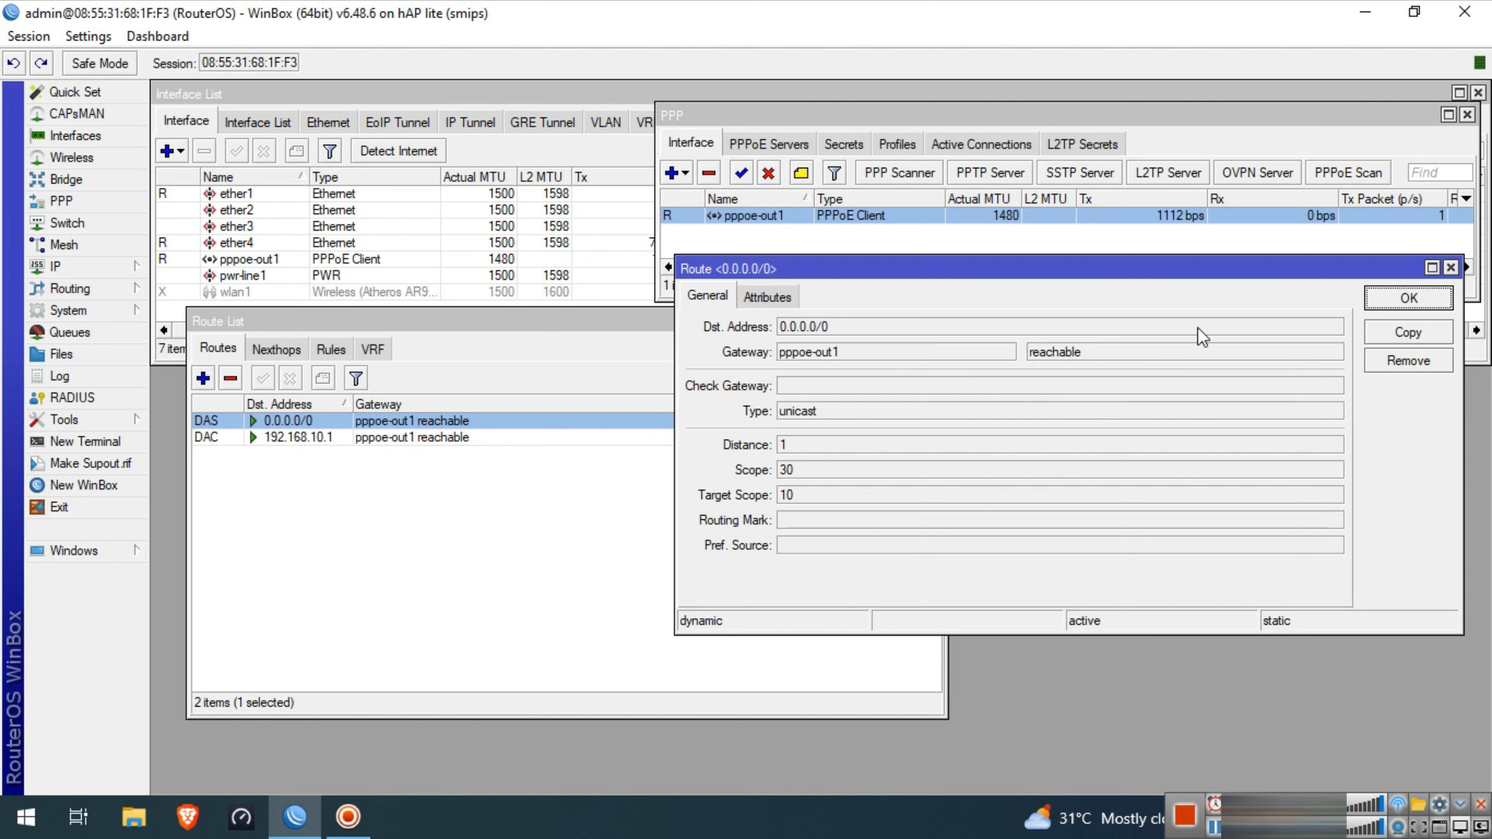
left_click(1405, 297)
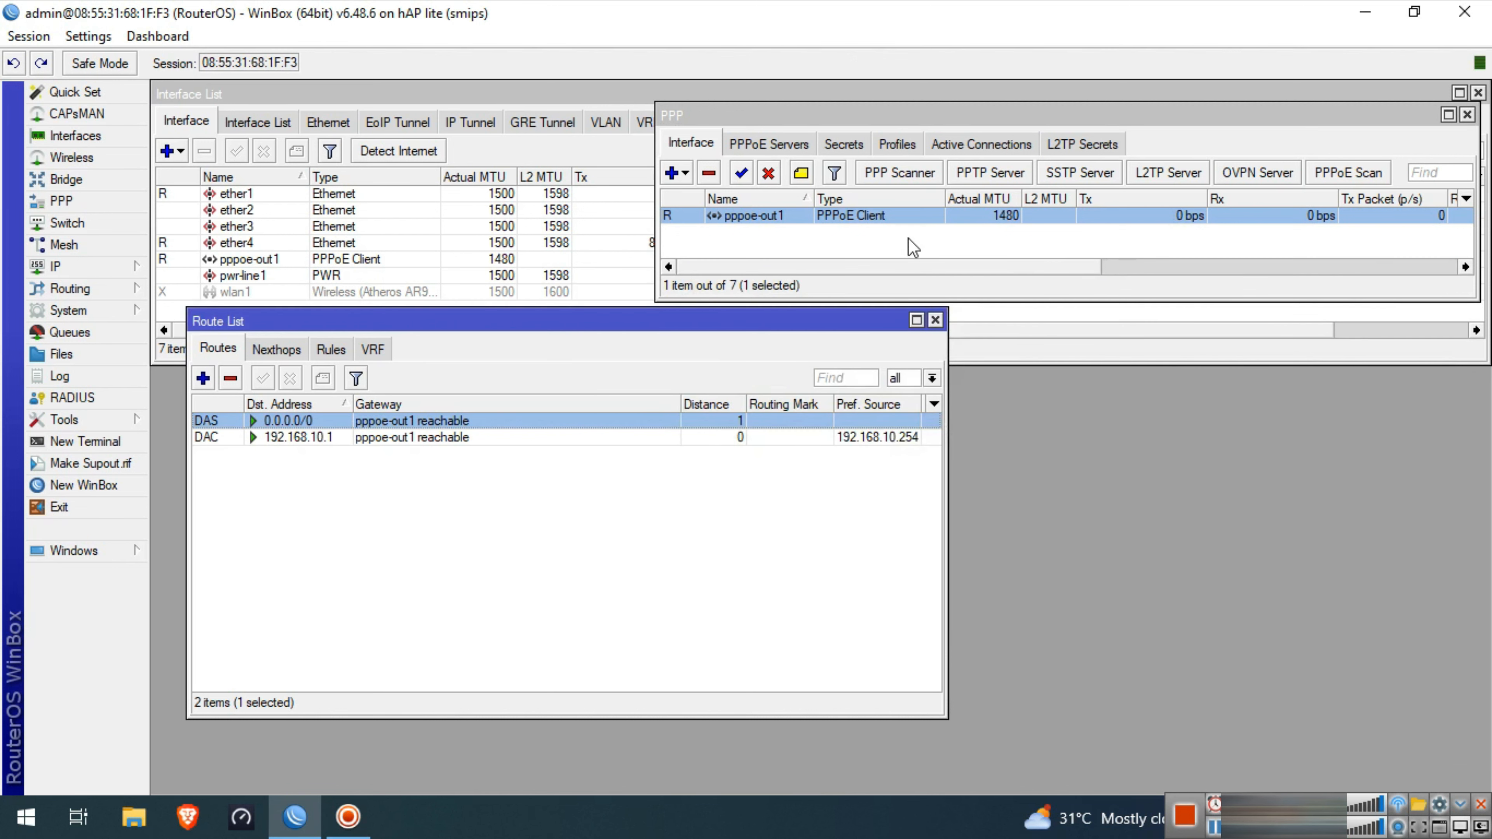
left_click(838, 128)
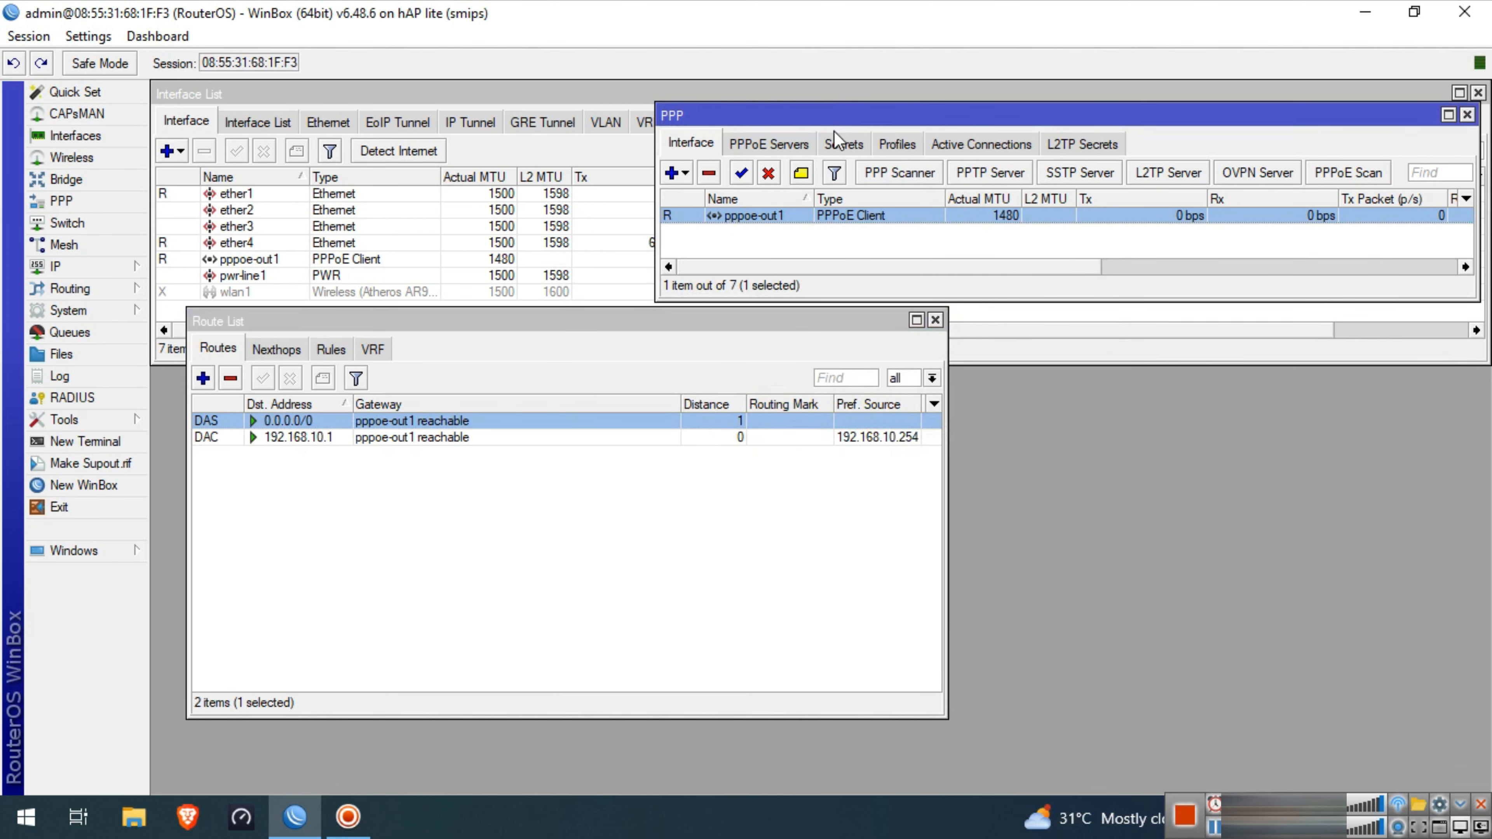
double_click(782, 216)
Uncheck Add Default Route on pppoe-out1's Dial Out settings and apply it.
left_click(1039, 235)
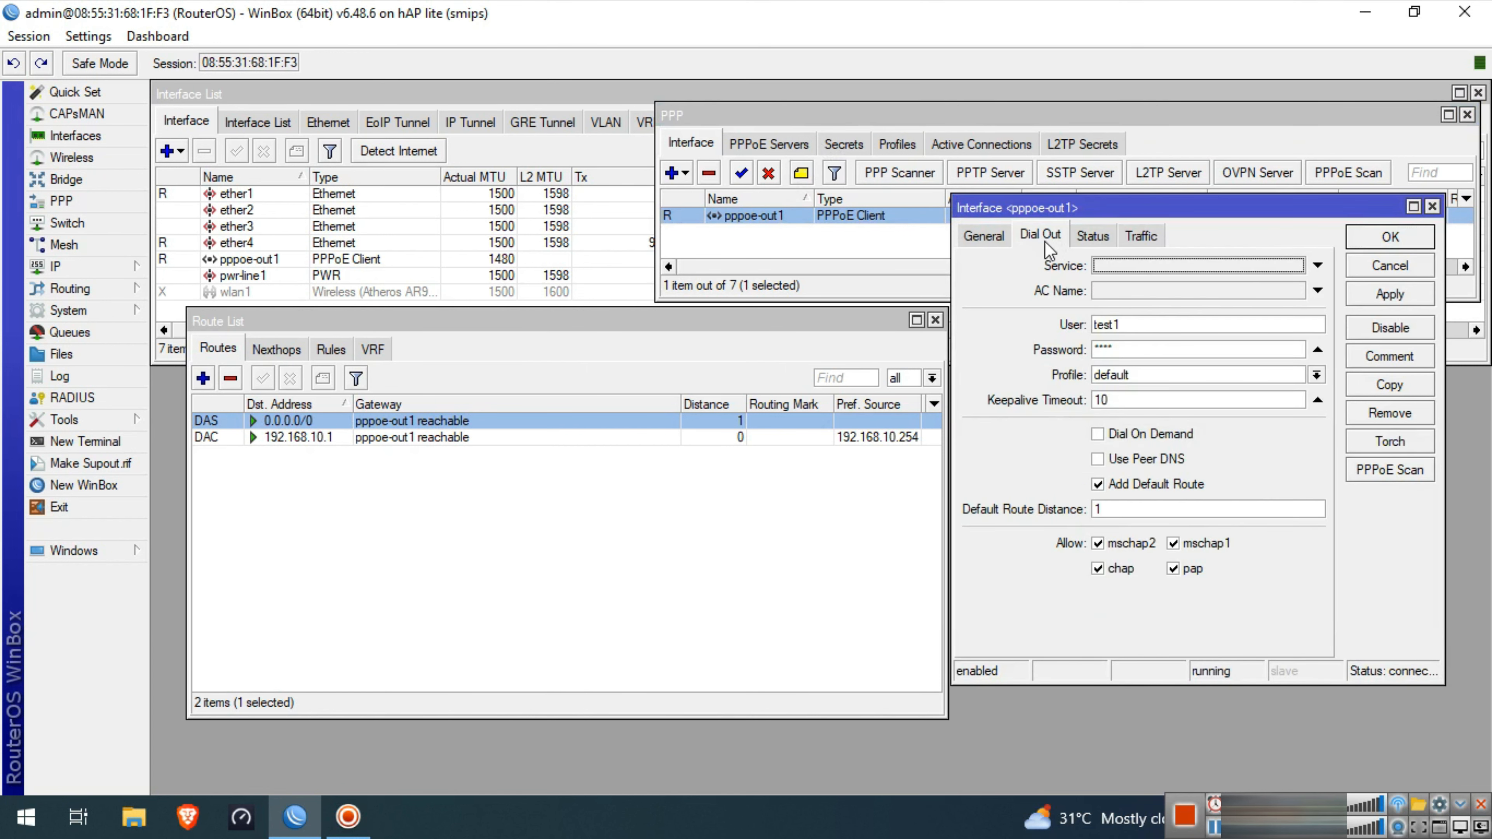
left_click(1147, 501)
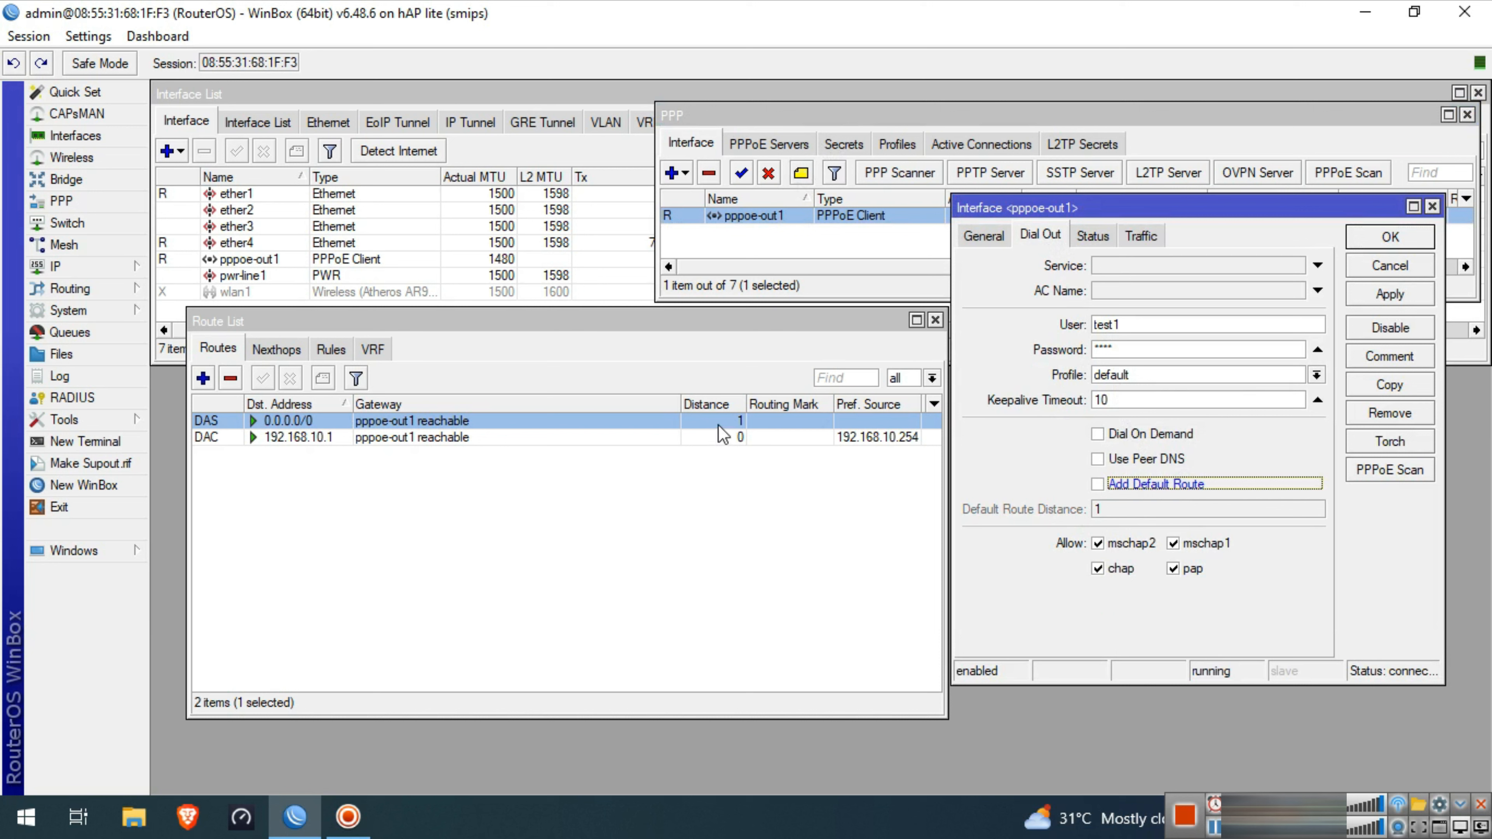
left_click(716, 376)
left_click(1375, 528)
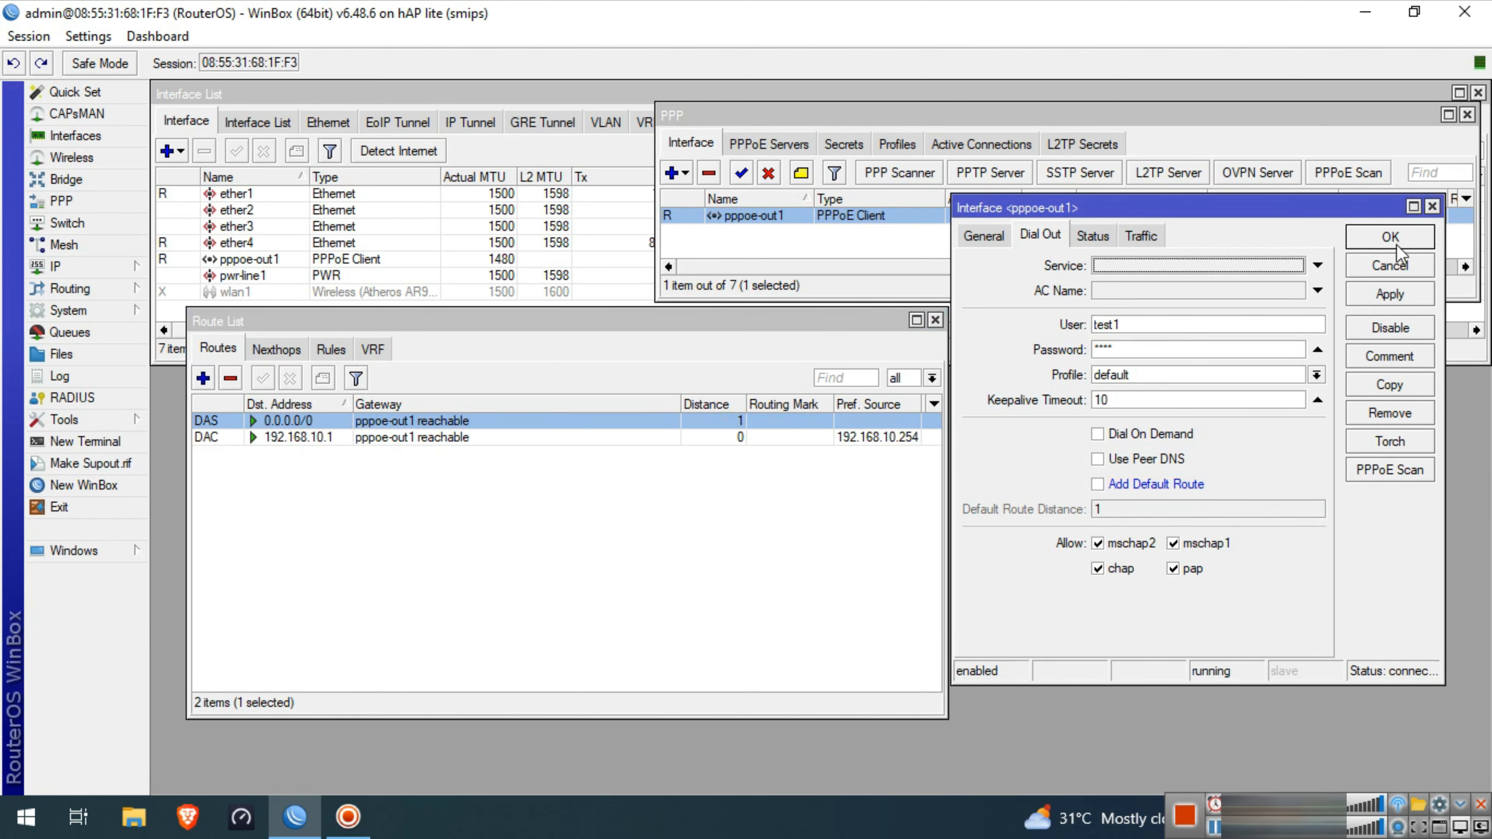
left_click(1390, 237)
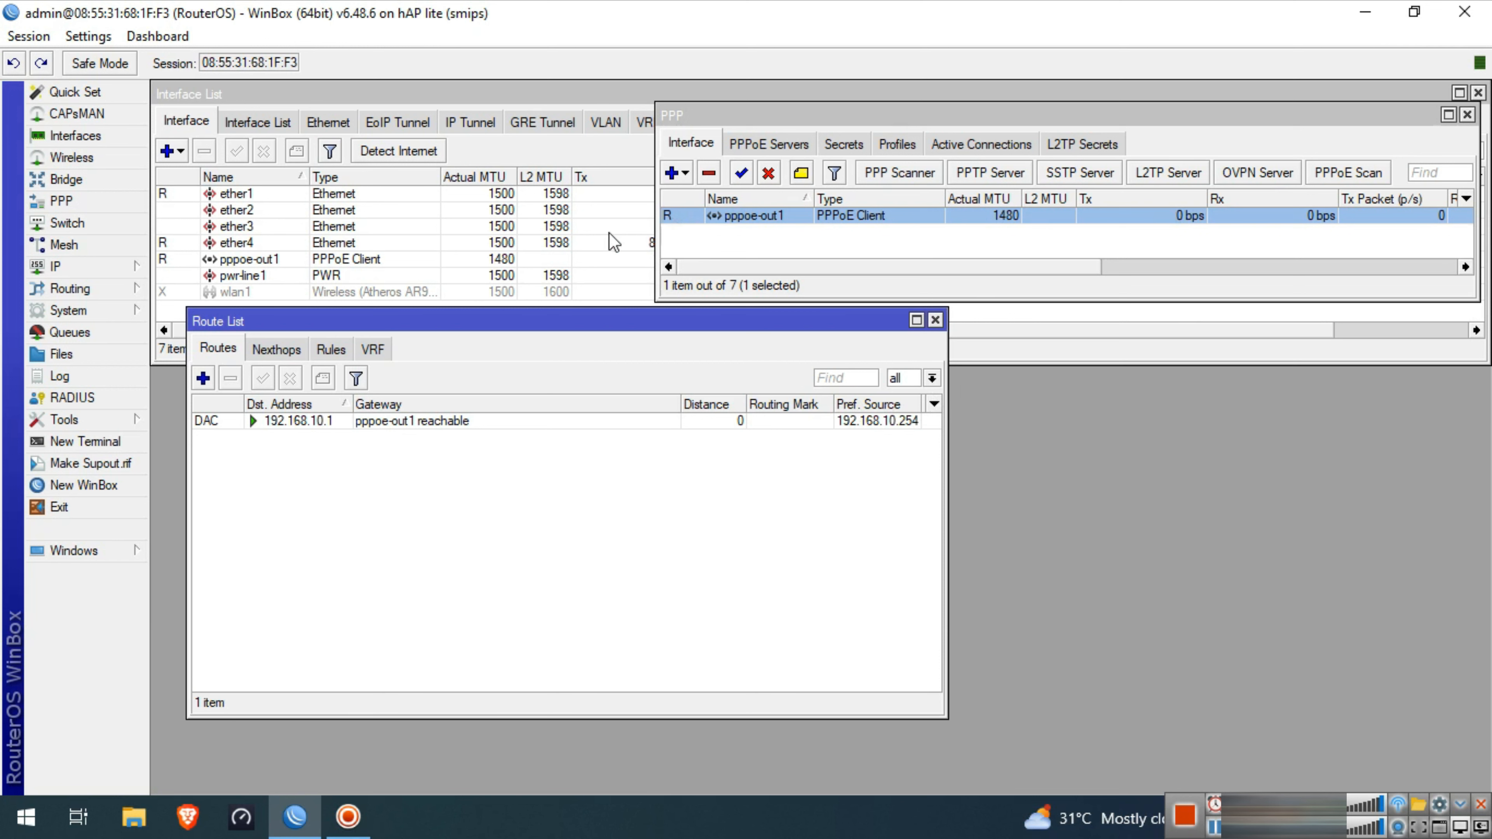
Add a static 0.0.0.0/0 route with gateway pppoe-out1.
left_click(202, 378)
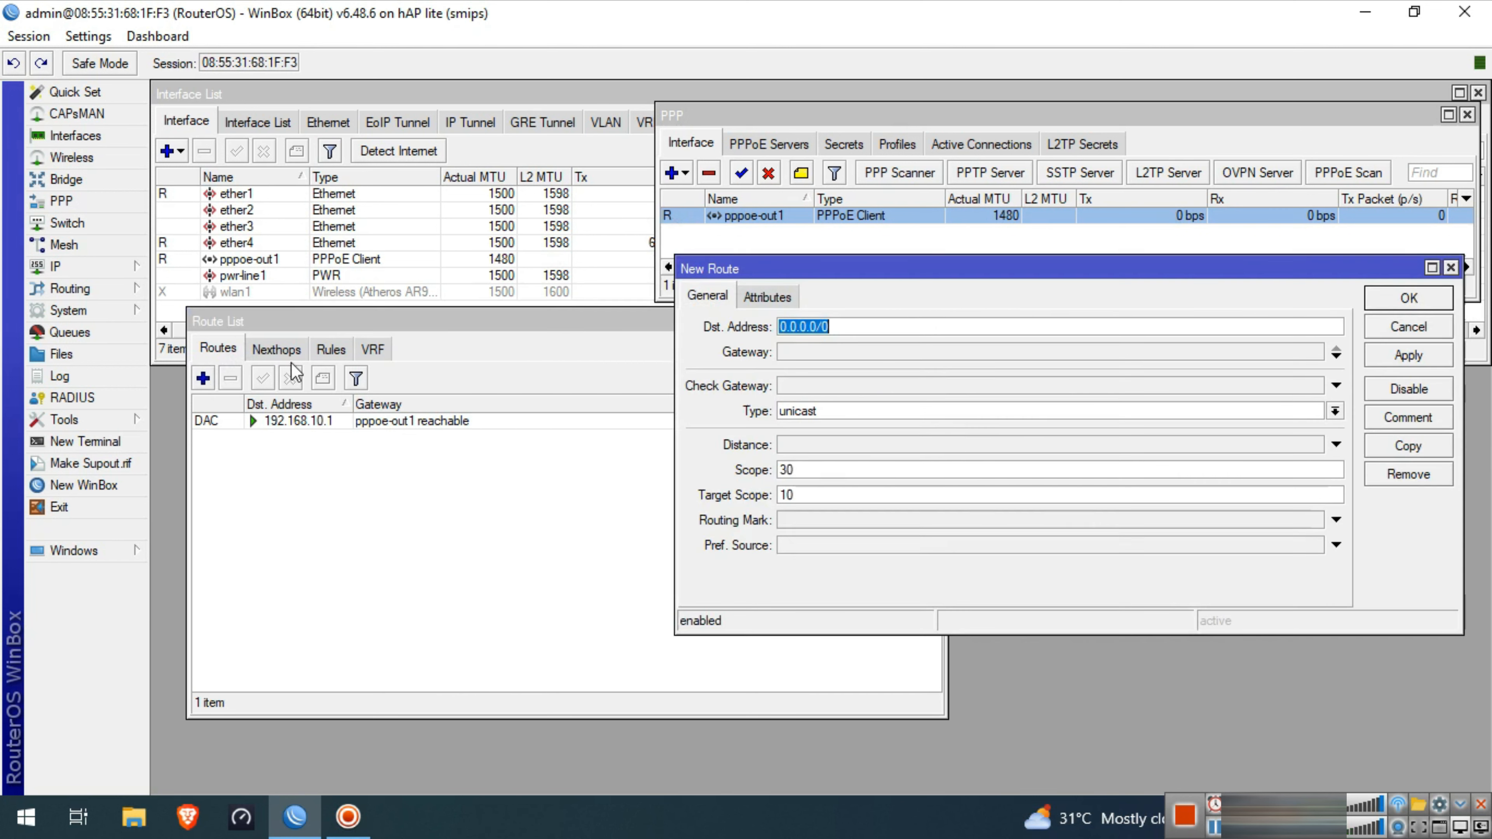
left_click(836, 358)
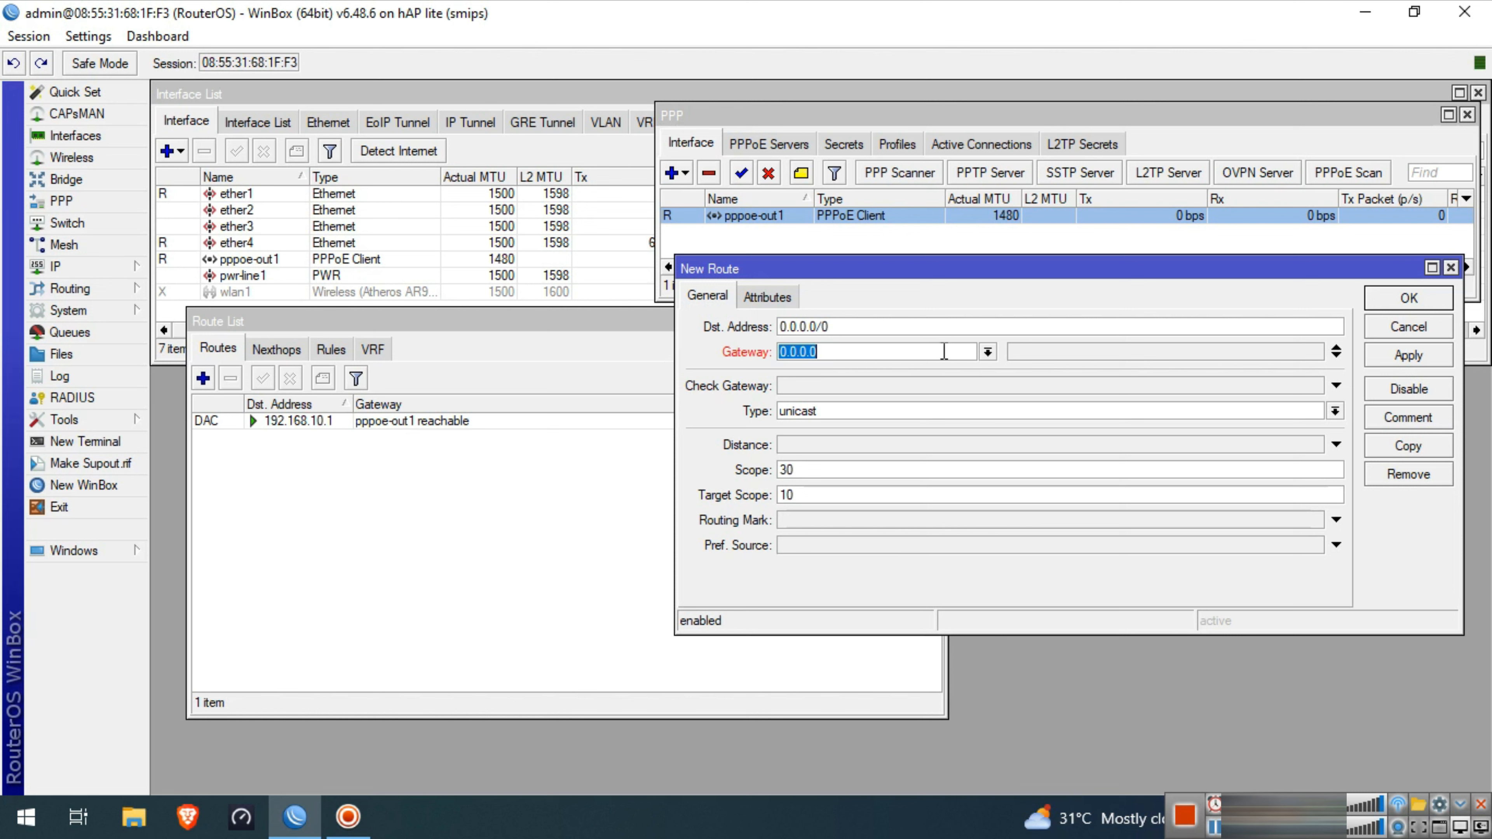
left_click(988, 354)
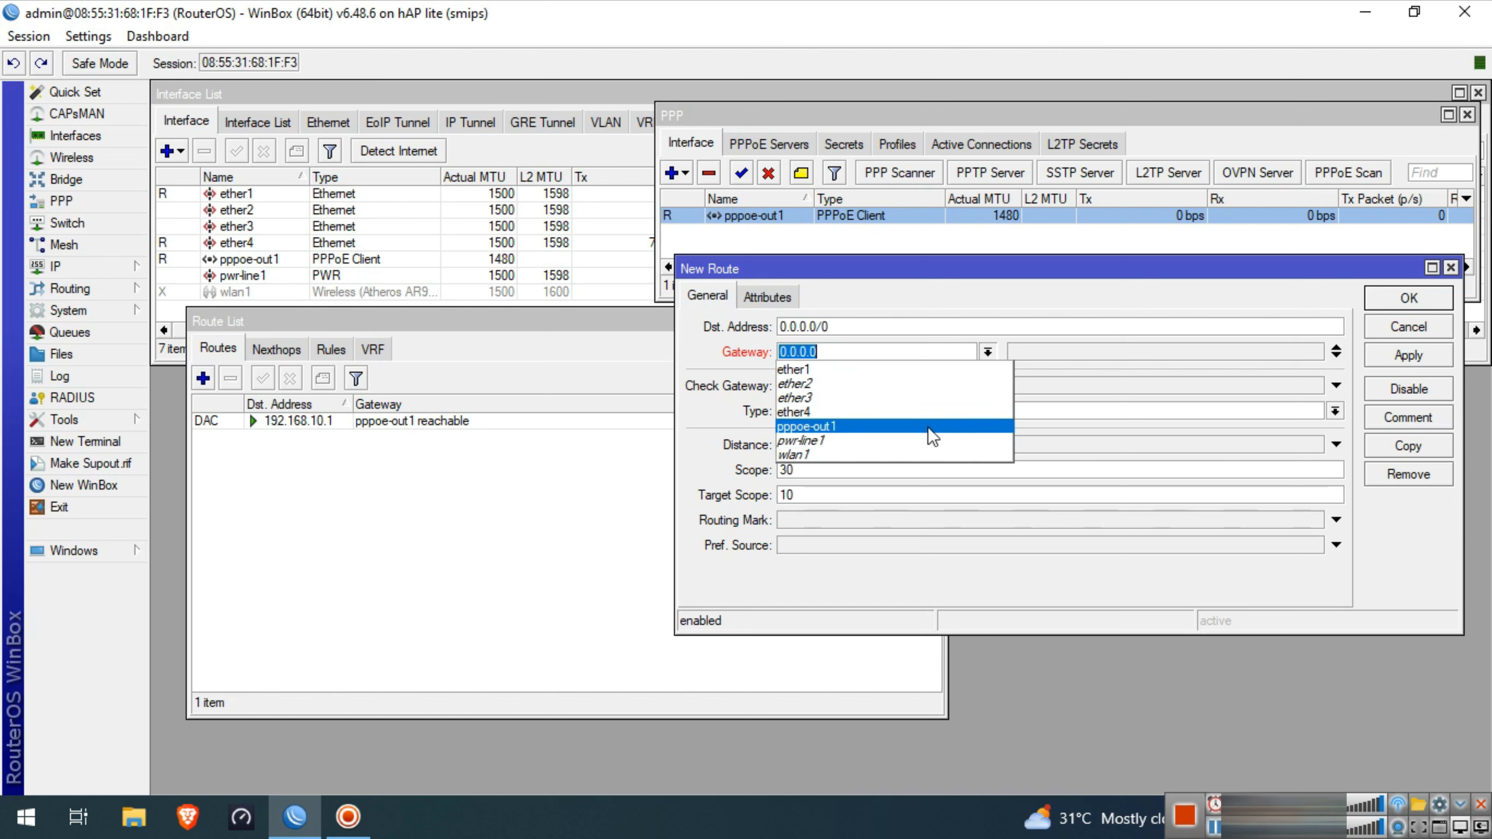
left_click(931, 427)
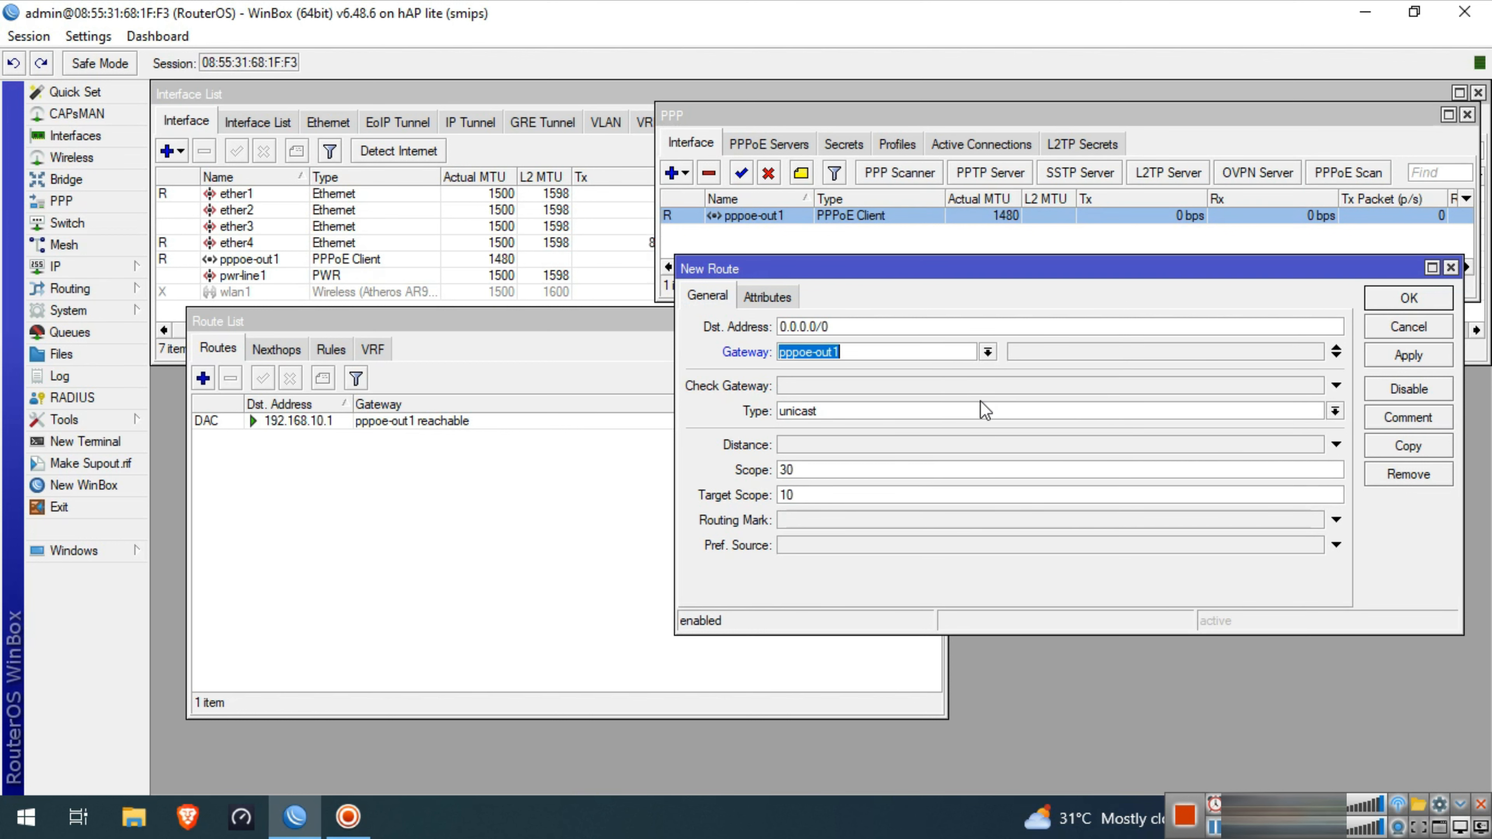
left_click(979, 386)
left_click(1408, 298)
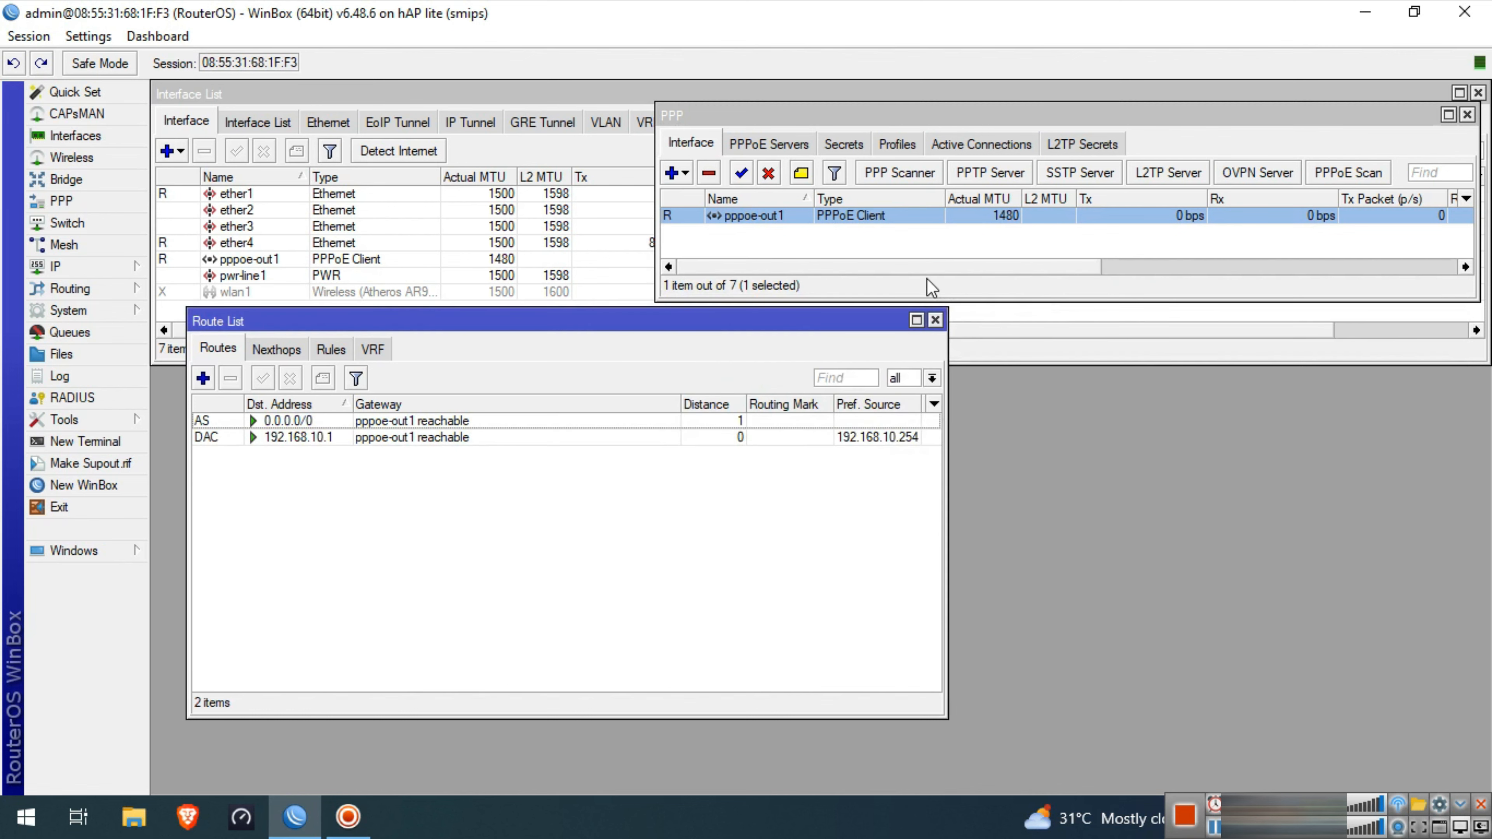
Copy the remote address 192.168.10.1 from pppoe-out1's Status page.
double_click(899, 222)
left_click(1092, 236)
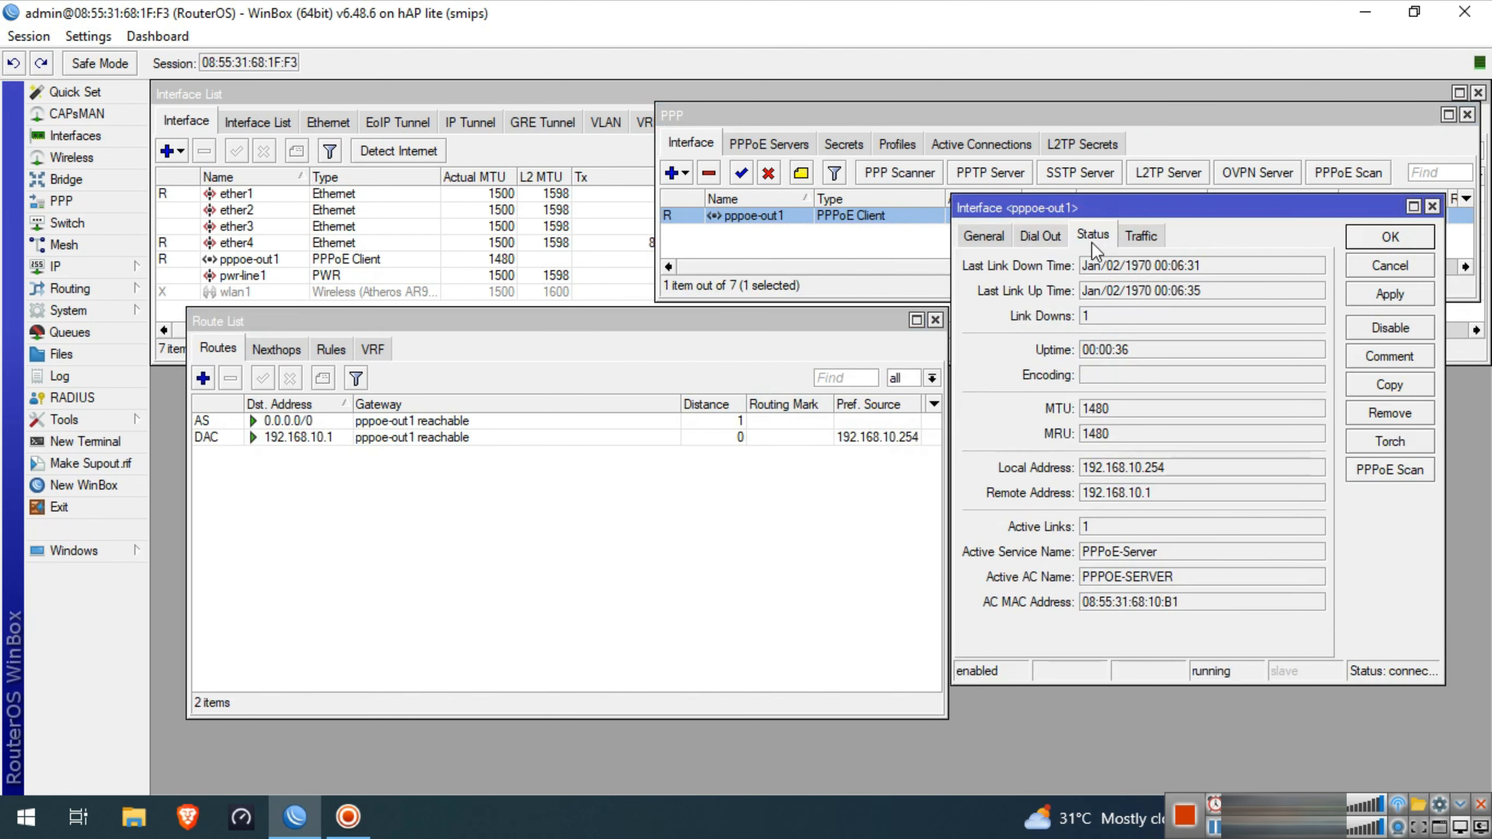
double_click(1167, 495)
right_click(1103, 496)
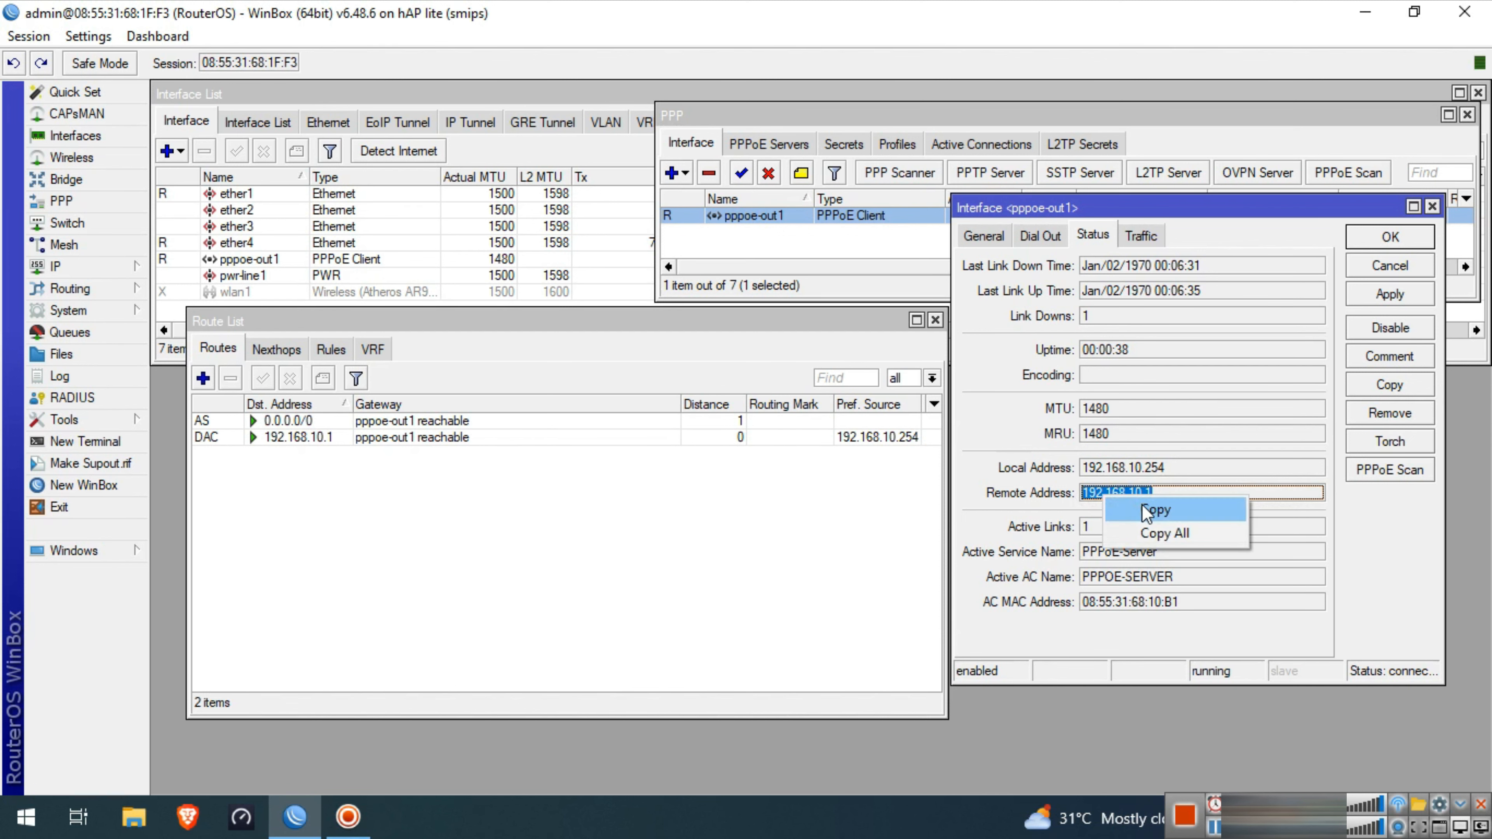
left_click(1154, 510)
left_click(1385, 246)
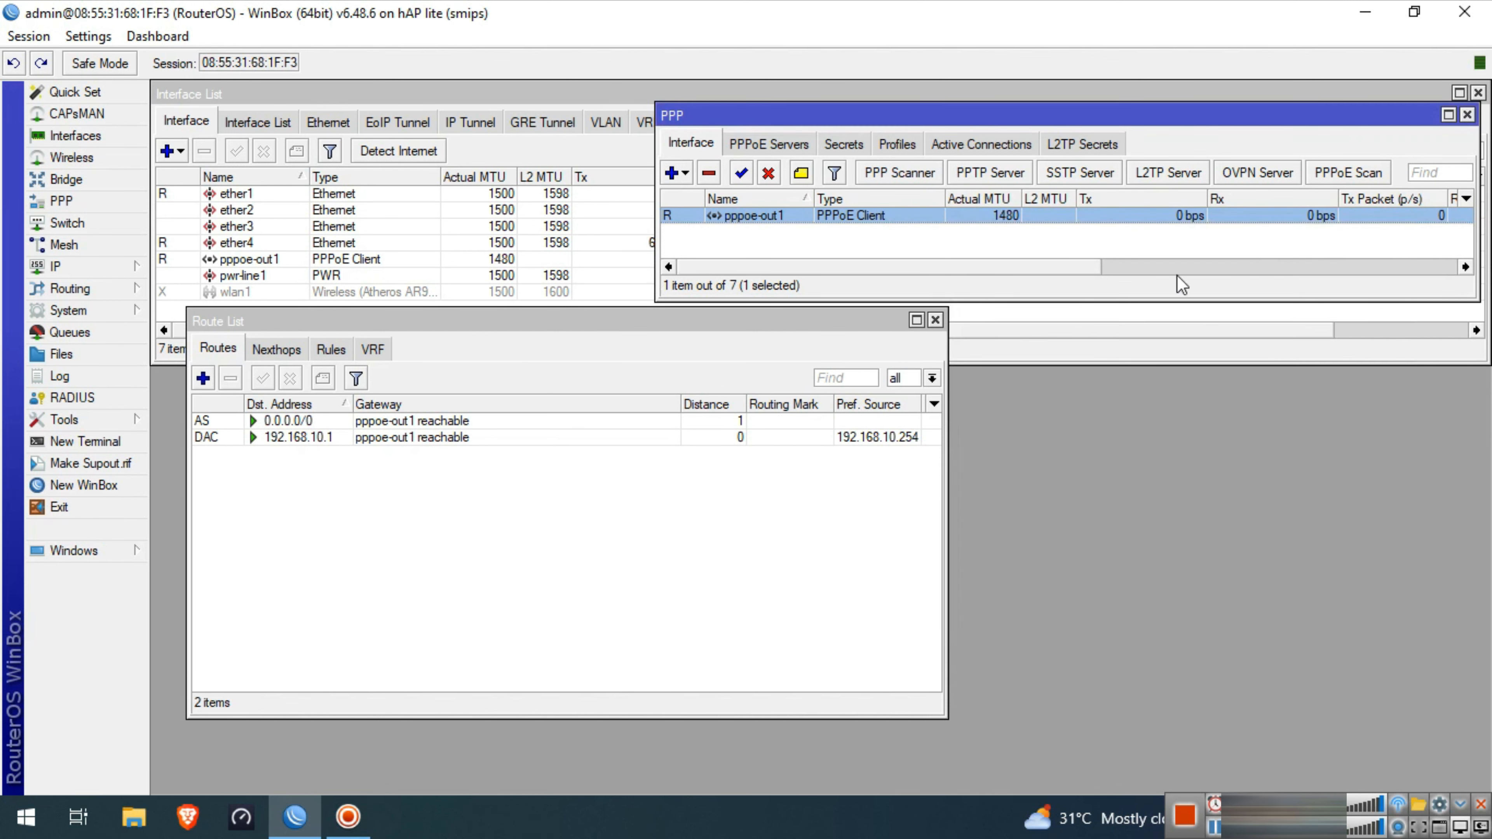
Paste 192.168.10.1 as the gateway of the 0.0.0.0/0 default route and save it.
left_click(341, 422)
double_click(342, 423)
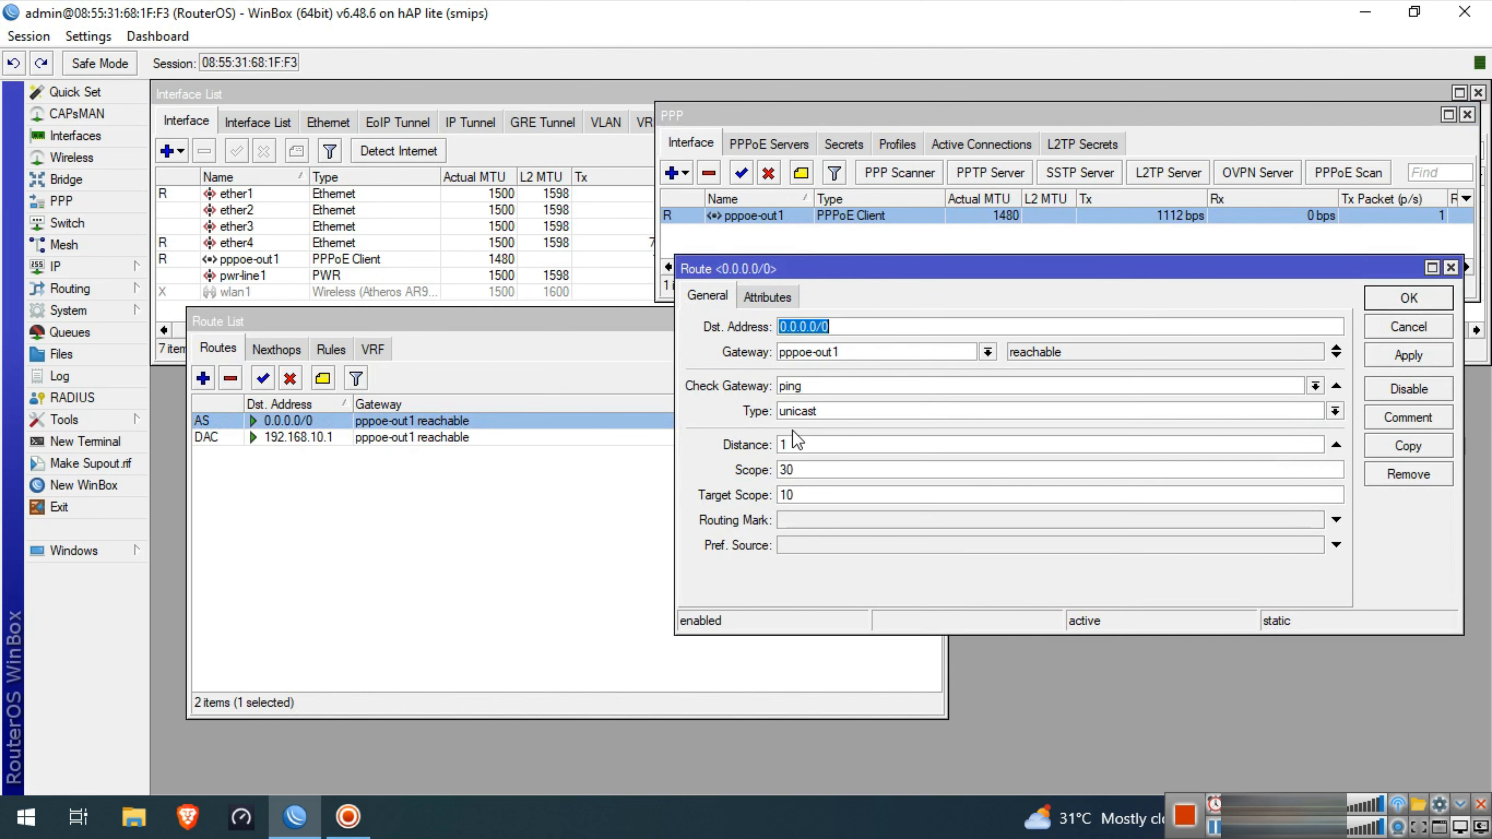
double_click(893, 353)
key("ctrl+v")
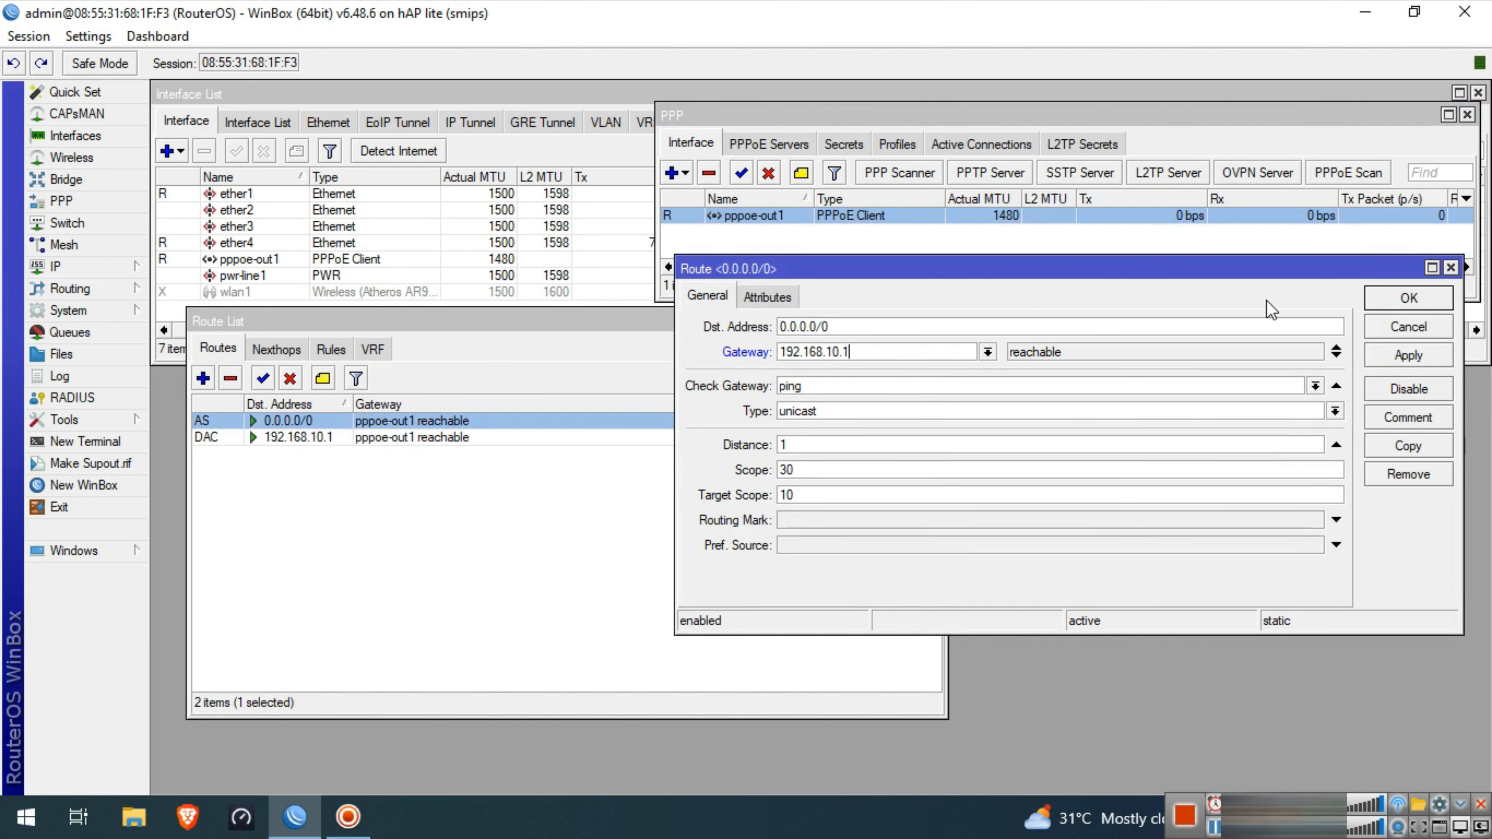
left_click(1406, 300)
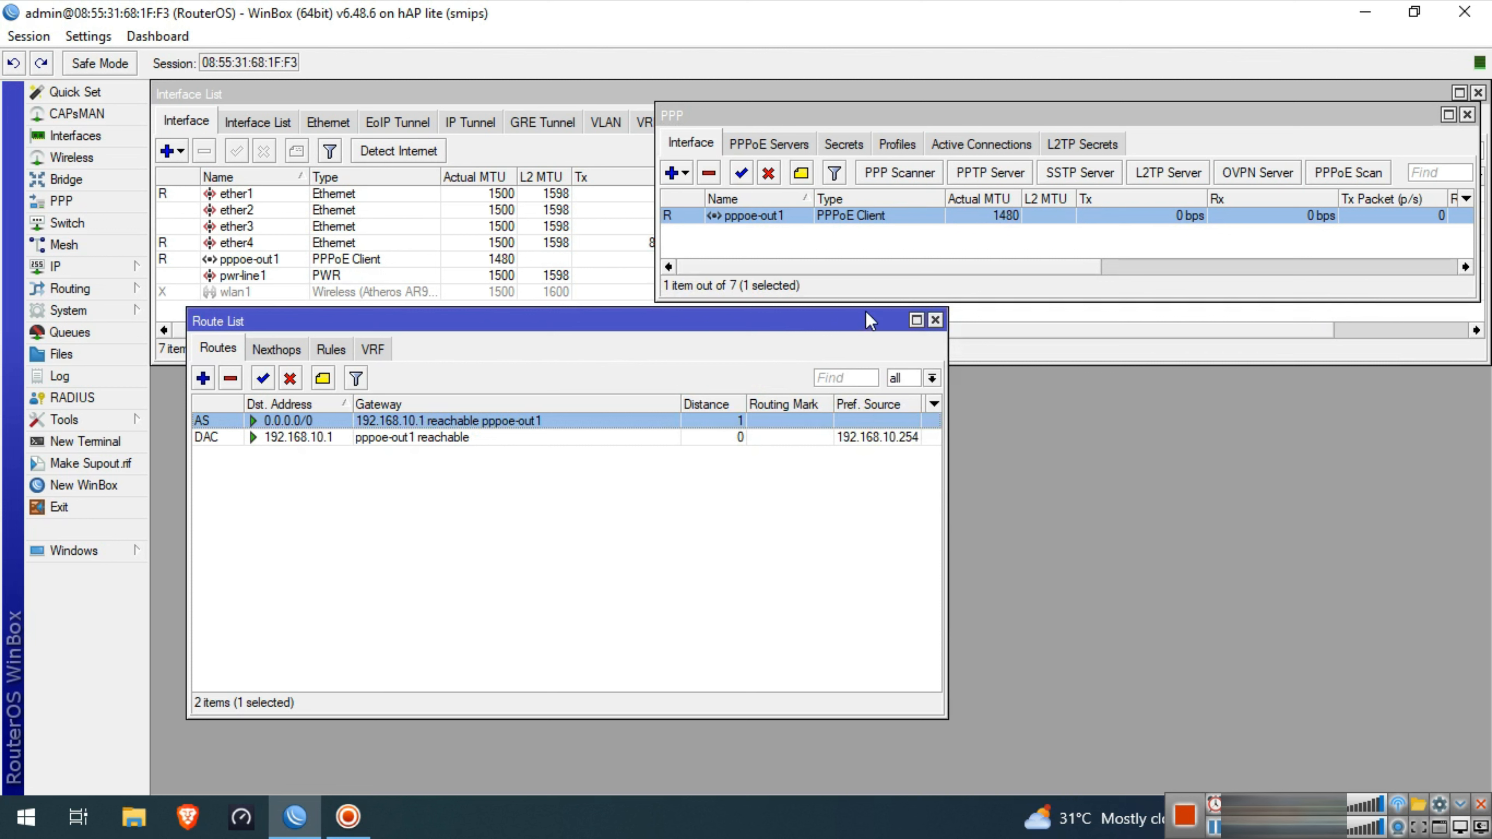
left_click(86, 267)
Create a srcnat NAT rule with Out. Interface pppoe-out1 and action masquerade.
left_click(214, 445)
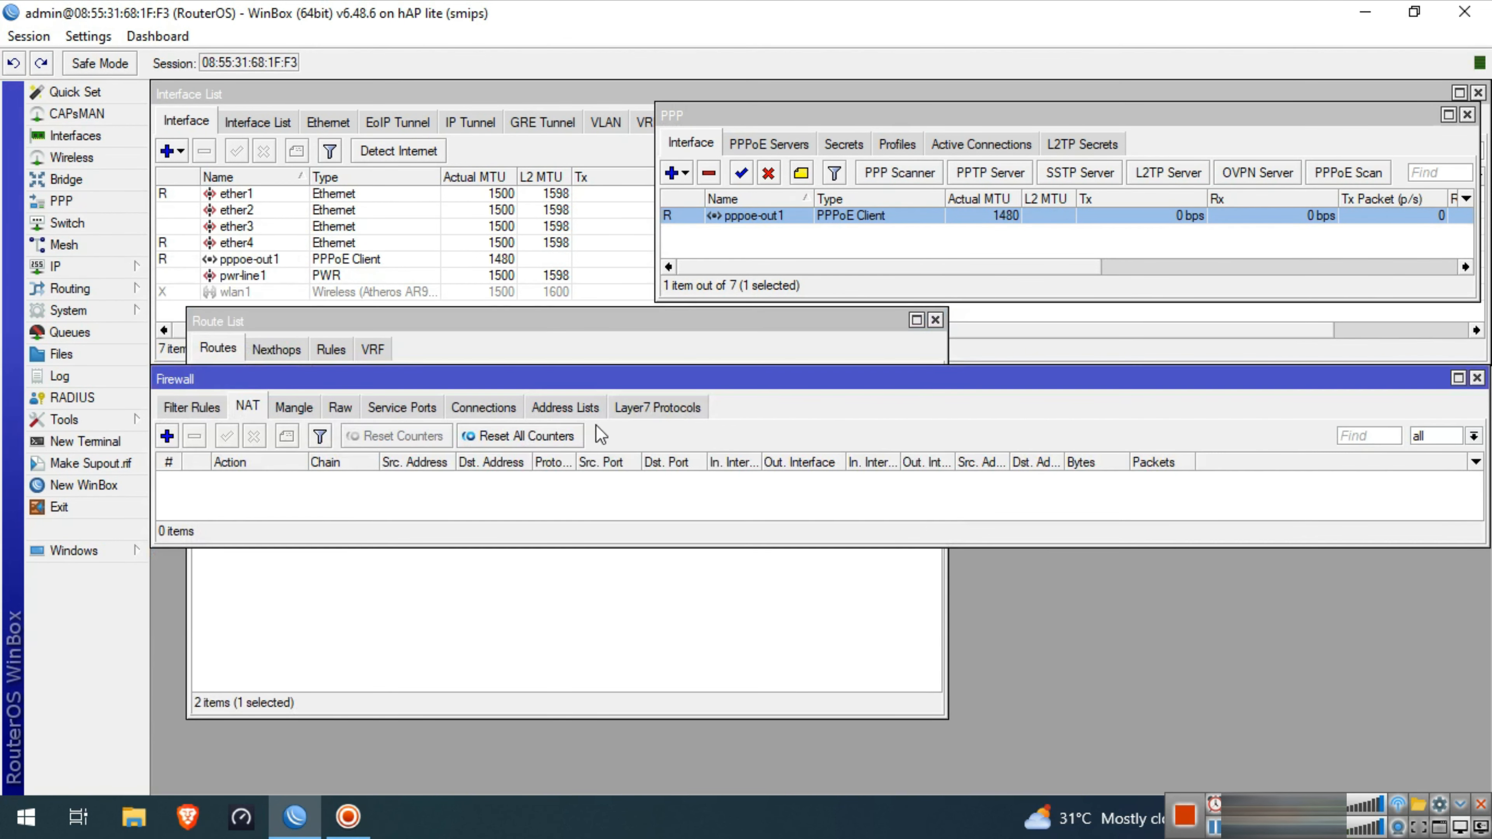
left_click(167, 436)
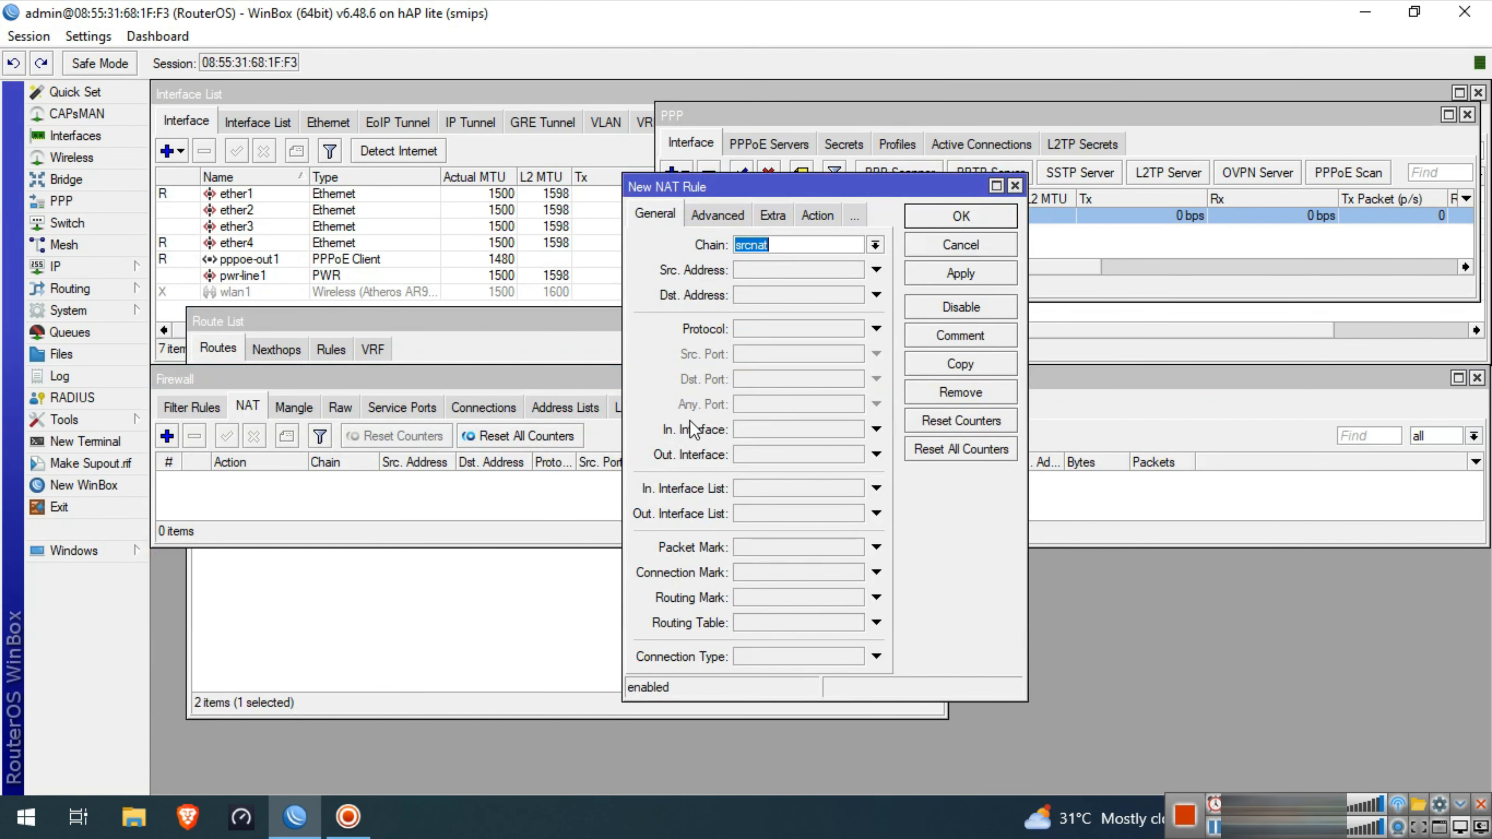
left_click(769, 455)
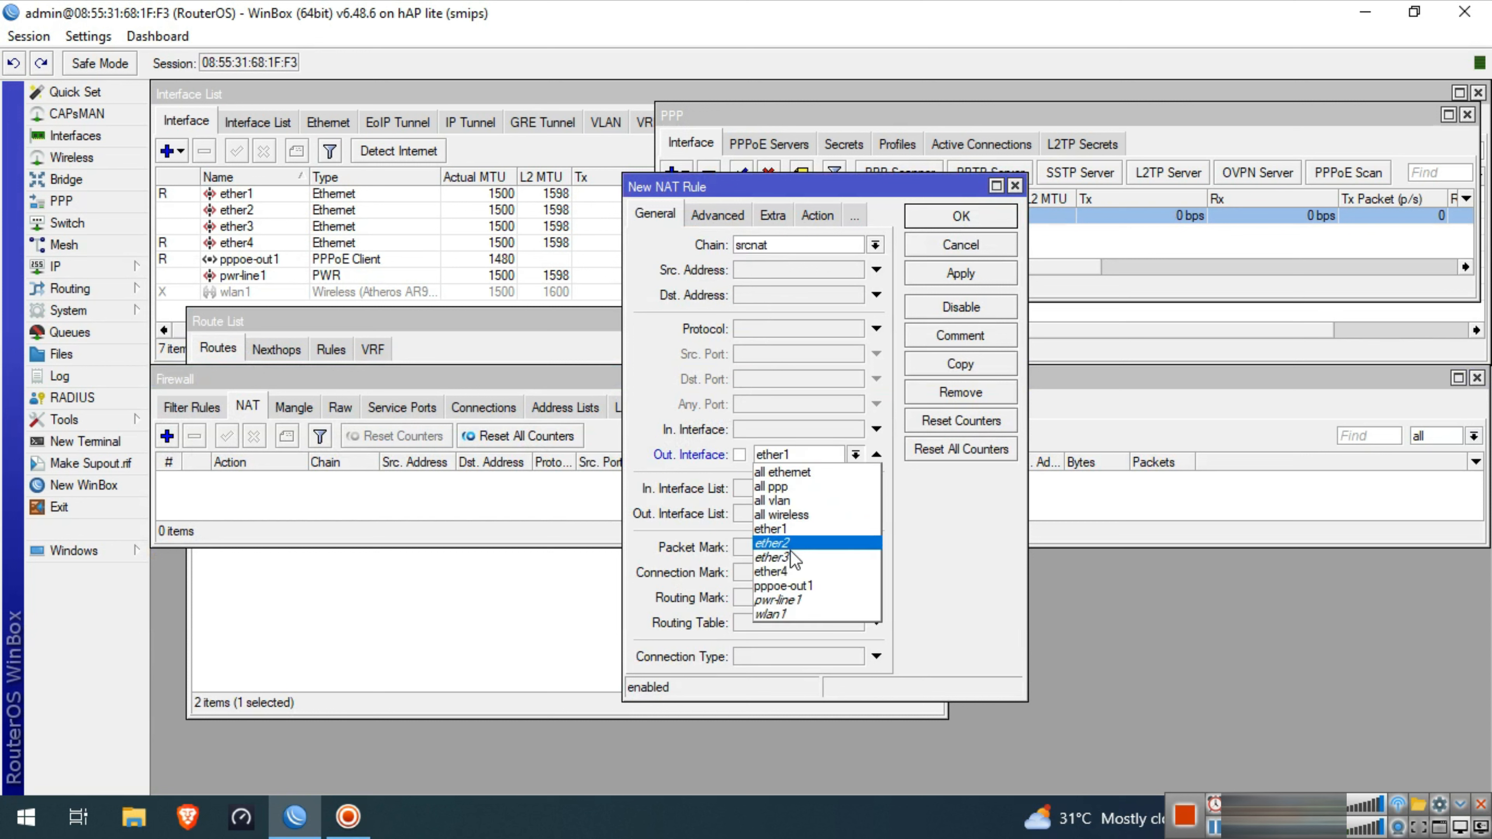
left_click(786, 585)
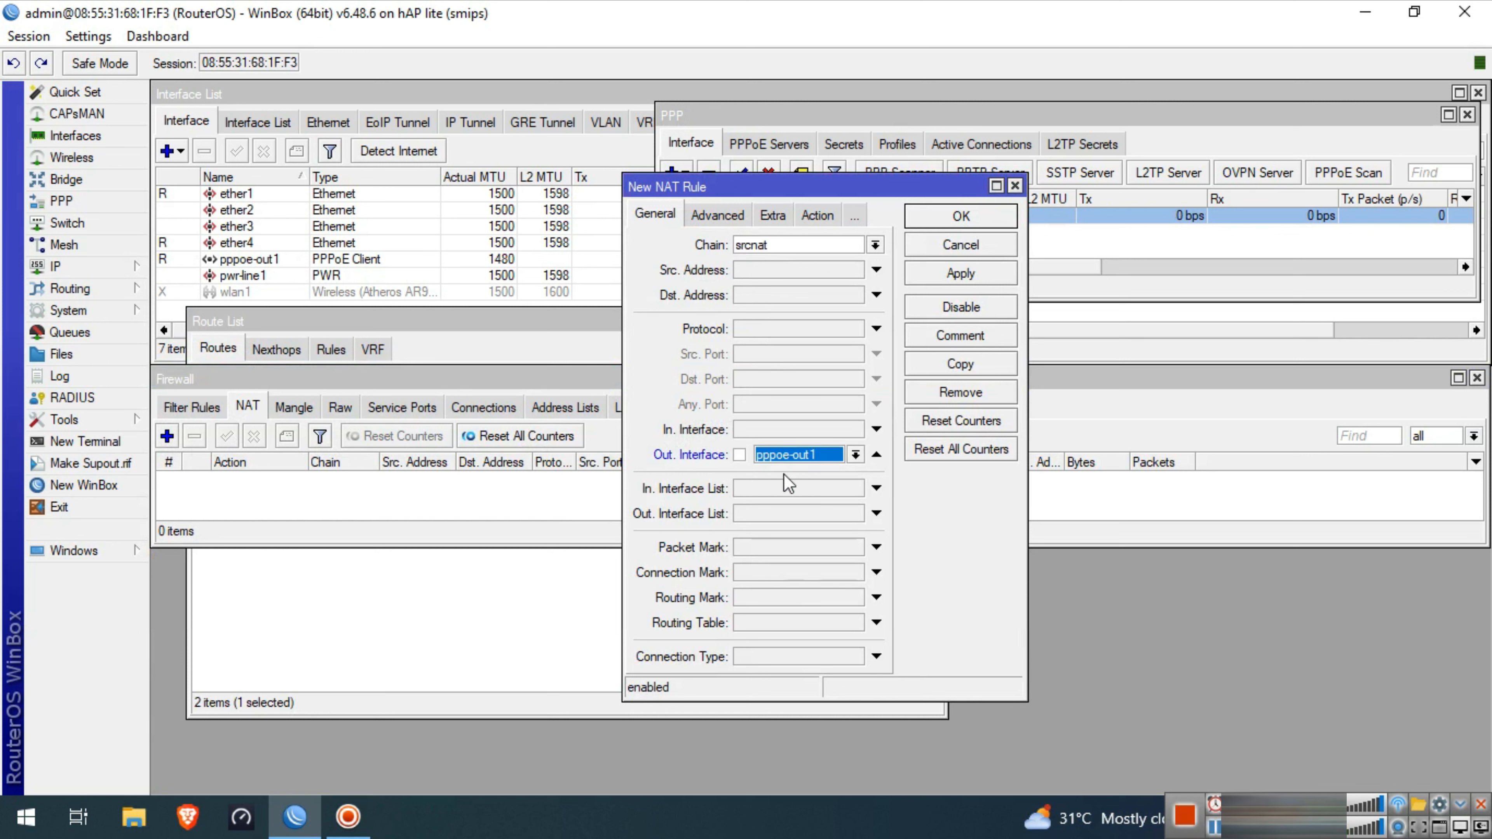
left_click(773, 216)
left_click(776, 210)
left_click(804, 249)
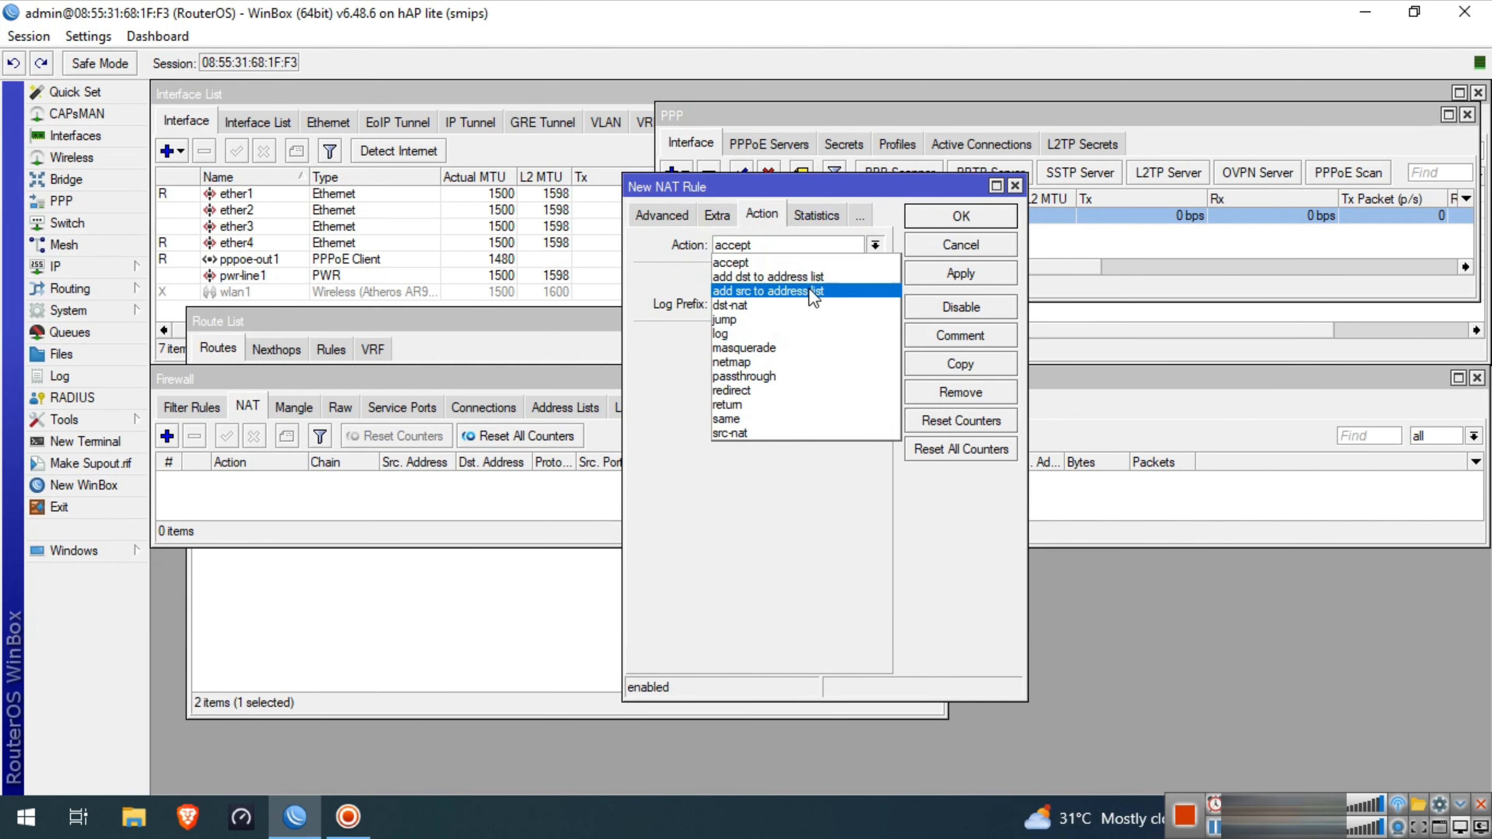
left_click(808, 345)
left_click(961, 217)
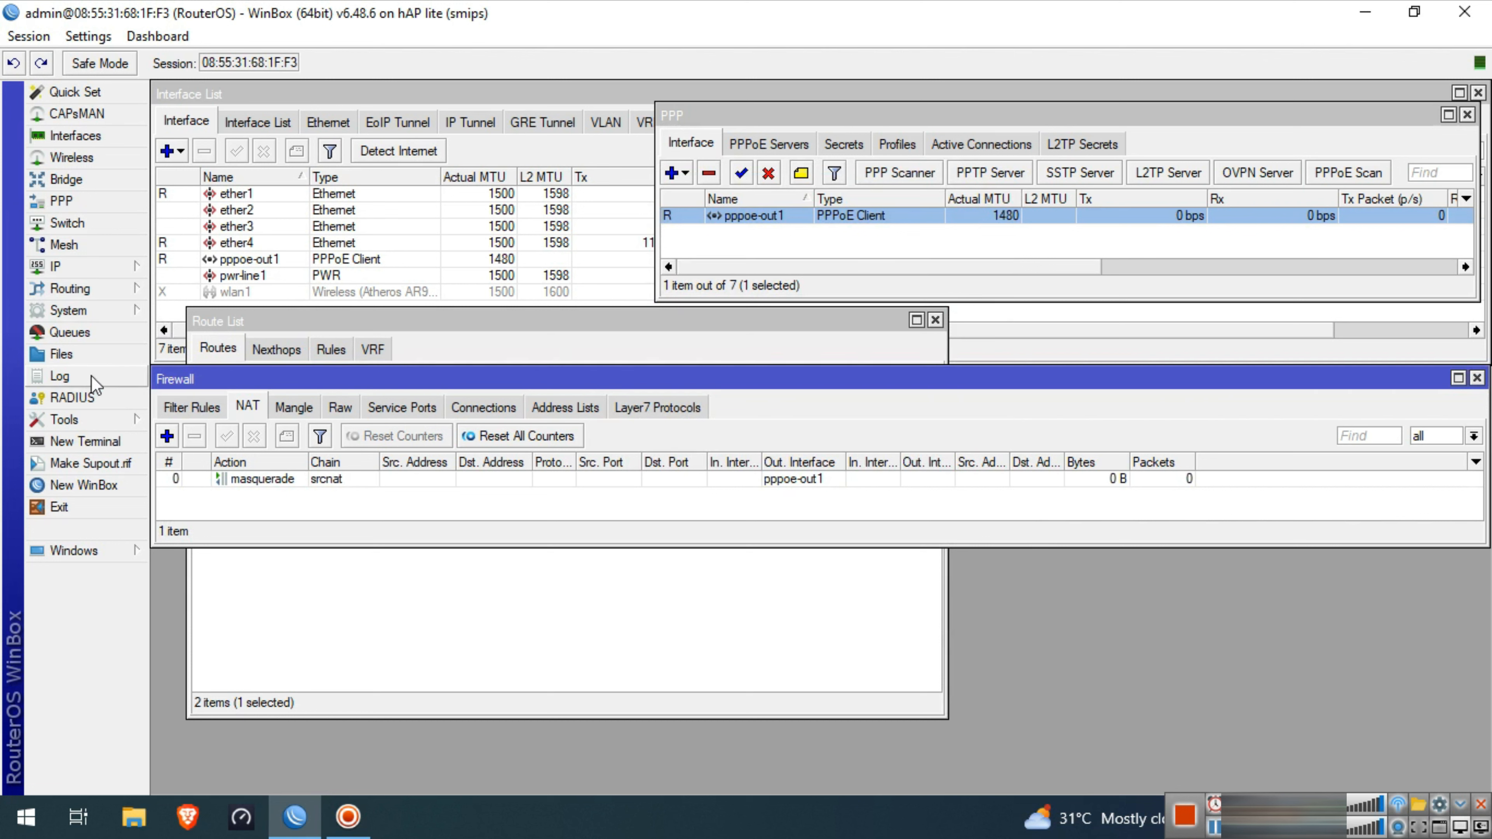
Ping google.com and 8.8.8.8 from a terminal, confirming 0% packet loss, then close it.
left_click(108, 447)
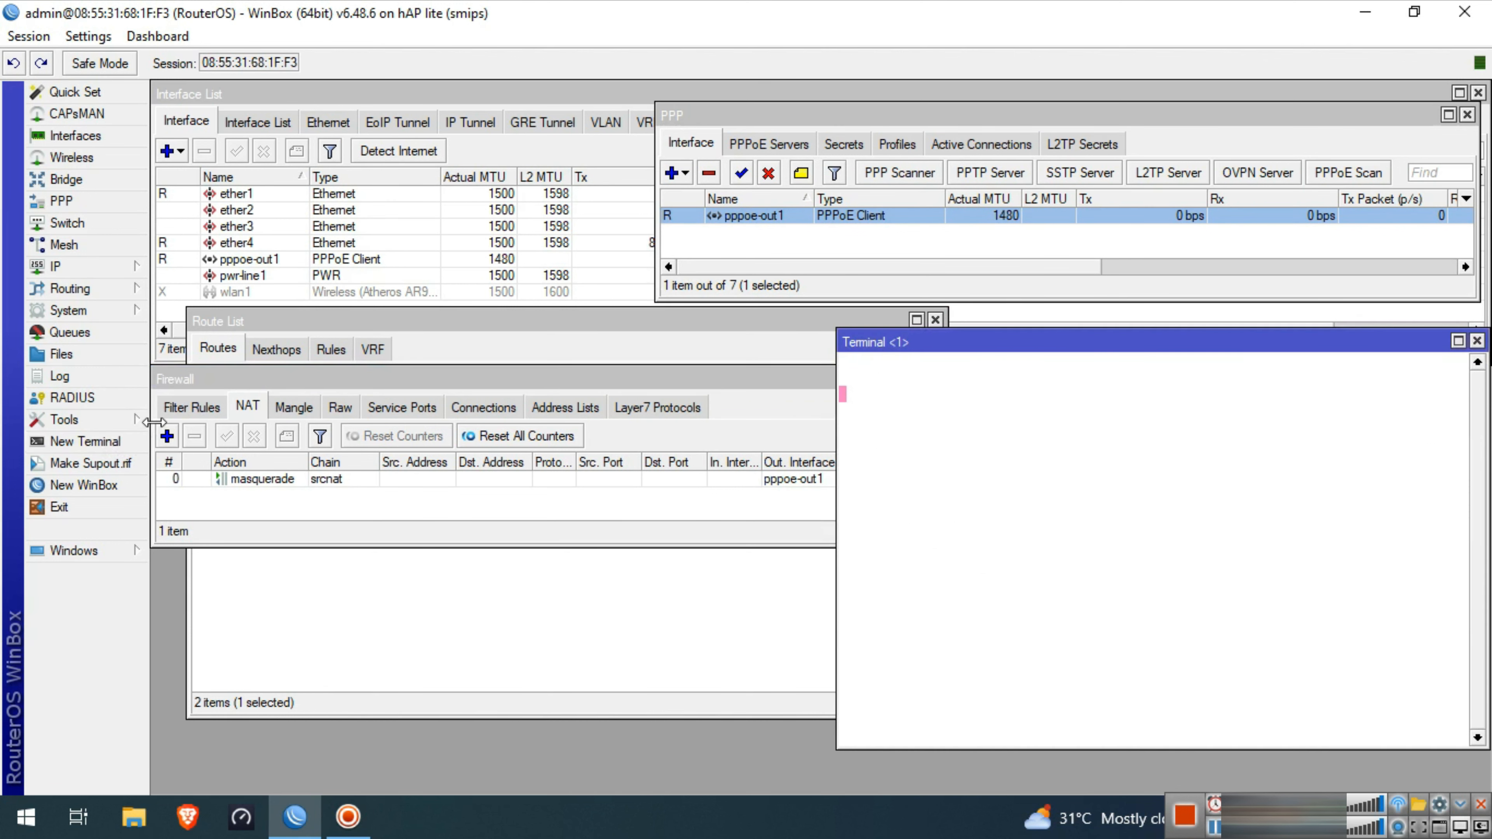
type("ping google.com")
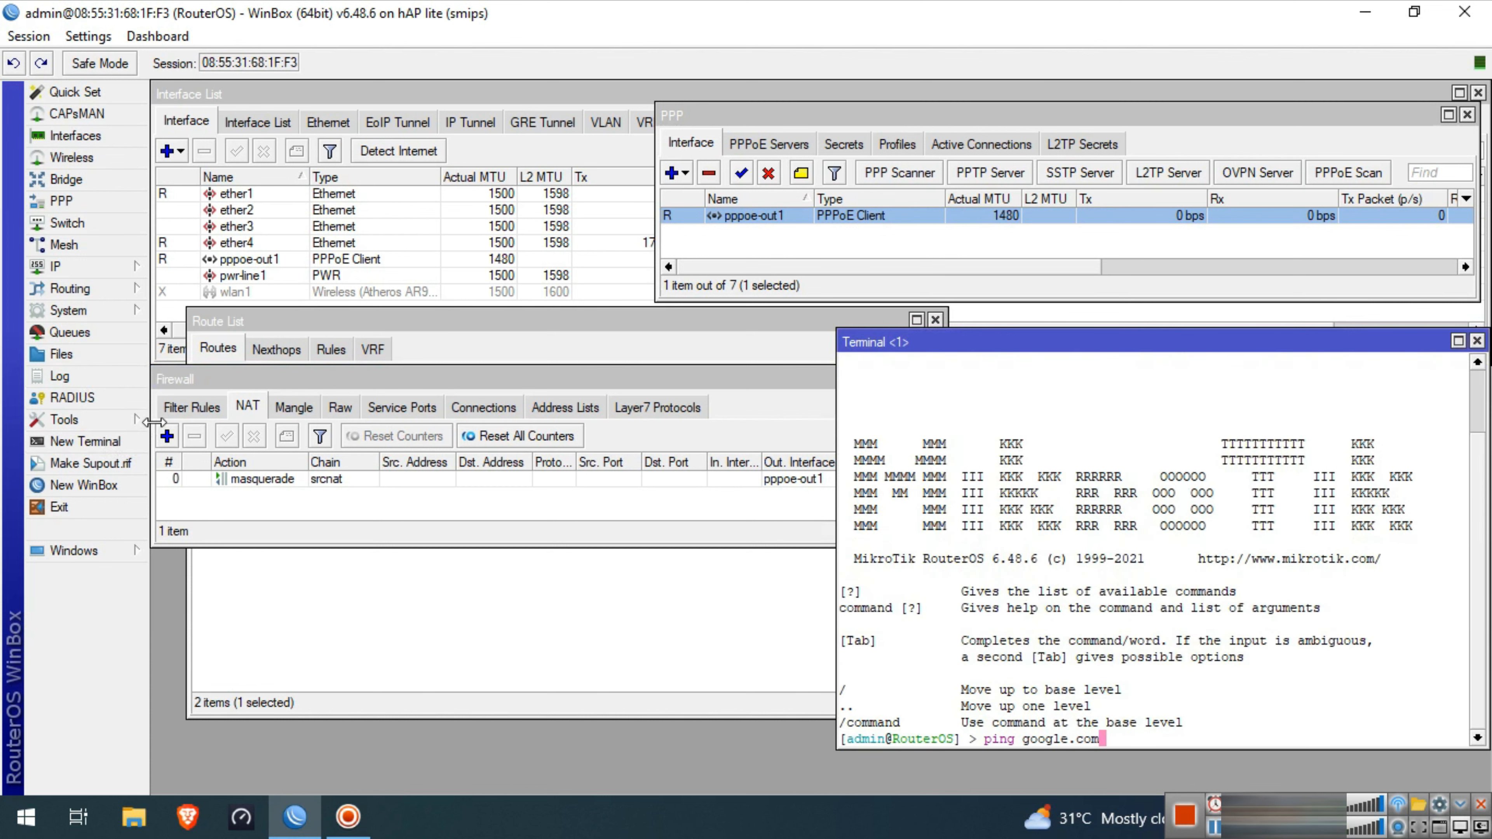
key("Return")
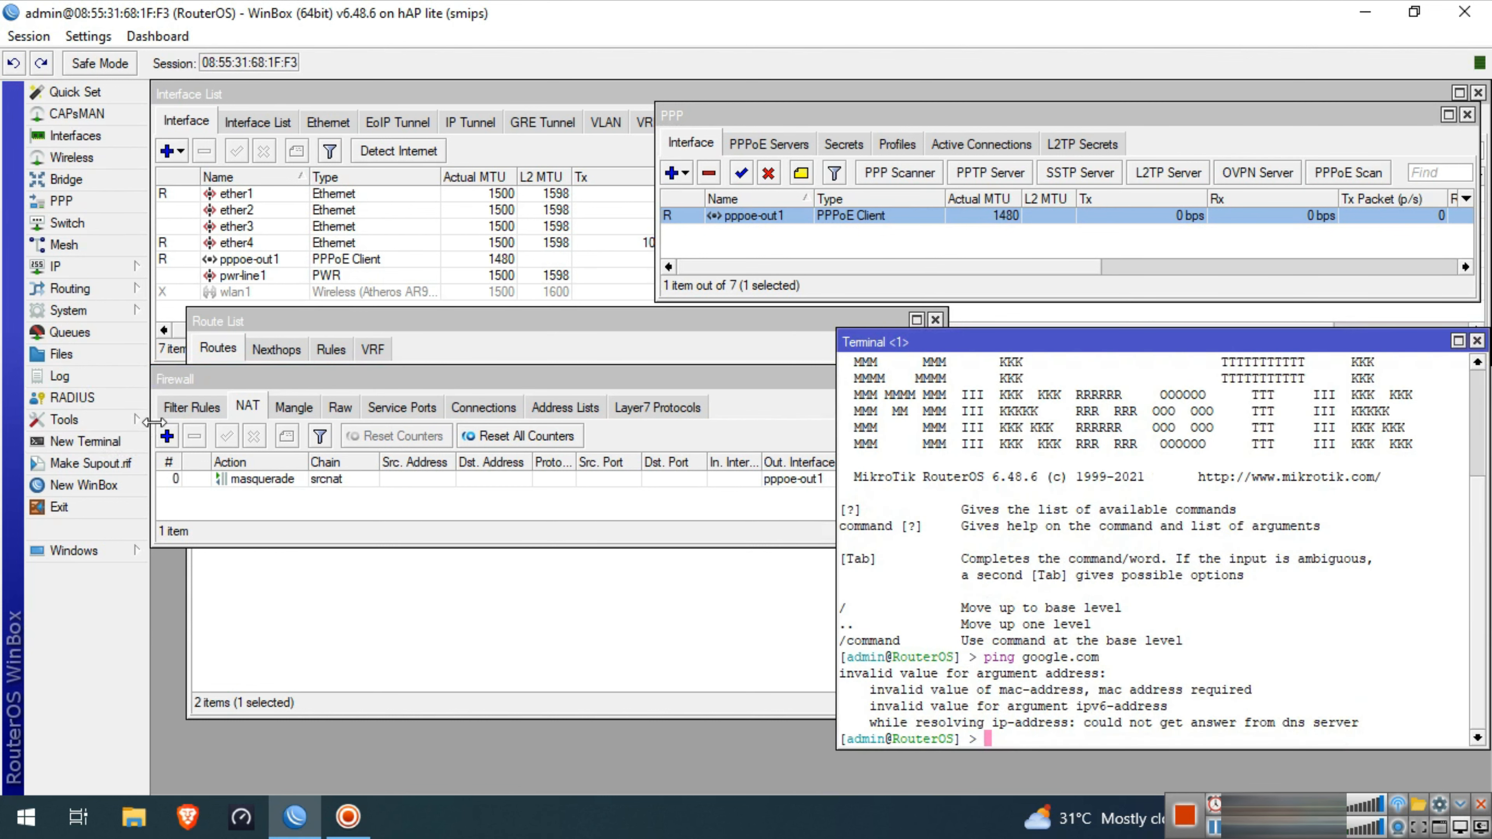
type("ping 8.8.8.8")
key("Return")
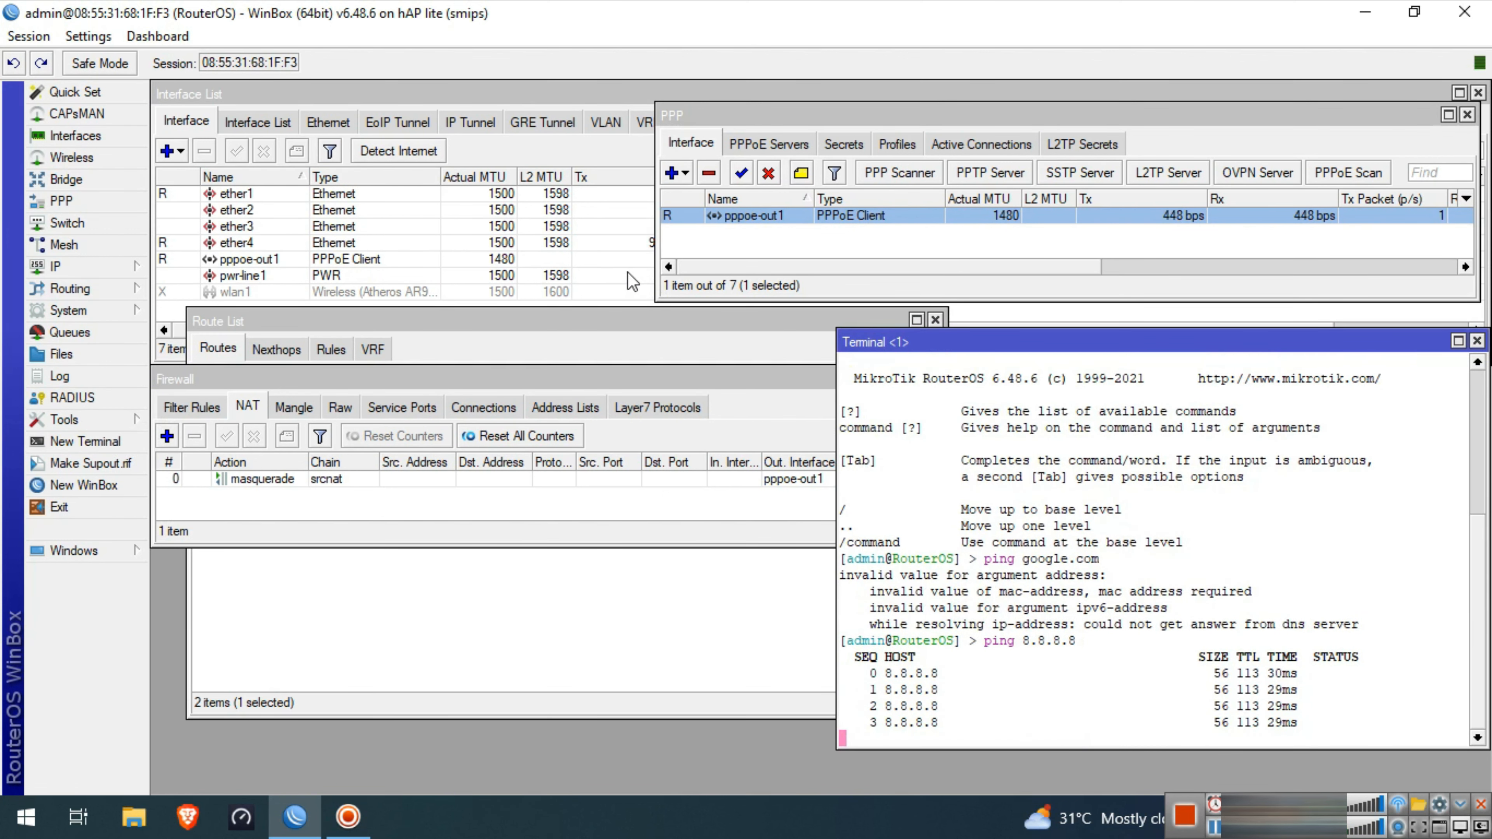
key("ctrl+c")
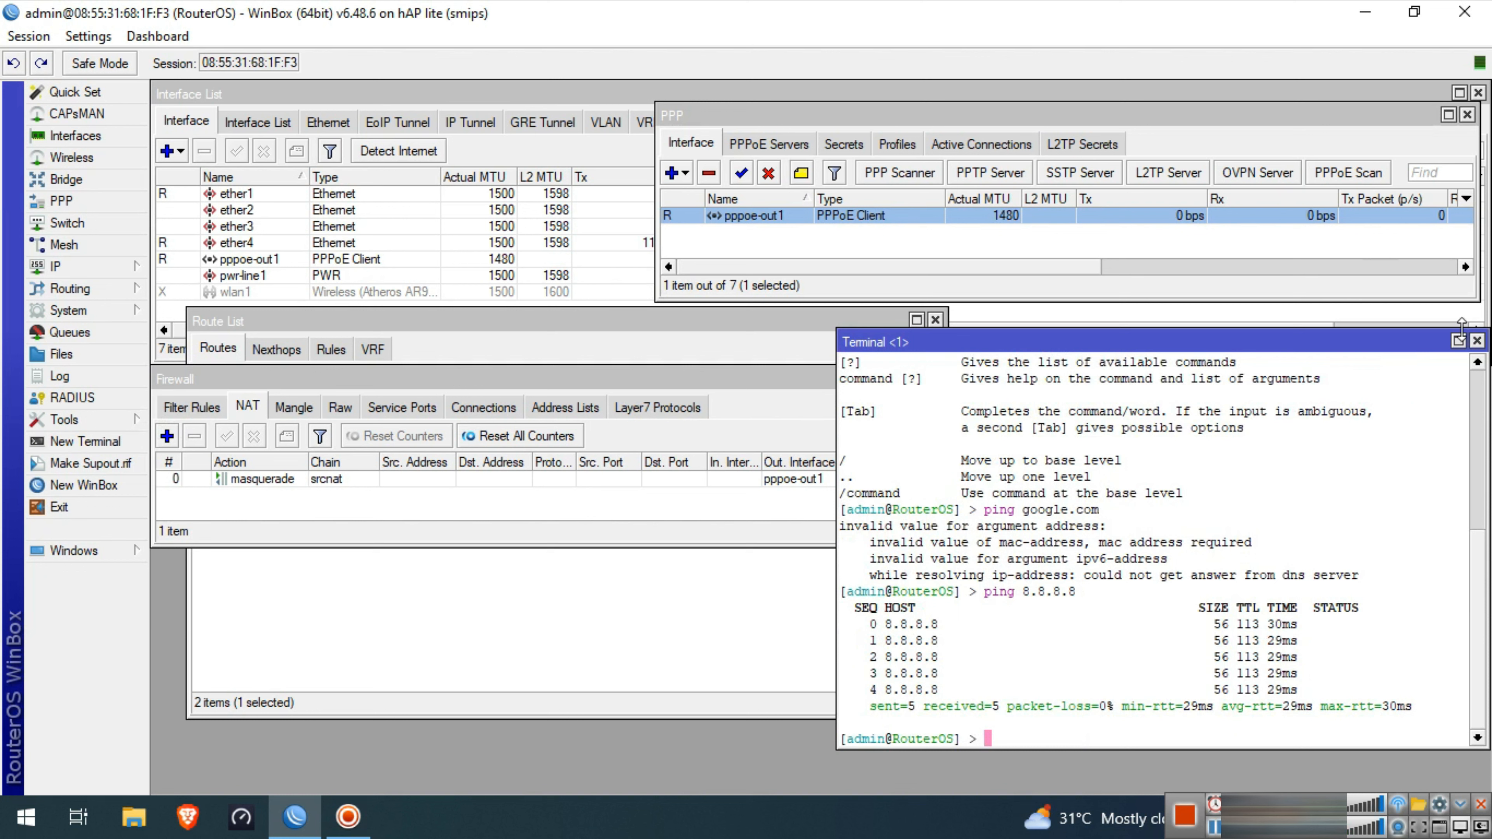
left_click(1477, 341)
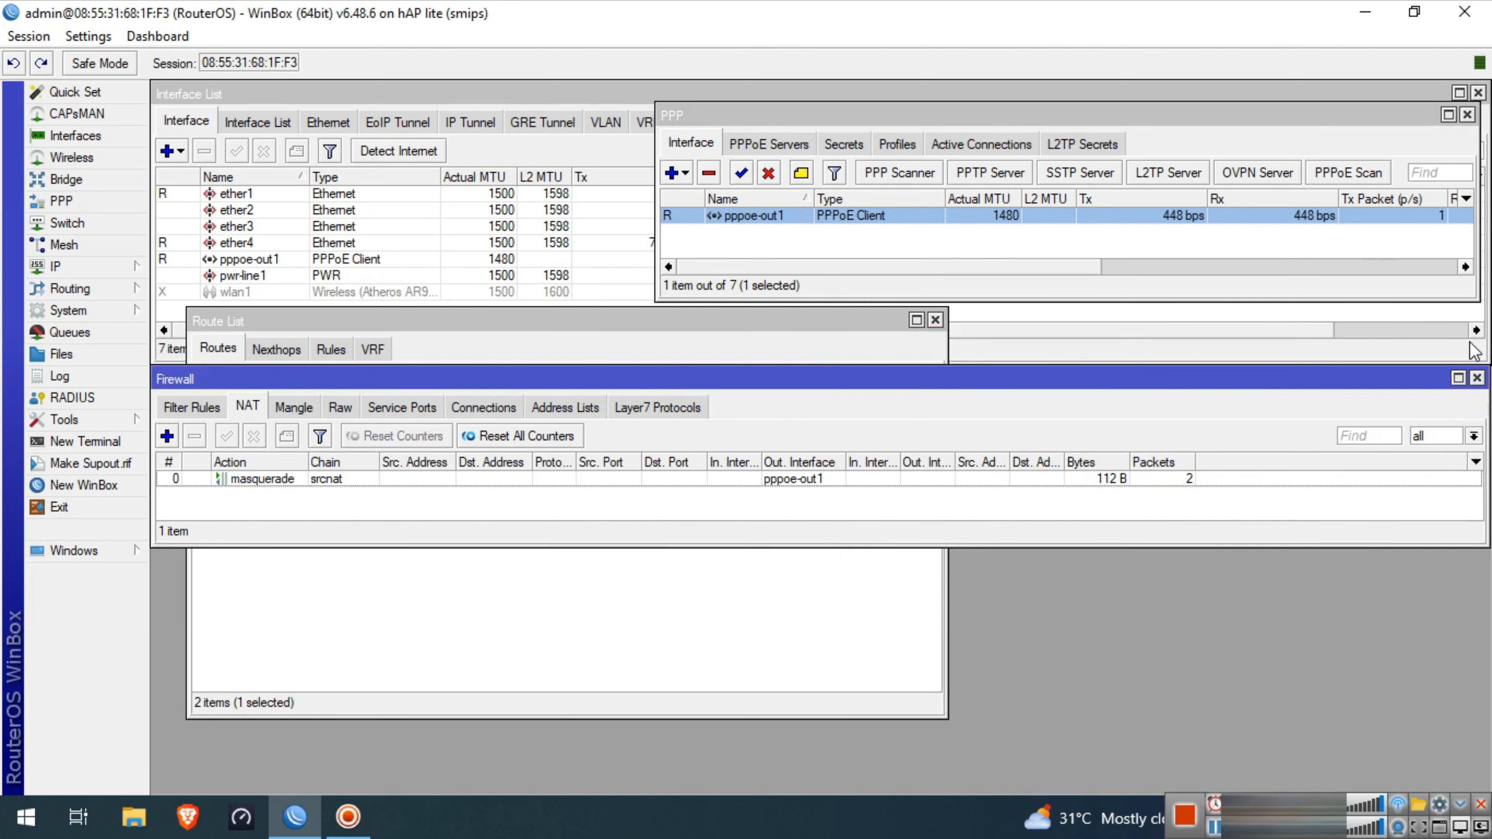
left_click(1319, 381)
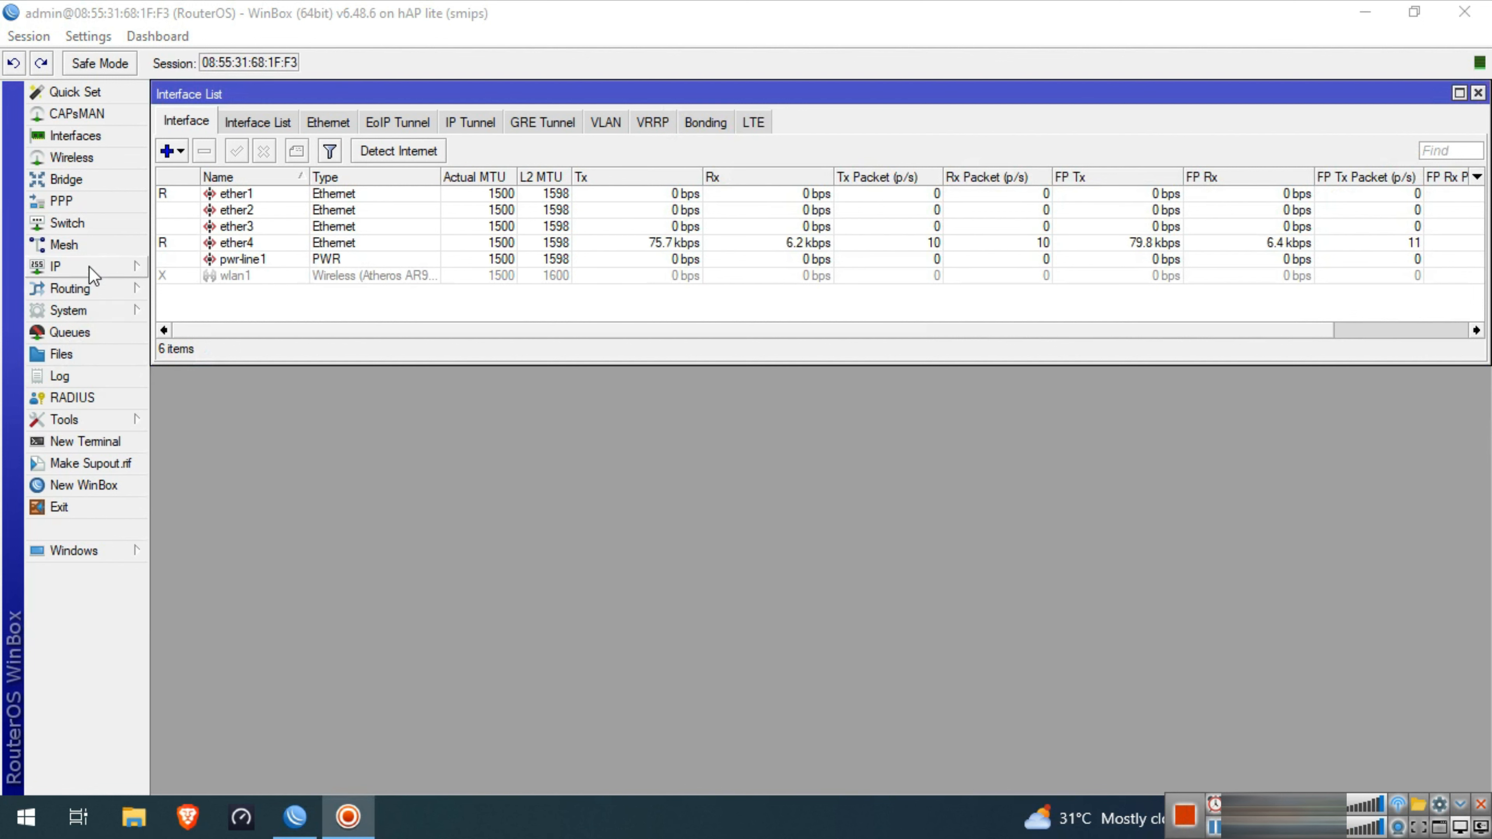
Open IP > DHCP Client, showing an empty client list.
left_click(59, 266)
left_click(241, 354)
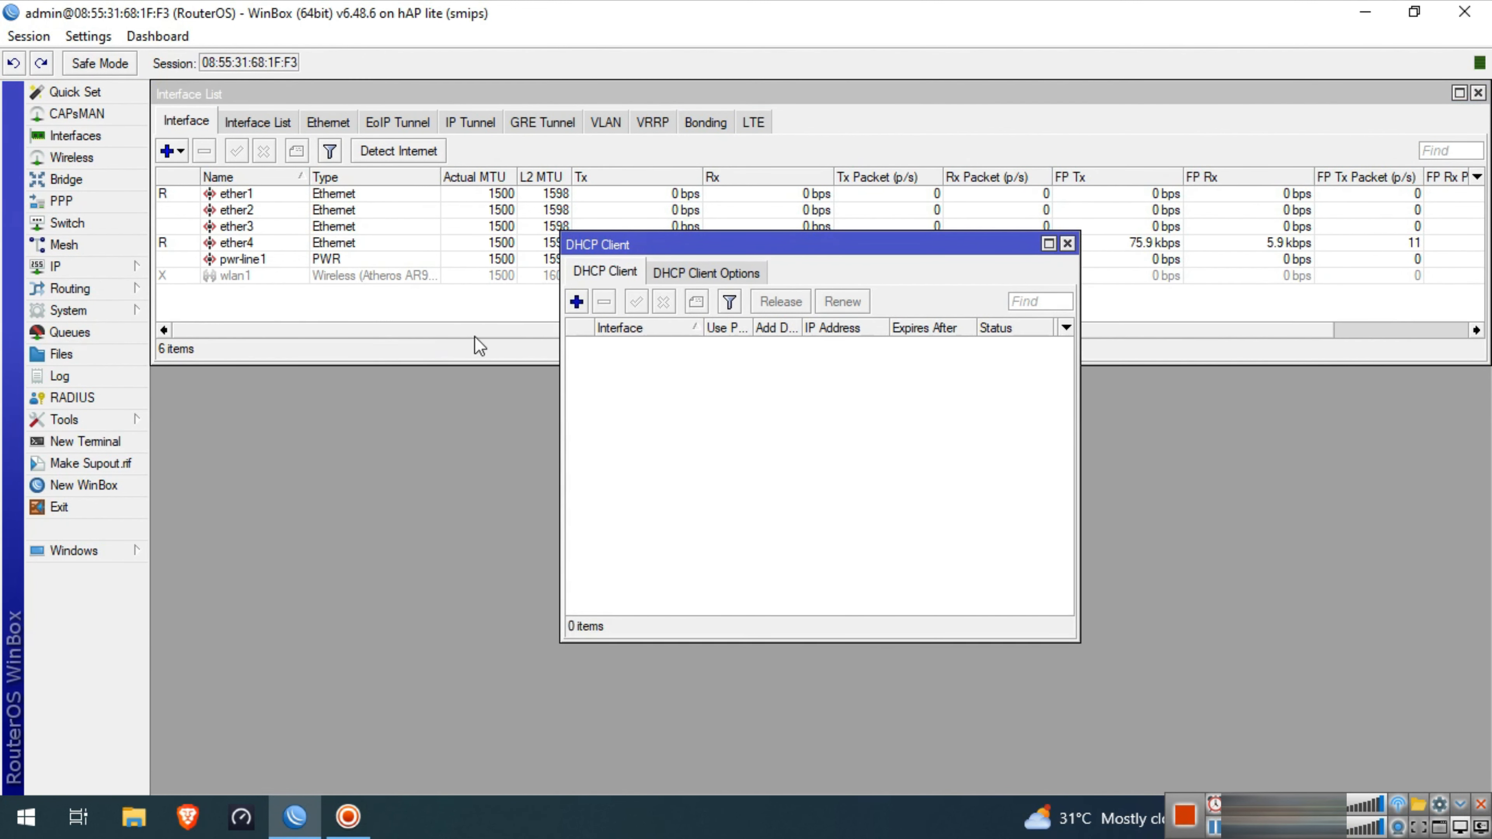
Add a DHCP client on ether1 with Add Default Route yes, getting a 192.168.254.x lease.
left_click(577, 302)
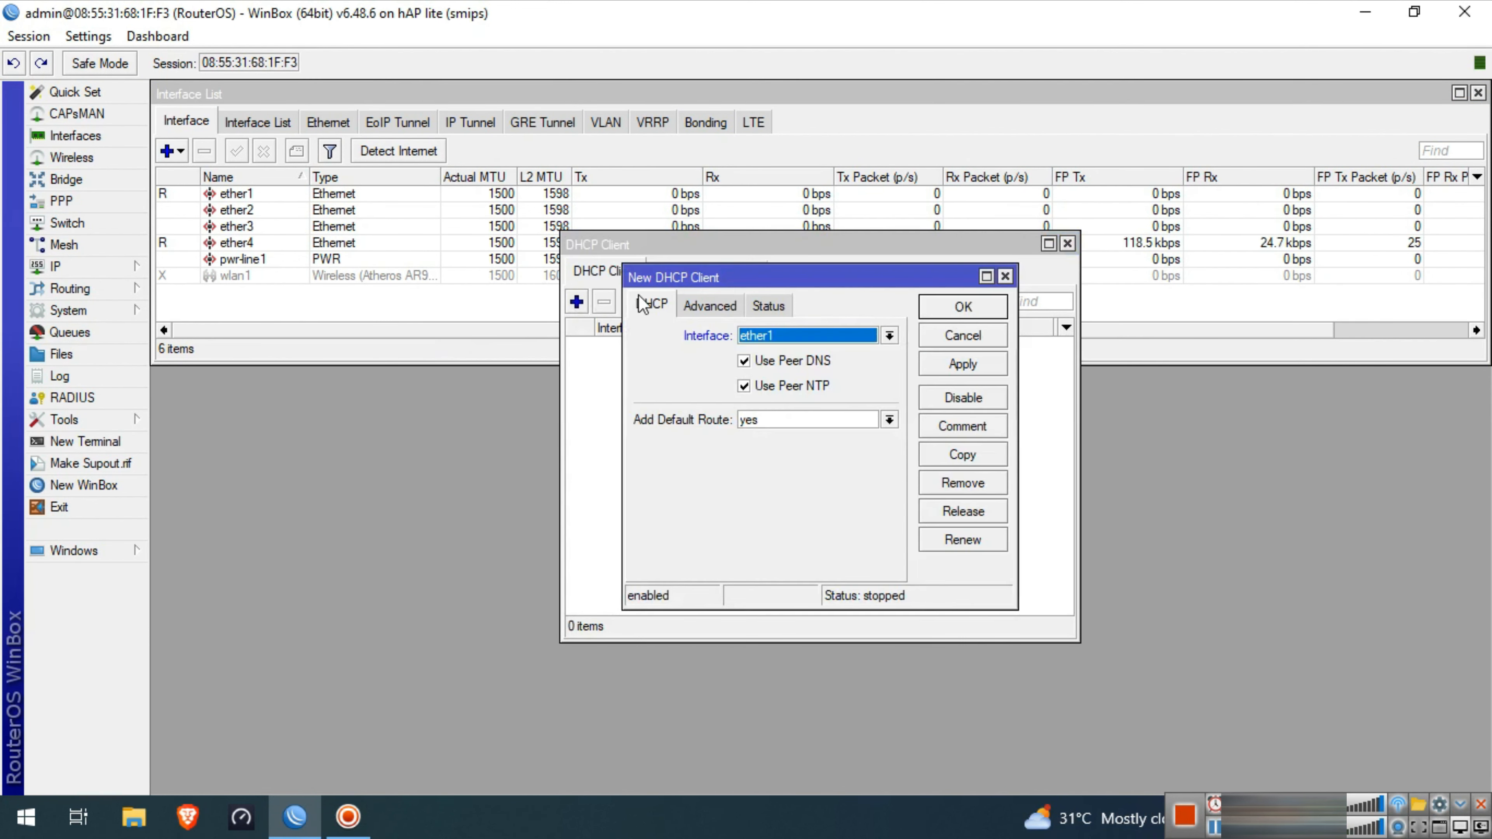
left_click(830, 337)
left_click(828, 345)
left_click(802, 419)
left_click(803, 435)
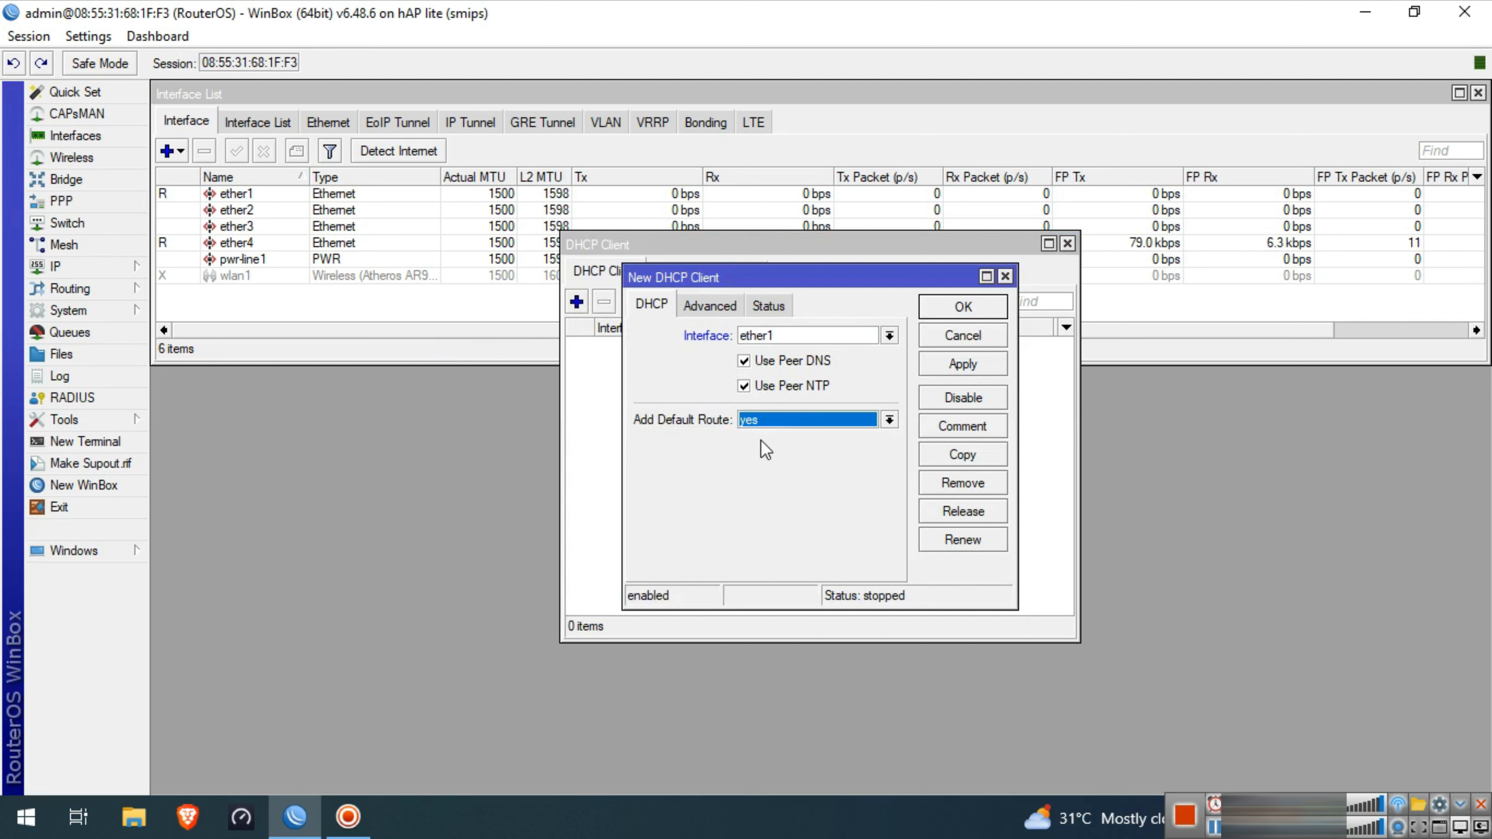
left_click(973, 309)
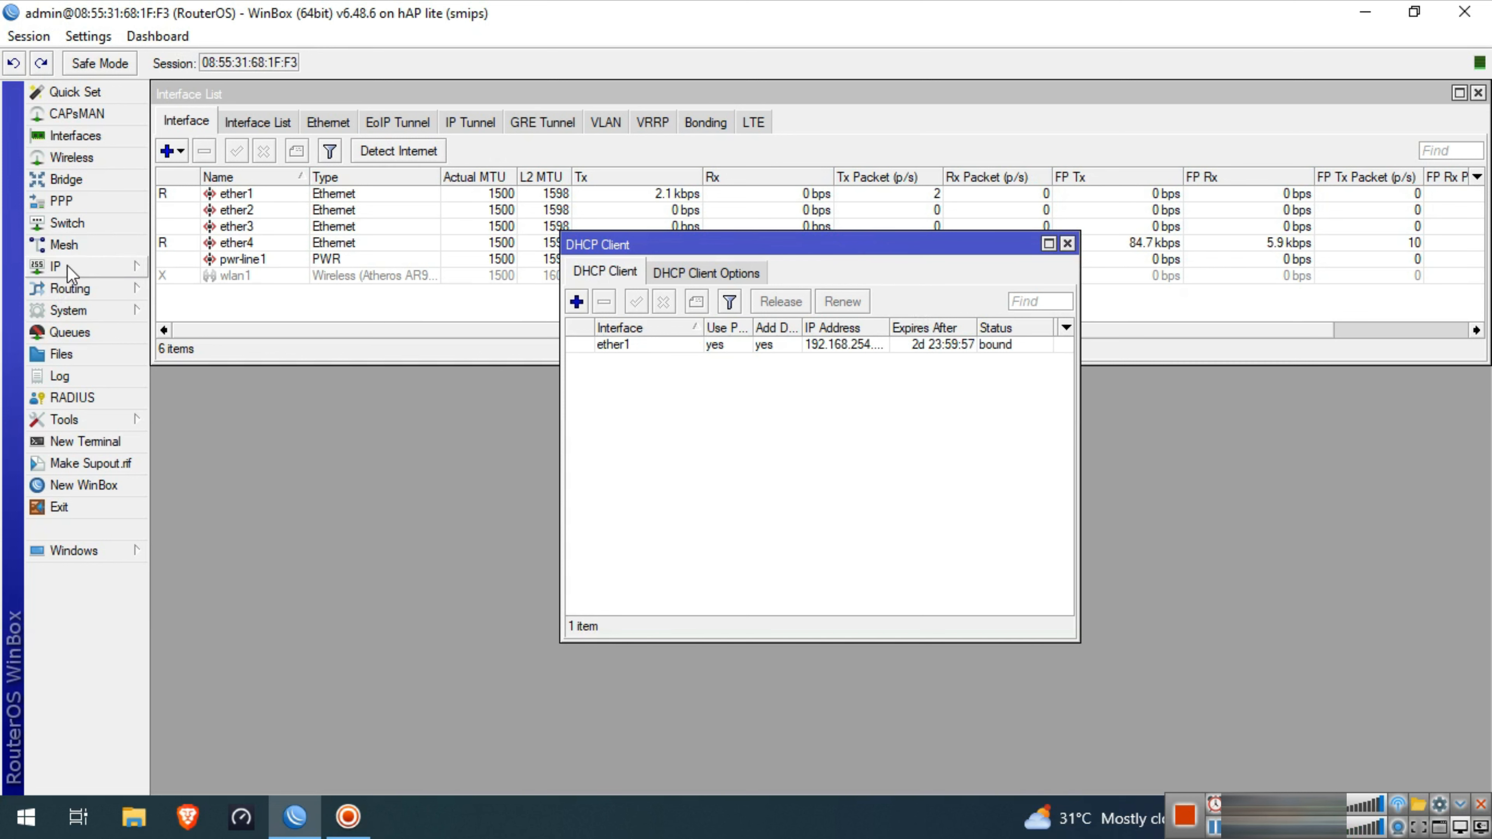
left_click(115, 268)
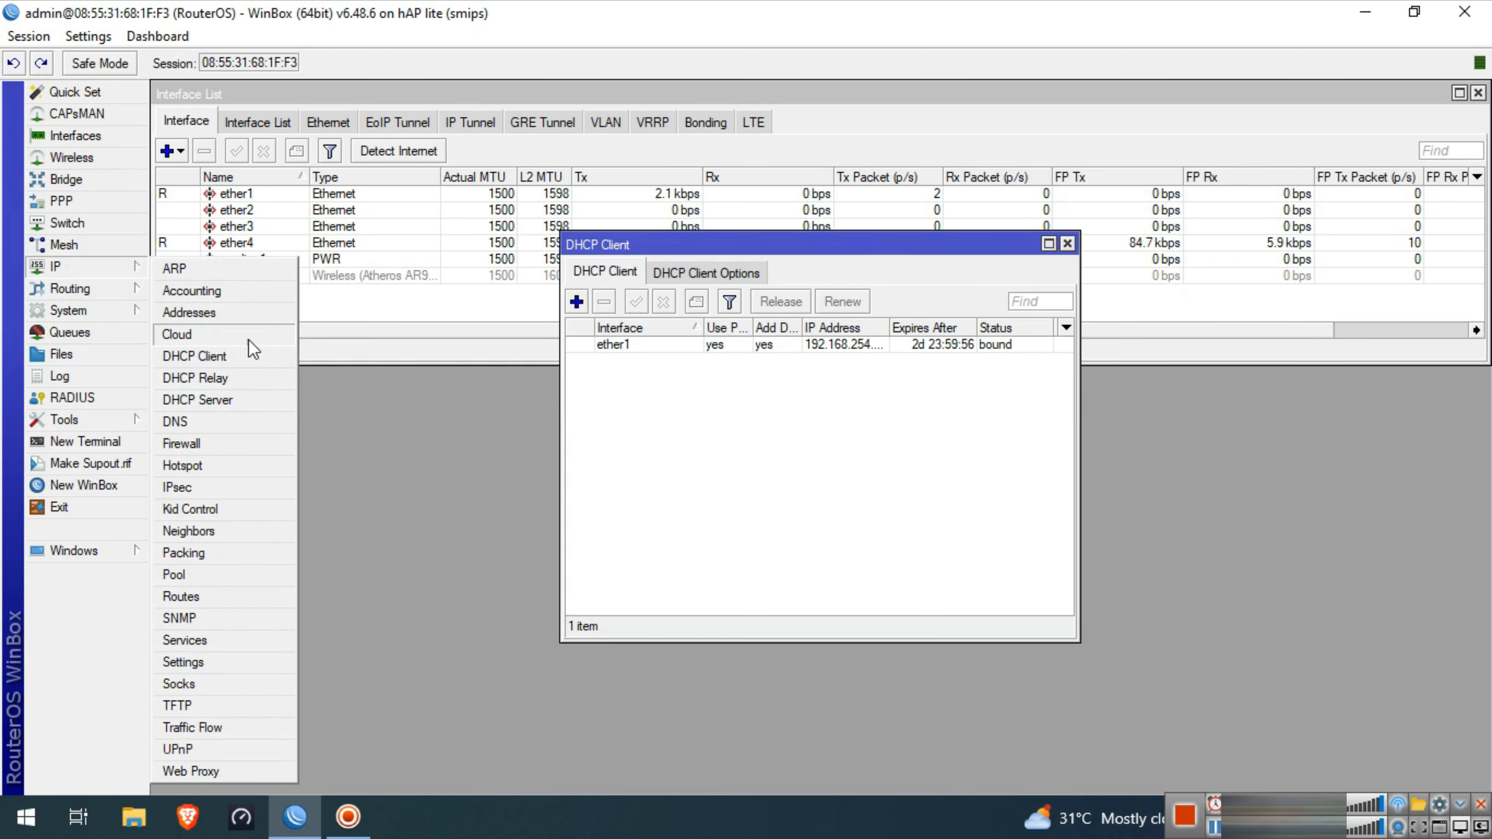
Inspect the dynamic 0.0.0.0/0 default route in the Route List.
left_click(223, 593)
left_click(458, 422)
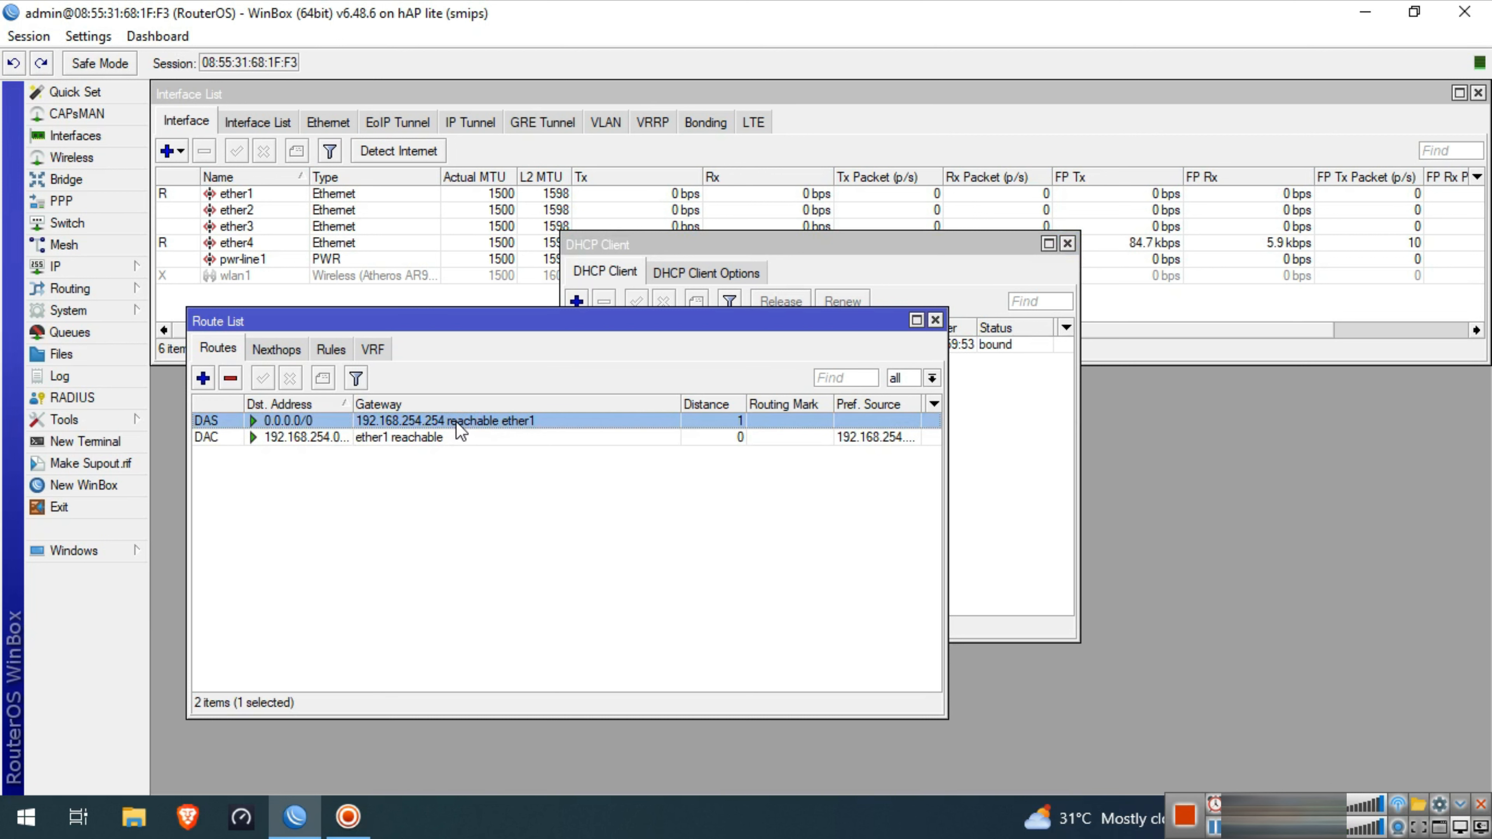
double_click(455, 420)
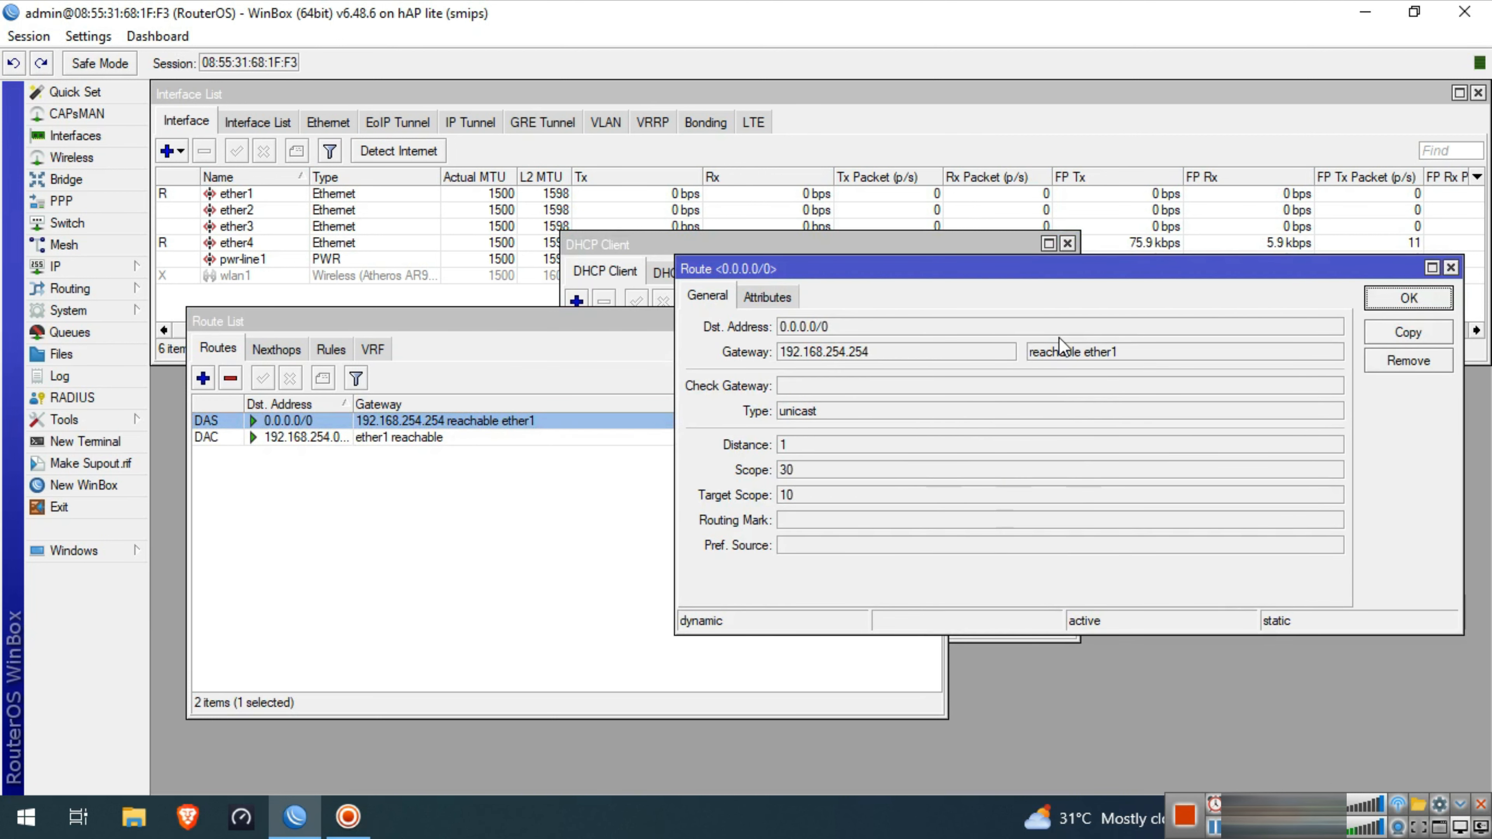
left_click(1408, 298)
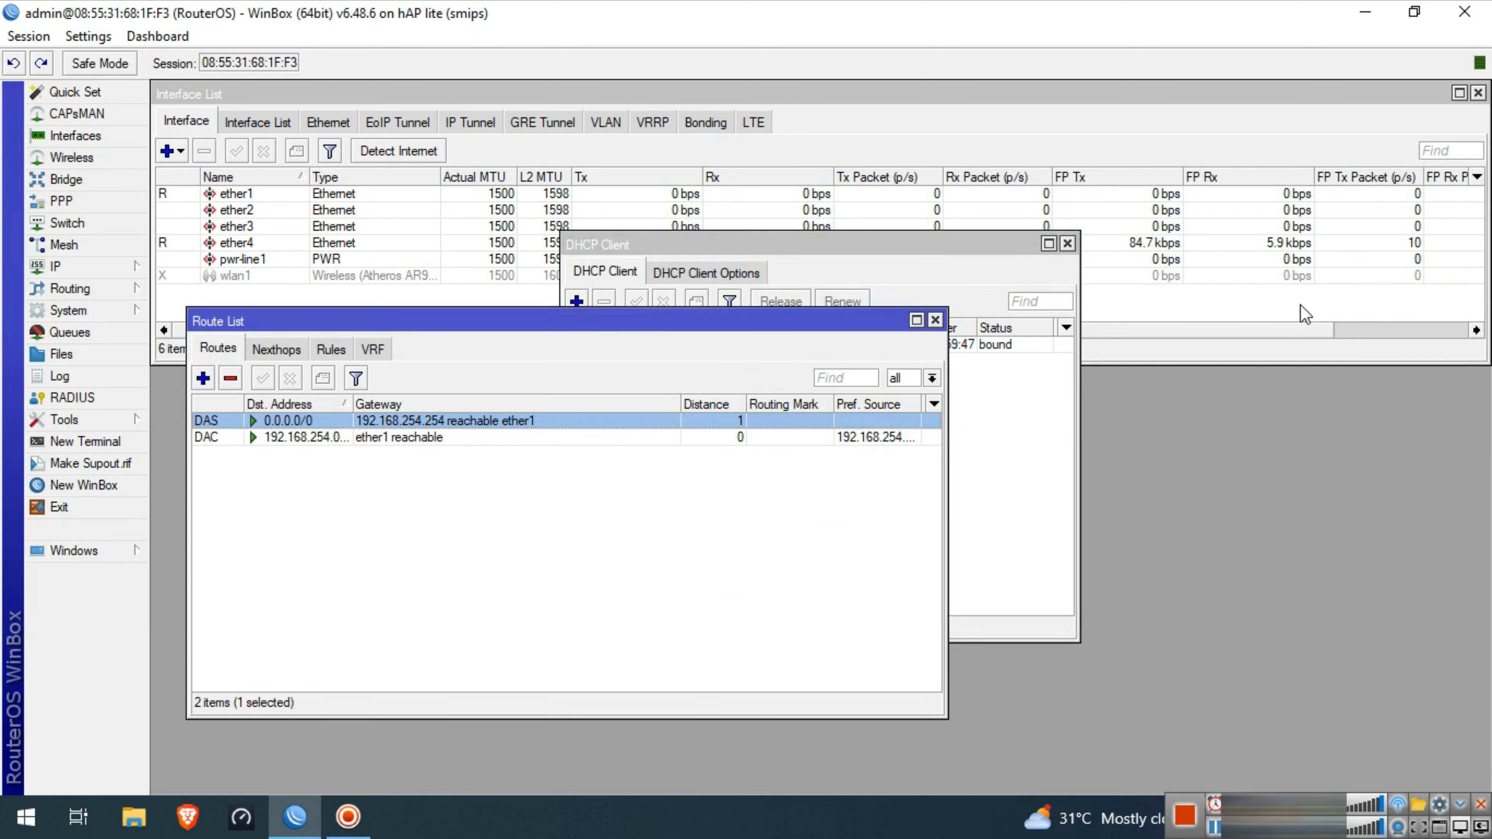
Set the ether1 DHCP client's Add Default Route to no, then return to the Route List.
left_click(1005, 408)
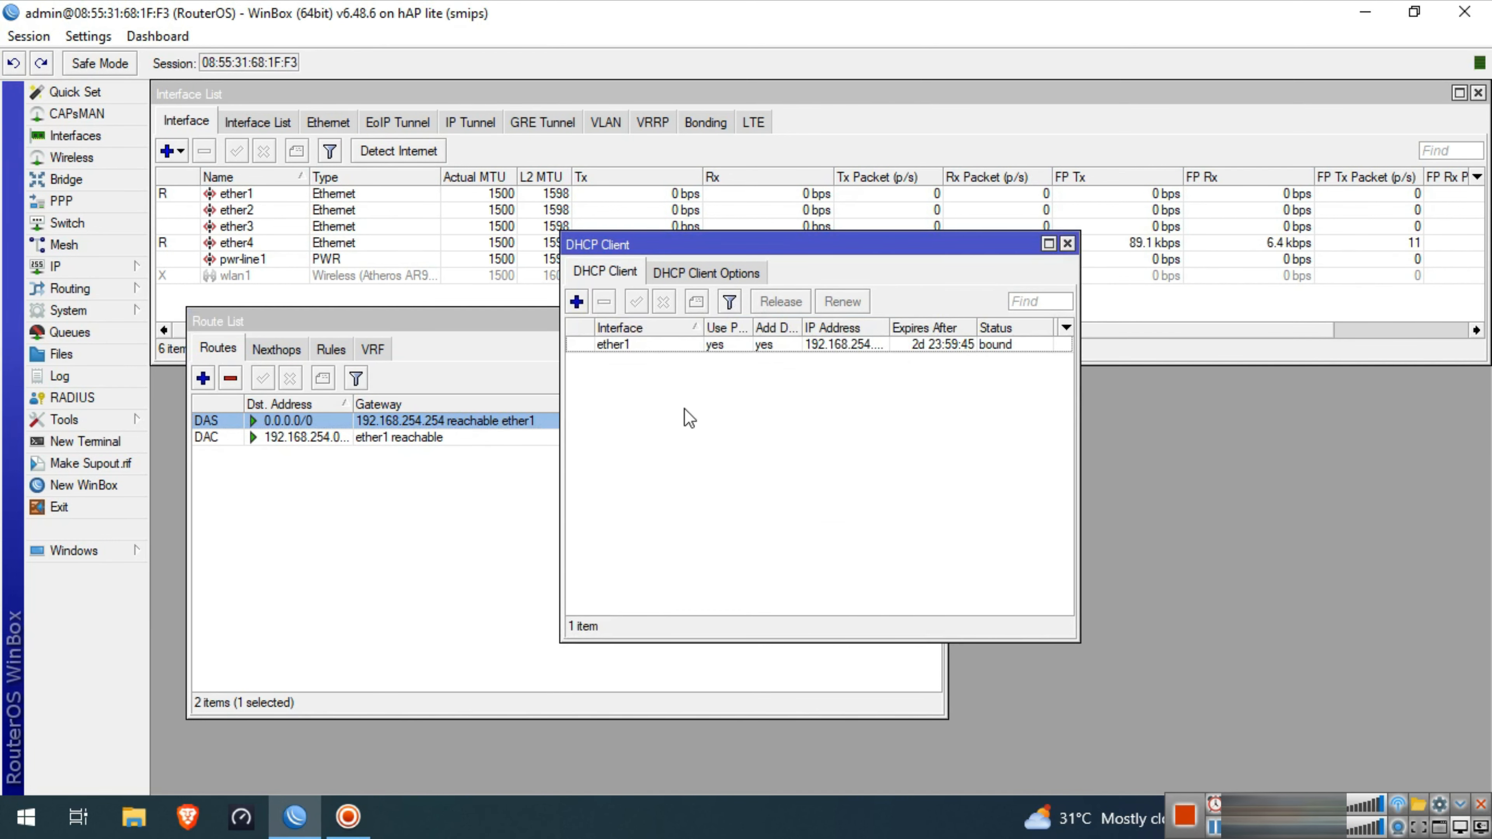
double_click(693, 344)
left_click(809, 420)
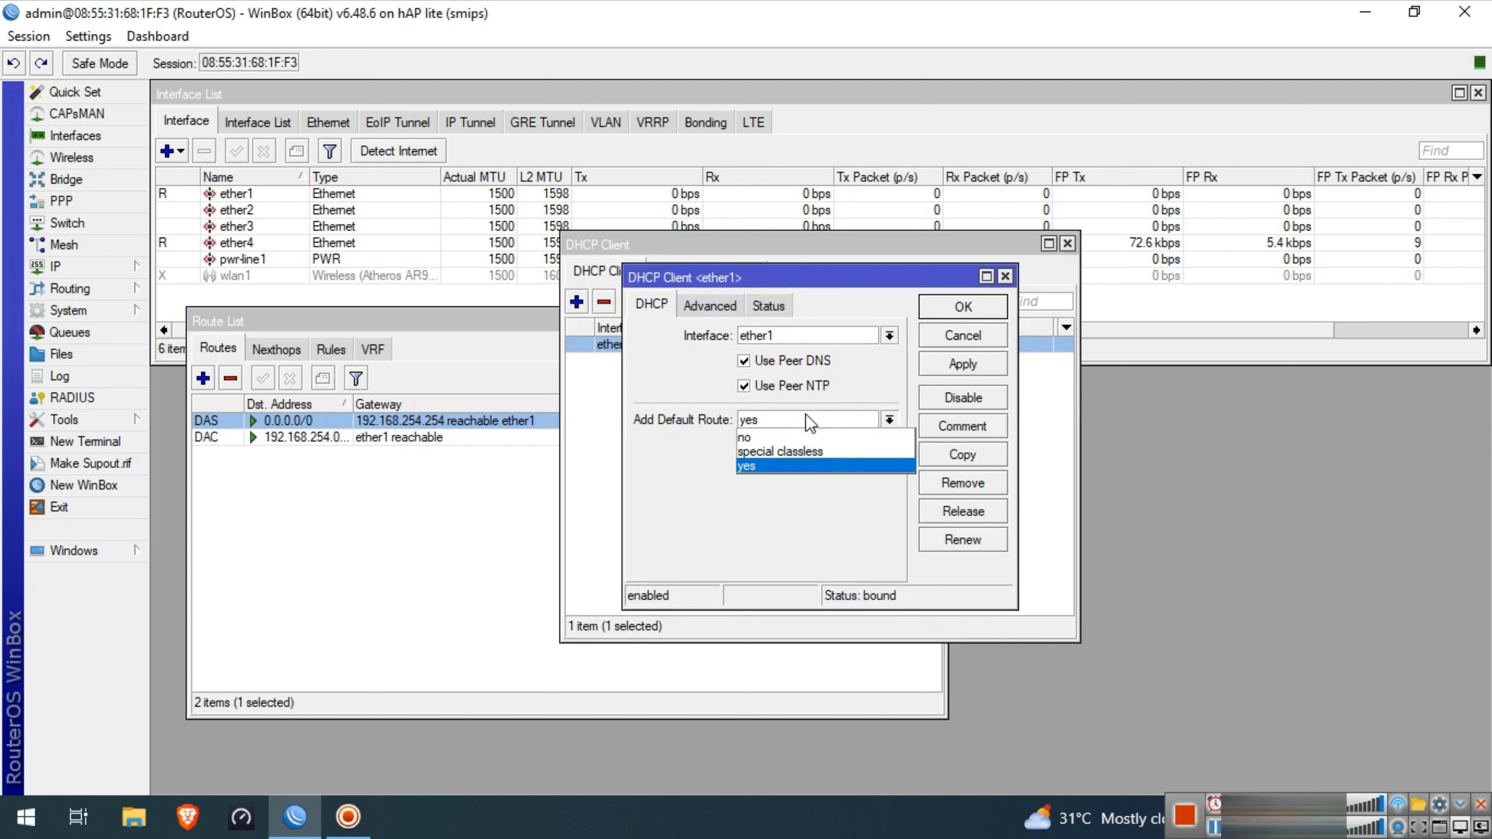
left_click(745, 437)
left_click(976, 309)
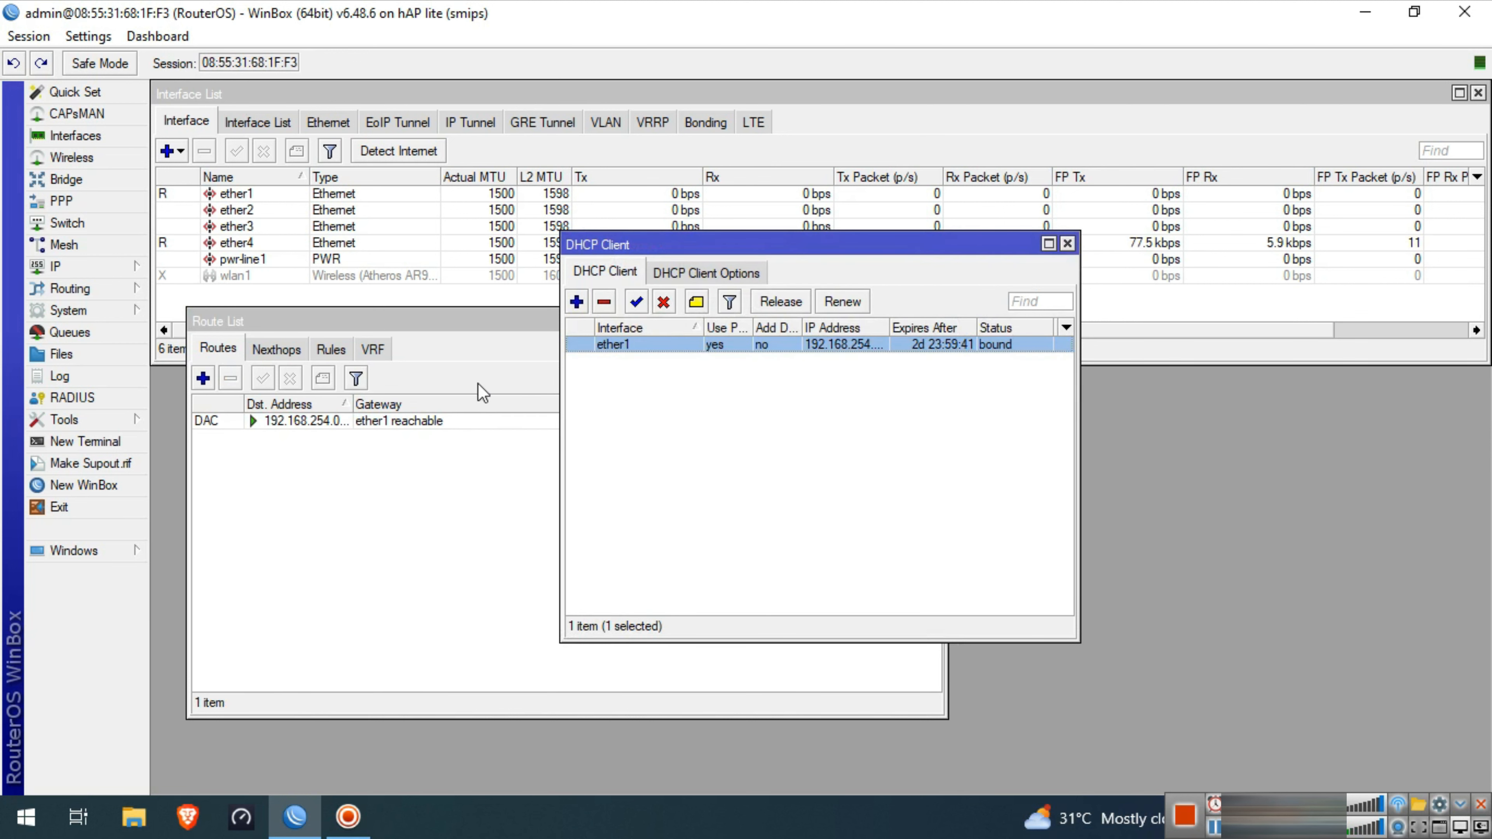
left_click(391, 476)
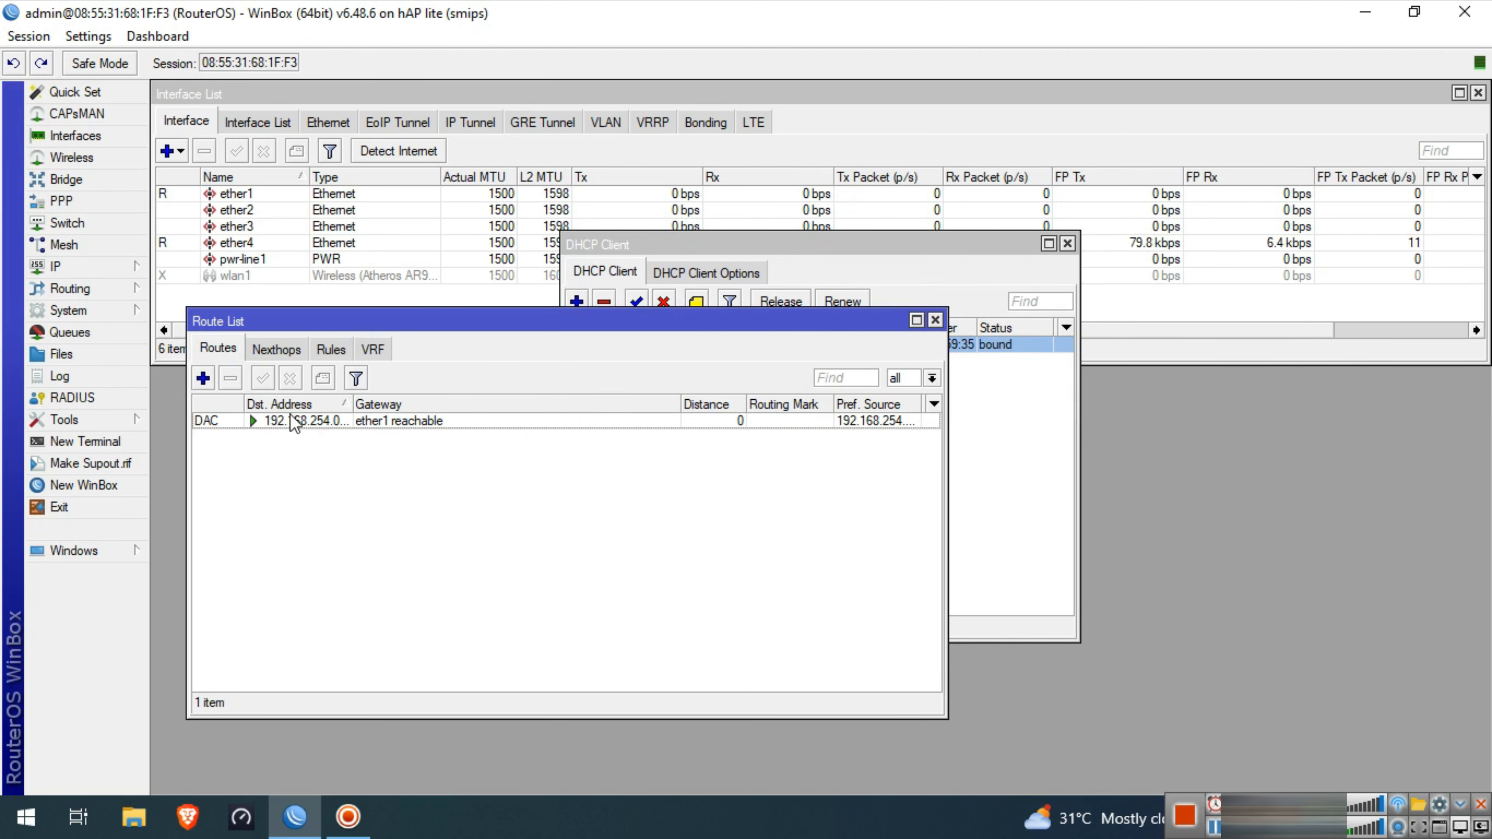
Add route 0.0.0.0/0 via gateway 192.168.254.254 with ping gateway checking, then open Firewall NAT.
left_click(203, 379)
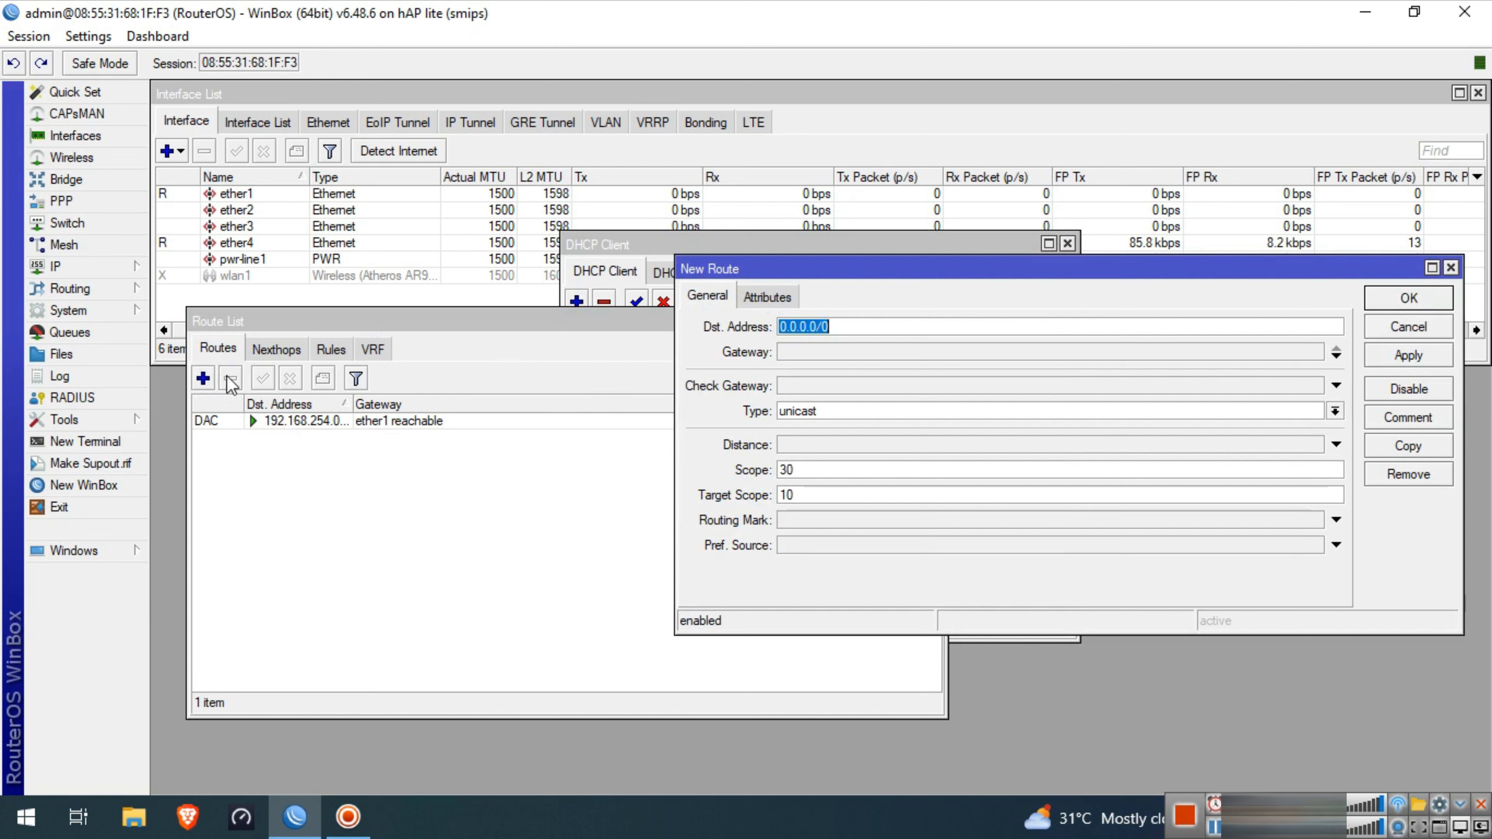
left_click(846, 352)
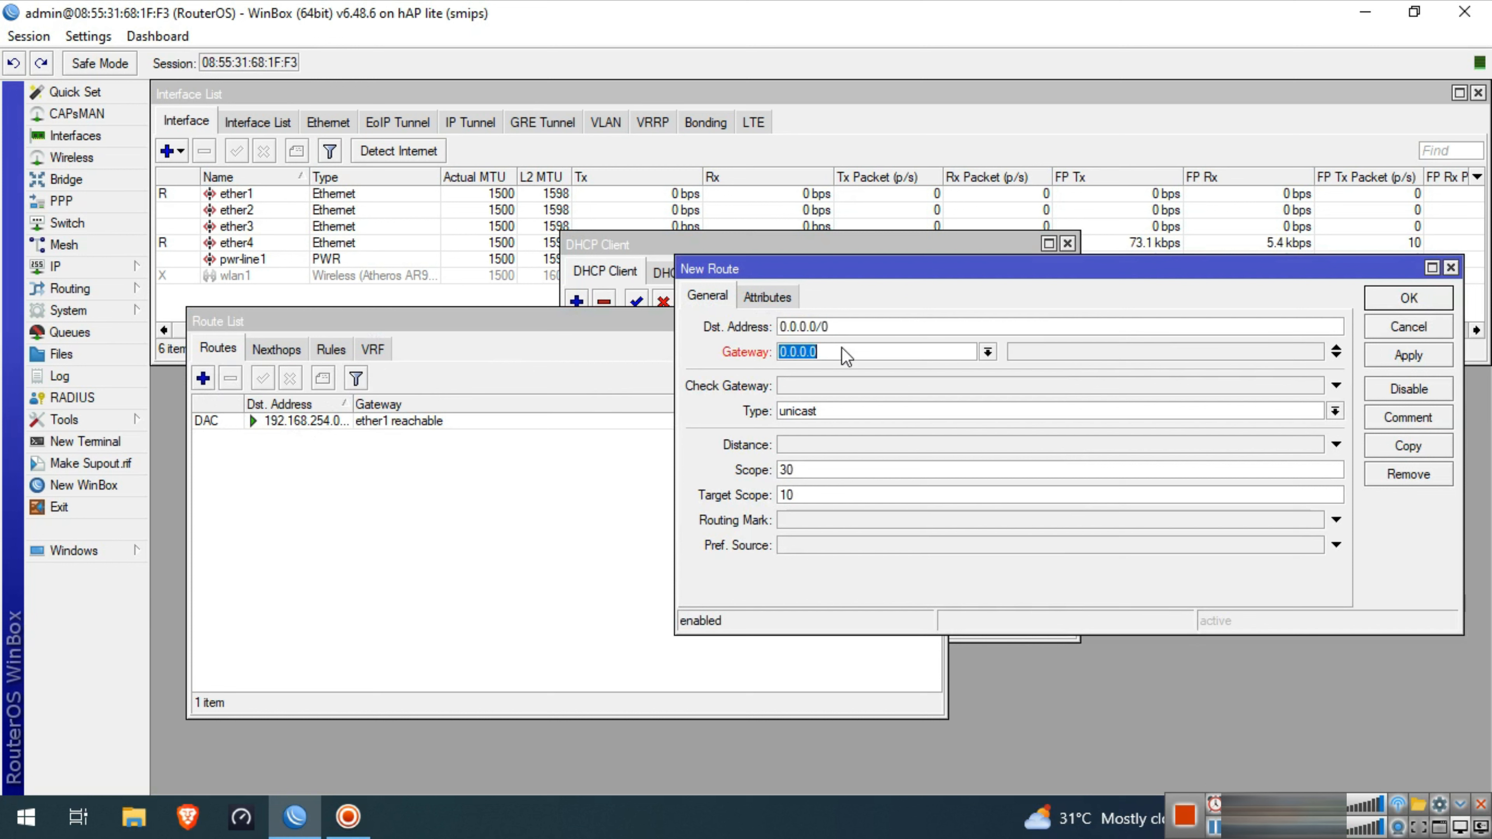
type("192")
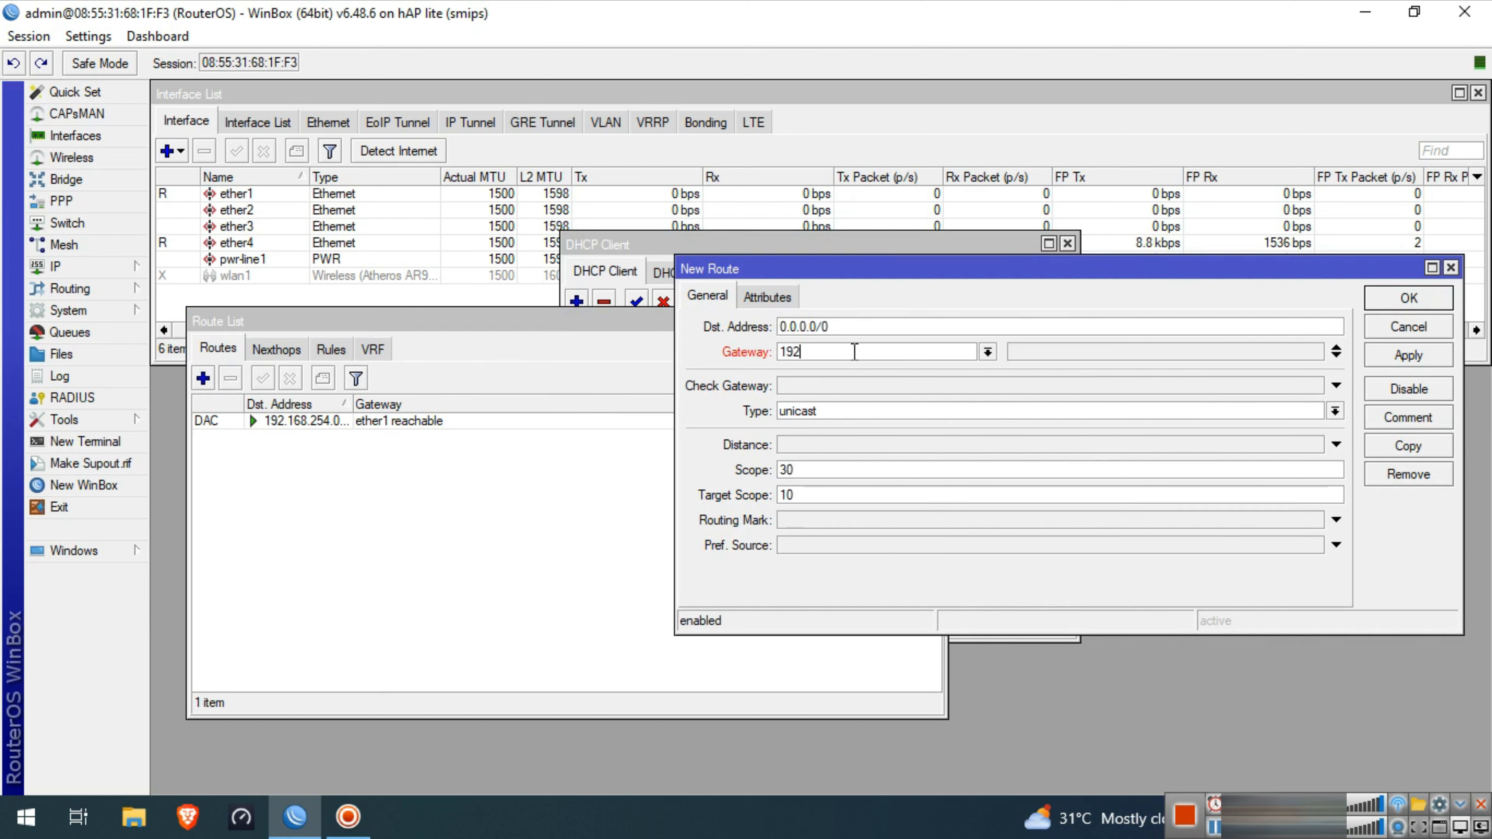
type(".168.254.254")
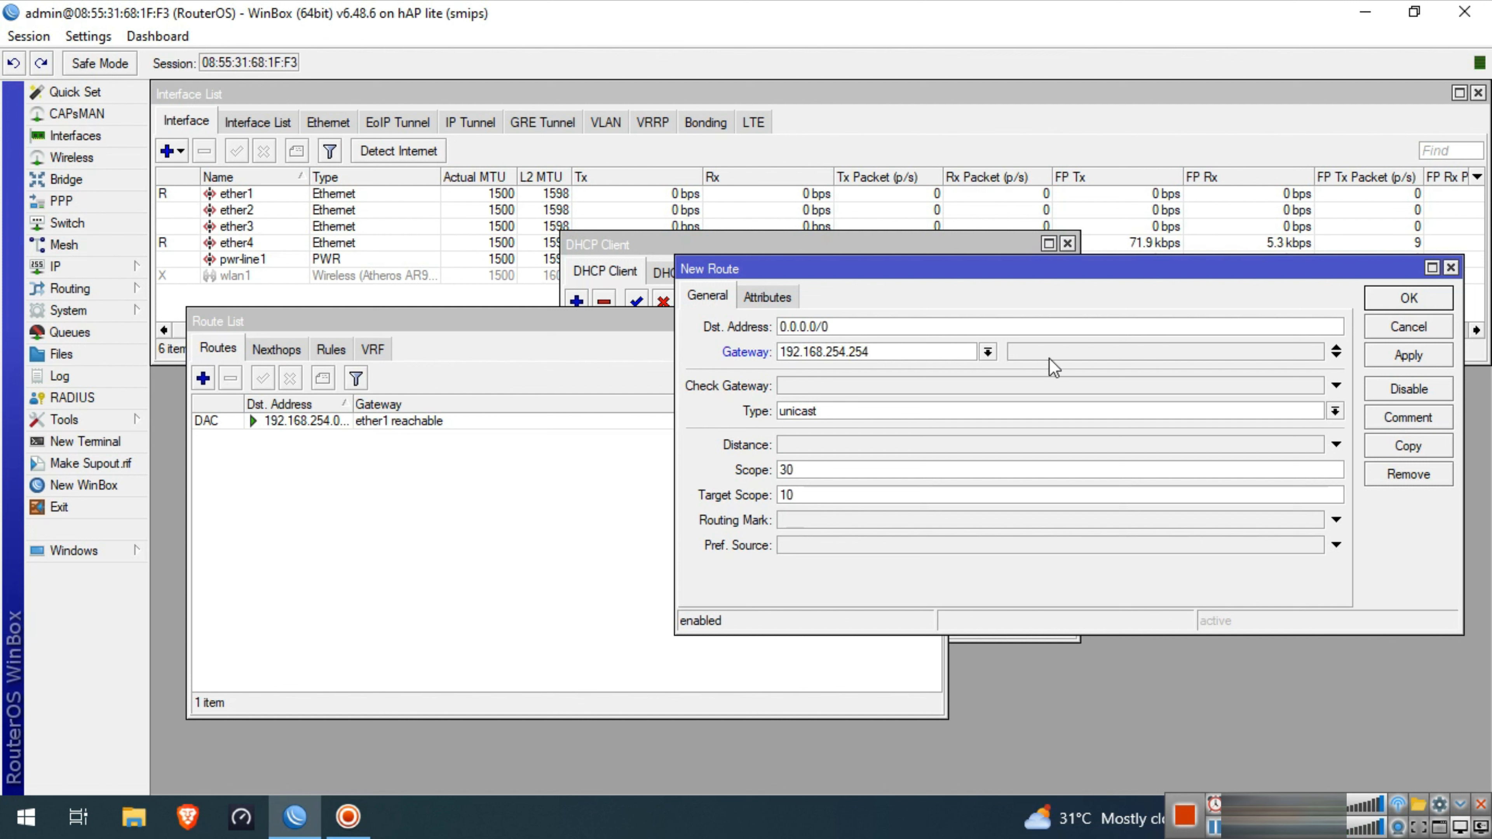
left_click(979, 387)
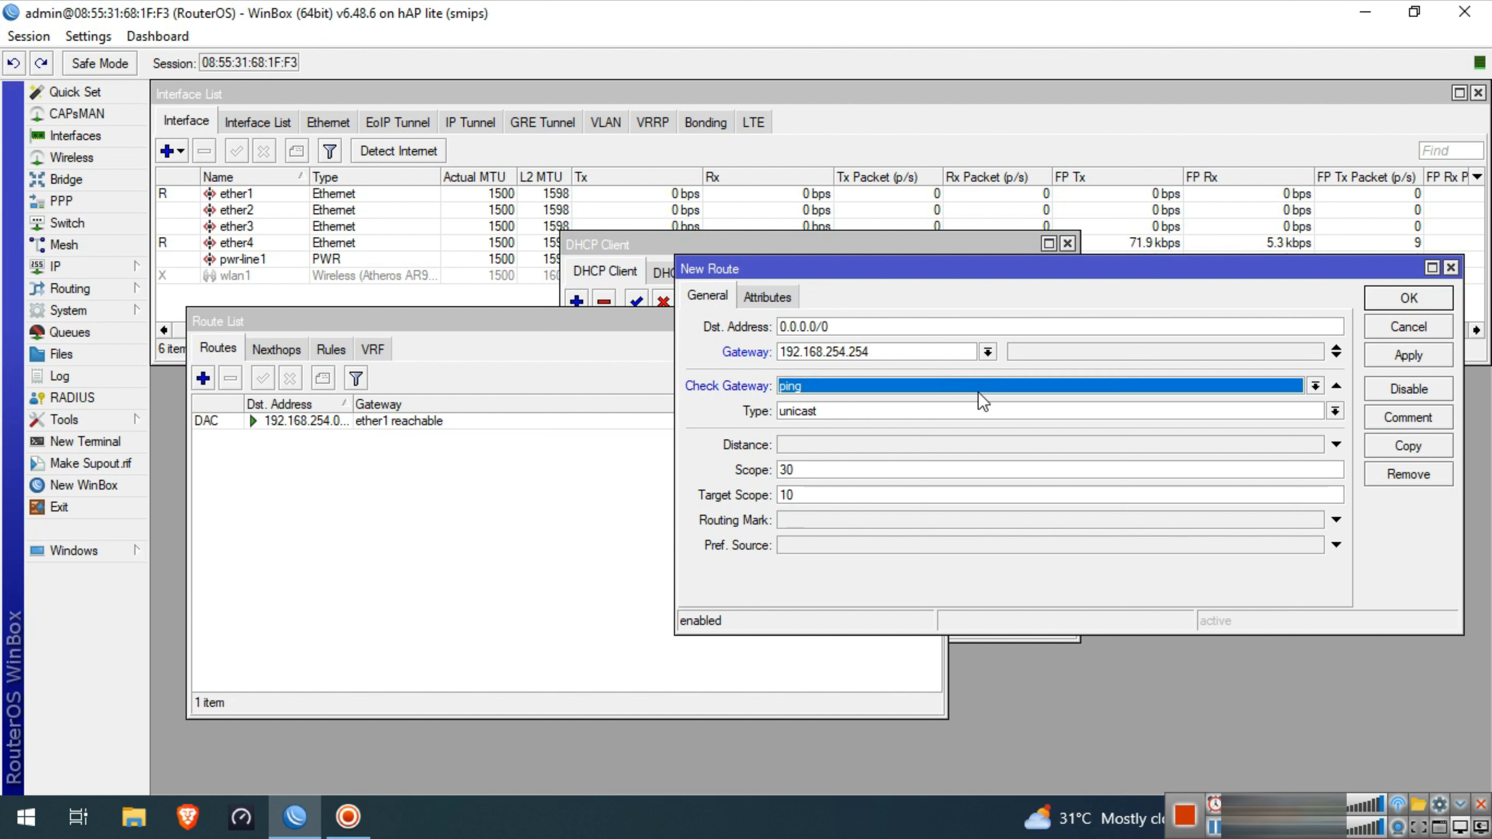
left_click(1423, 298)
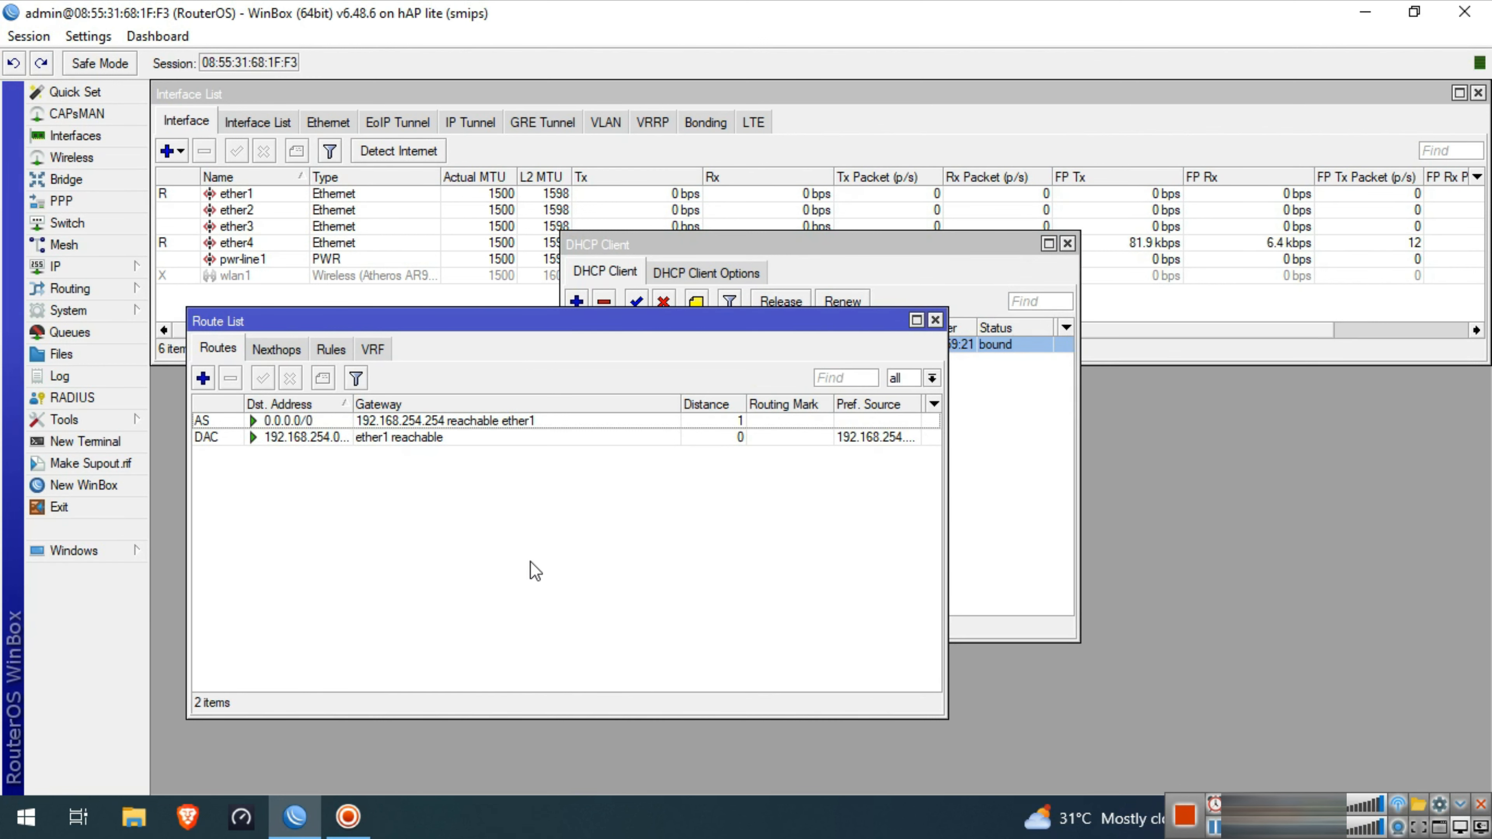
left_click(117, 267)
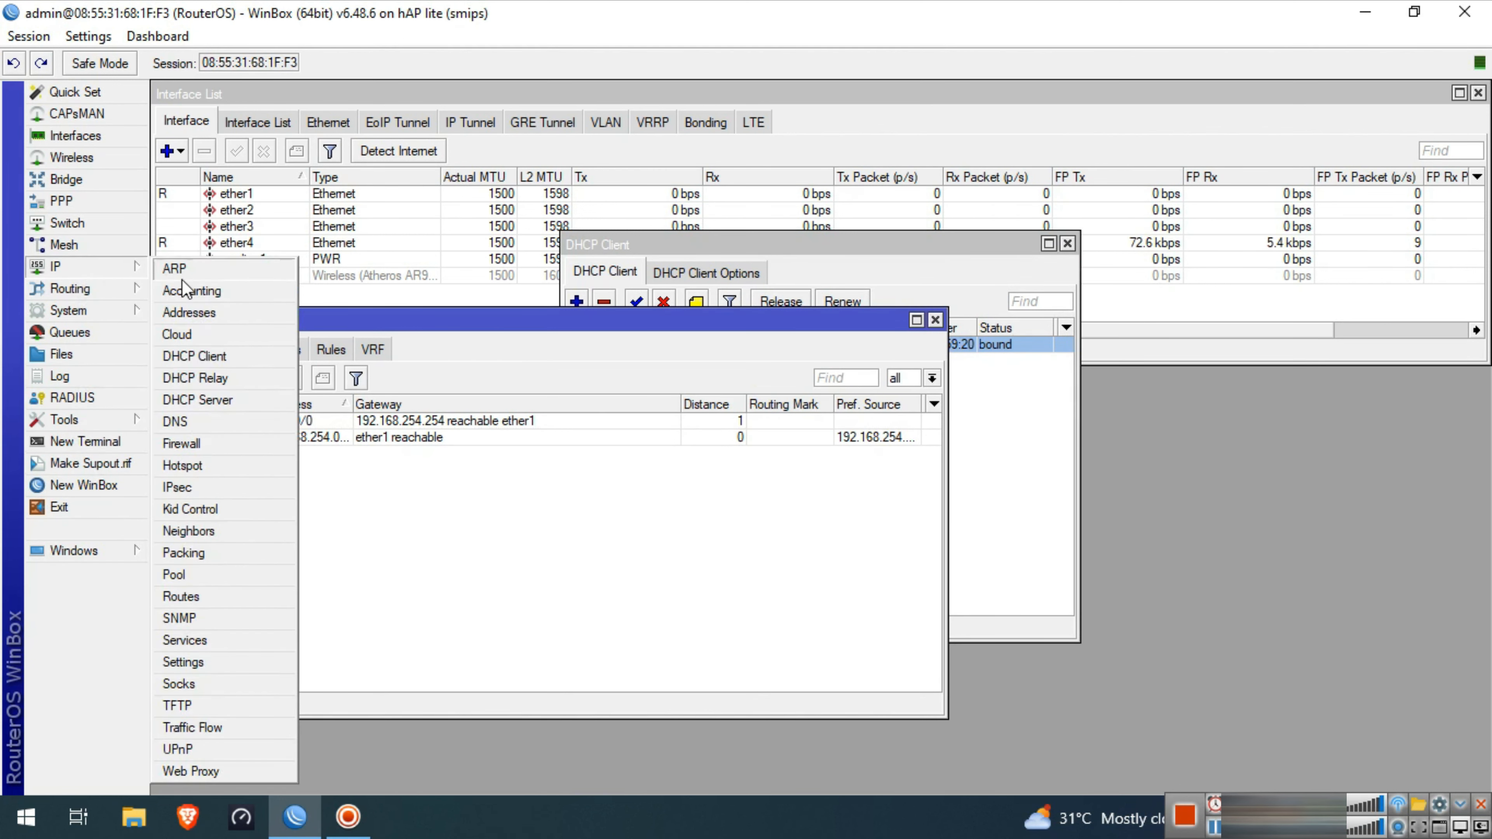
left_click(211, 444)
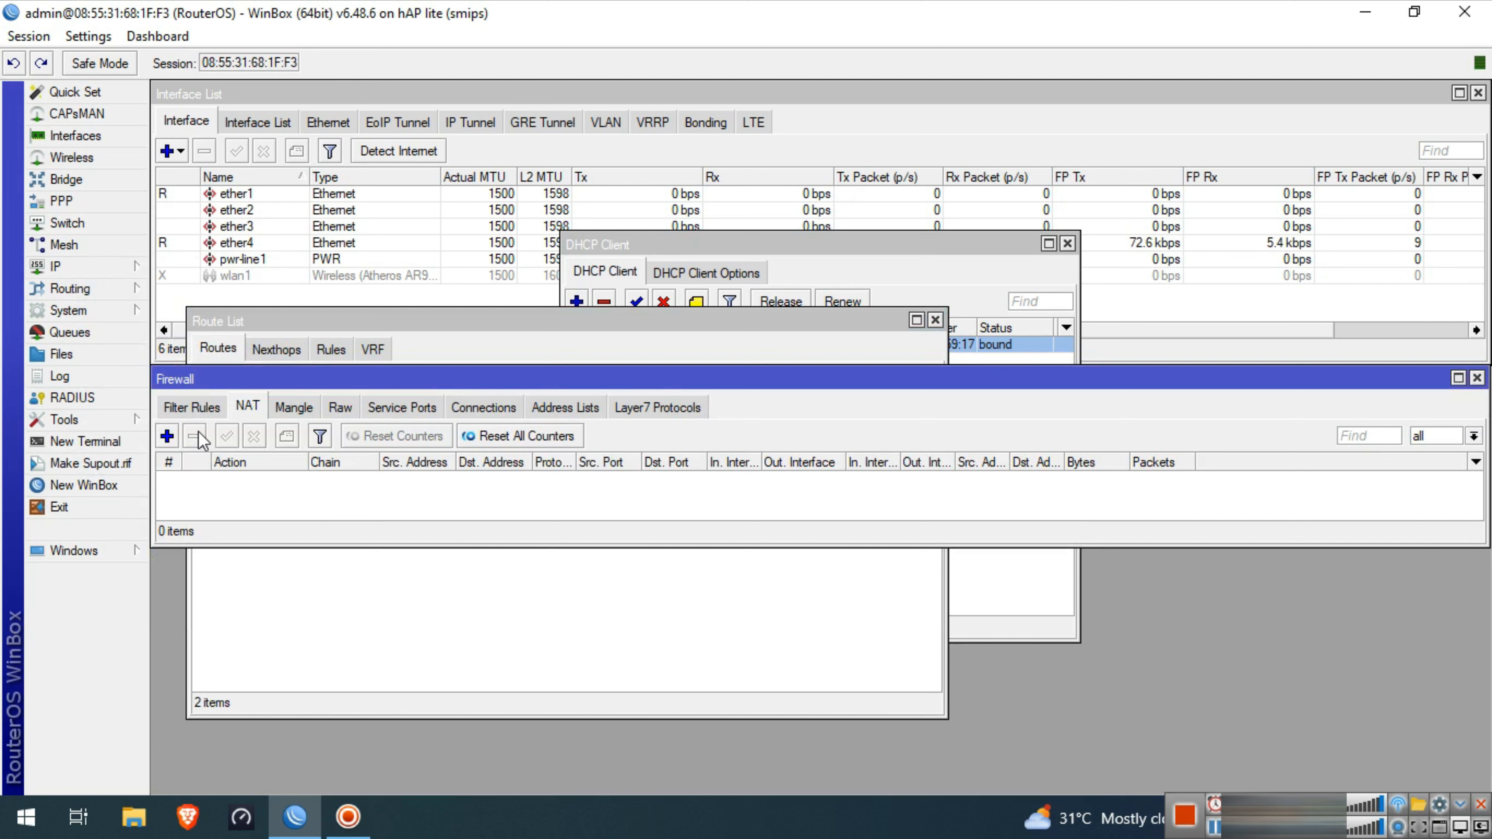
Create a srcnat NAT rule with Out. Interface ether1 and action masquerade.
left_click(167, 436)
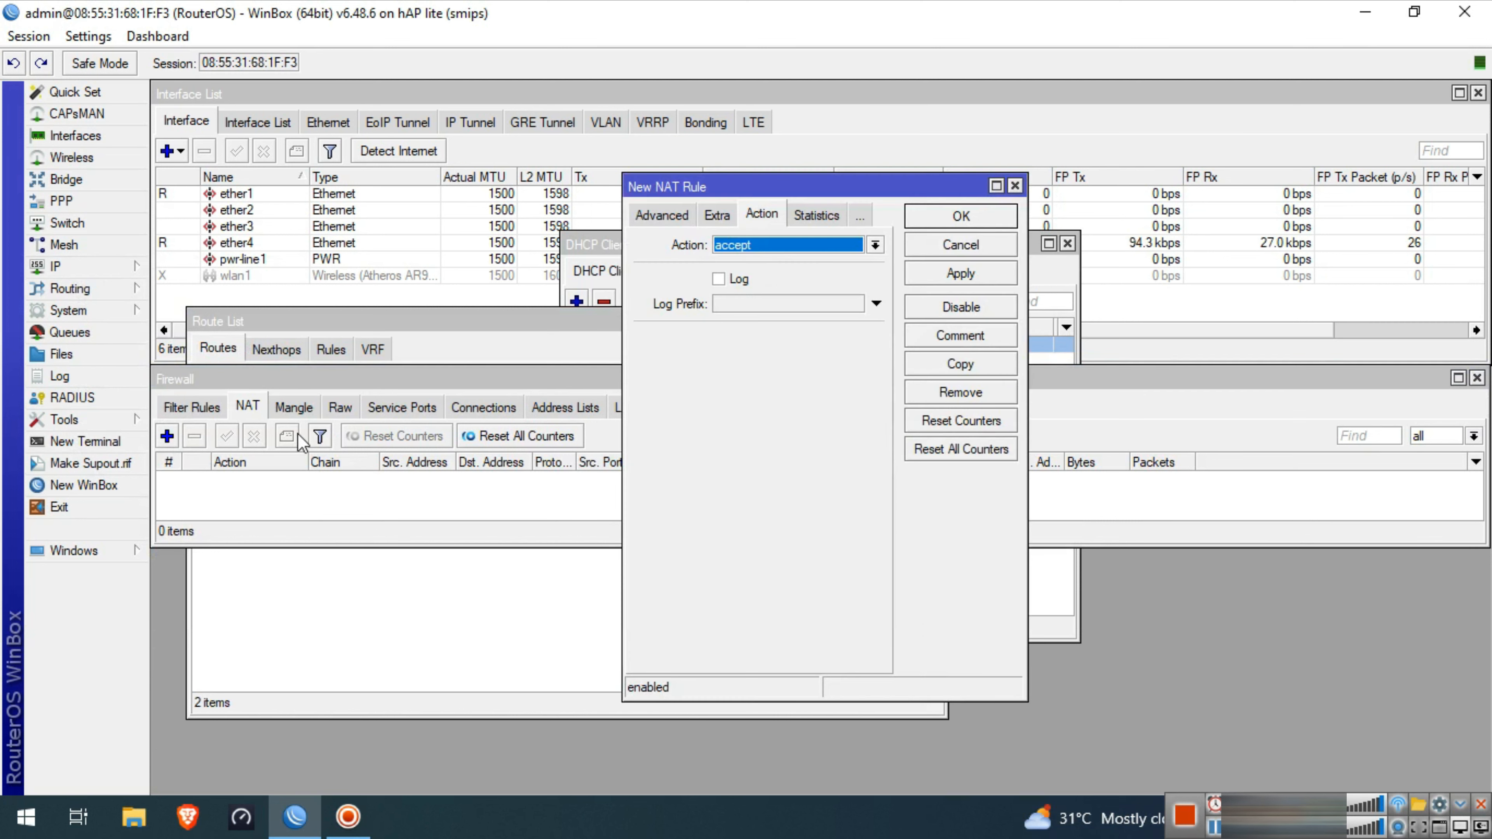
left_click(662, 216)
left_click(670, 217)
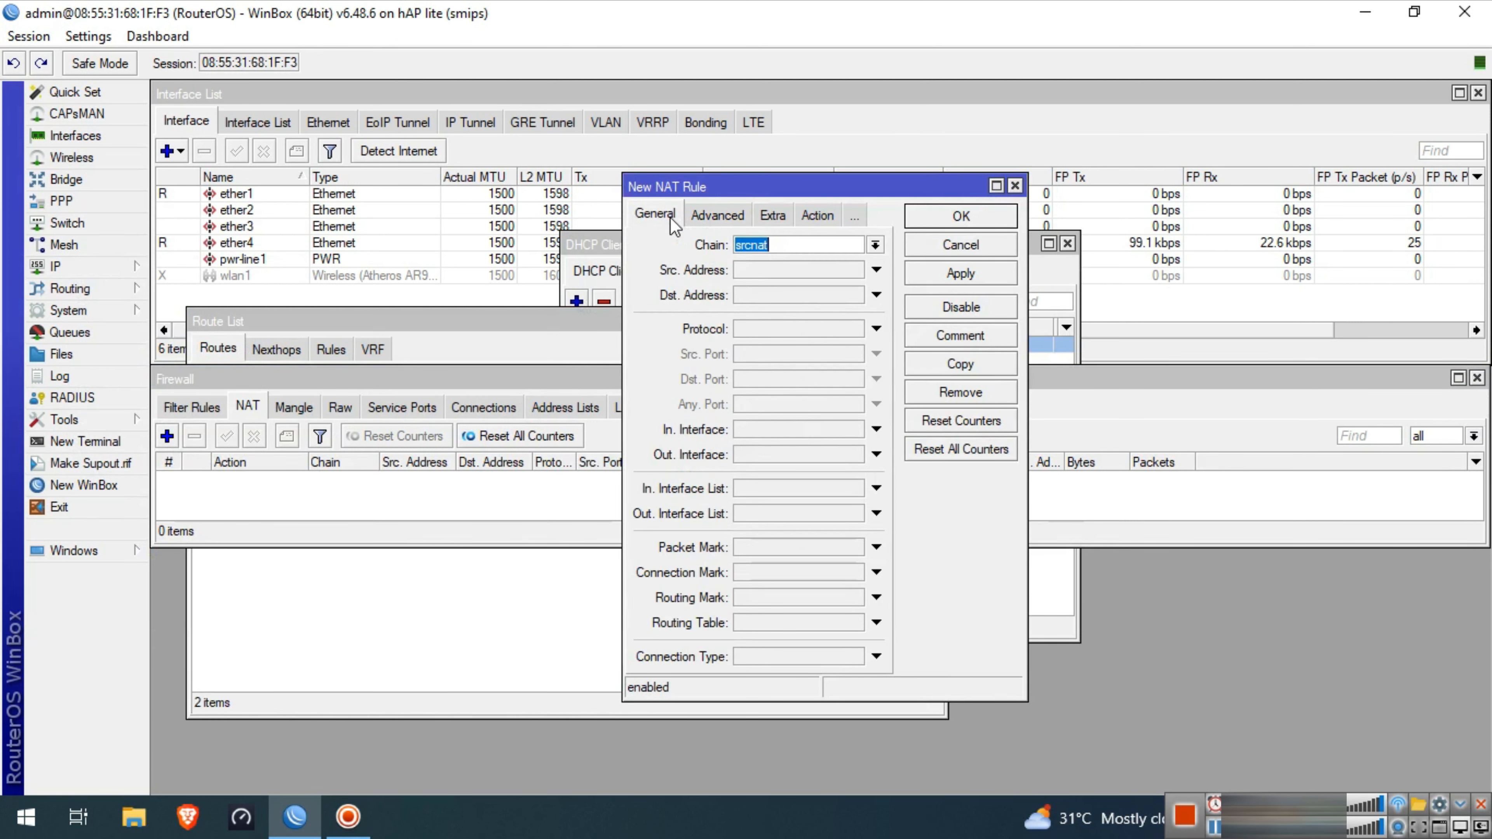
left_click(804, 457)
left_click(813, 456)
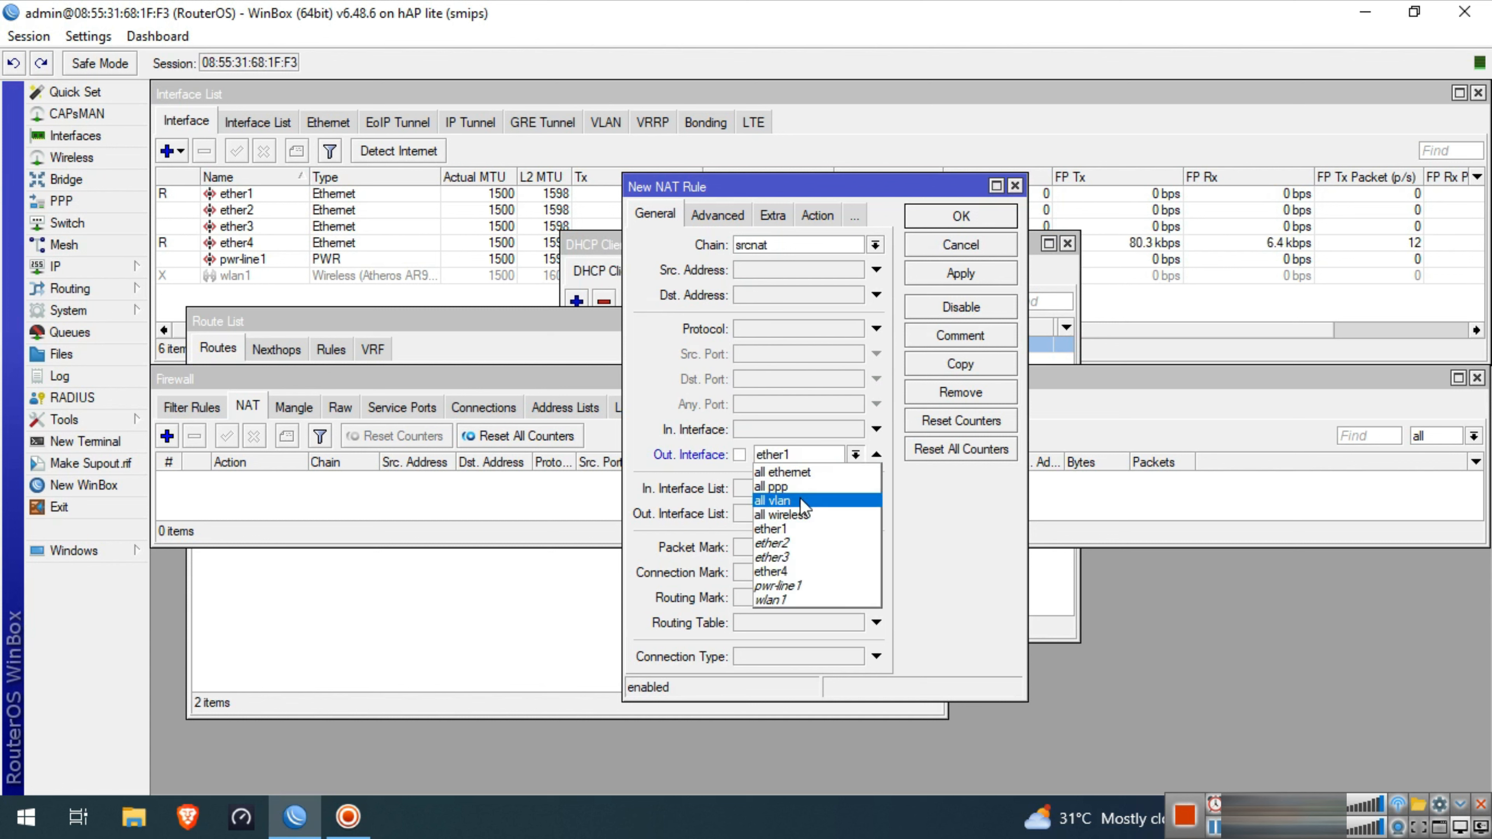
left_click(788, 530)
left_click(772, 215)
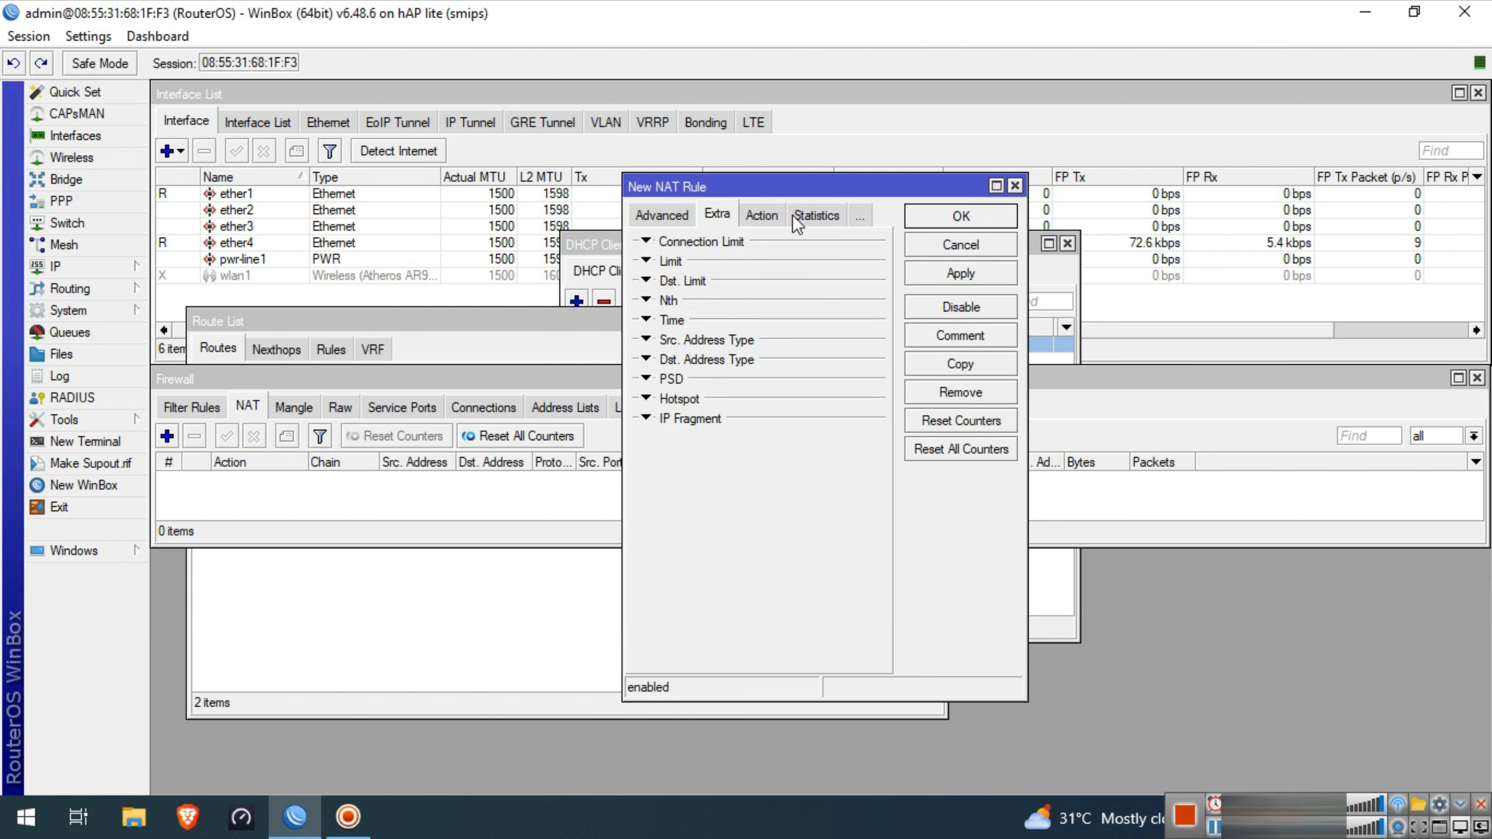
left_click(765, 216)
left_click(766, 244)
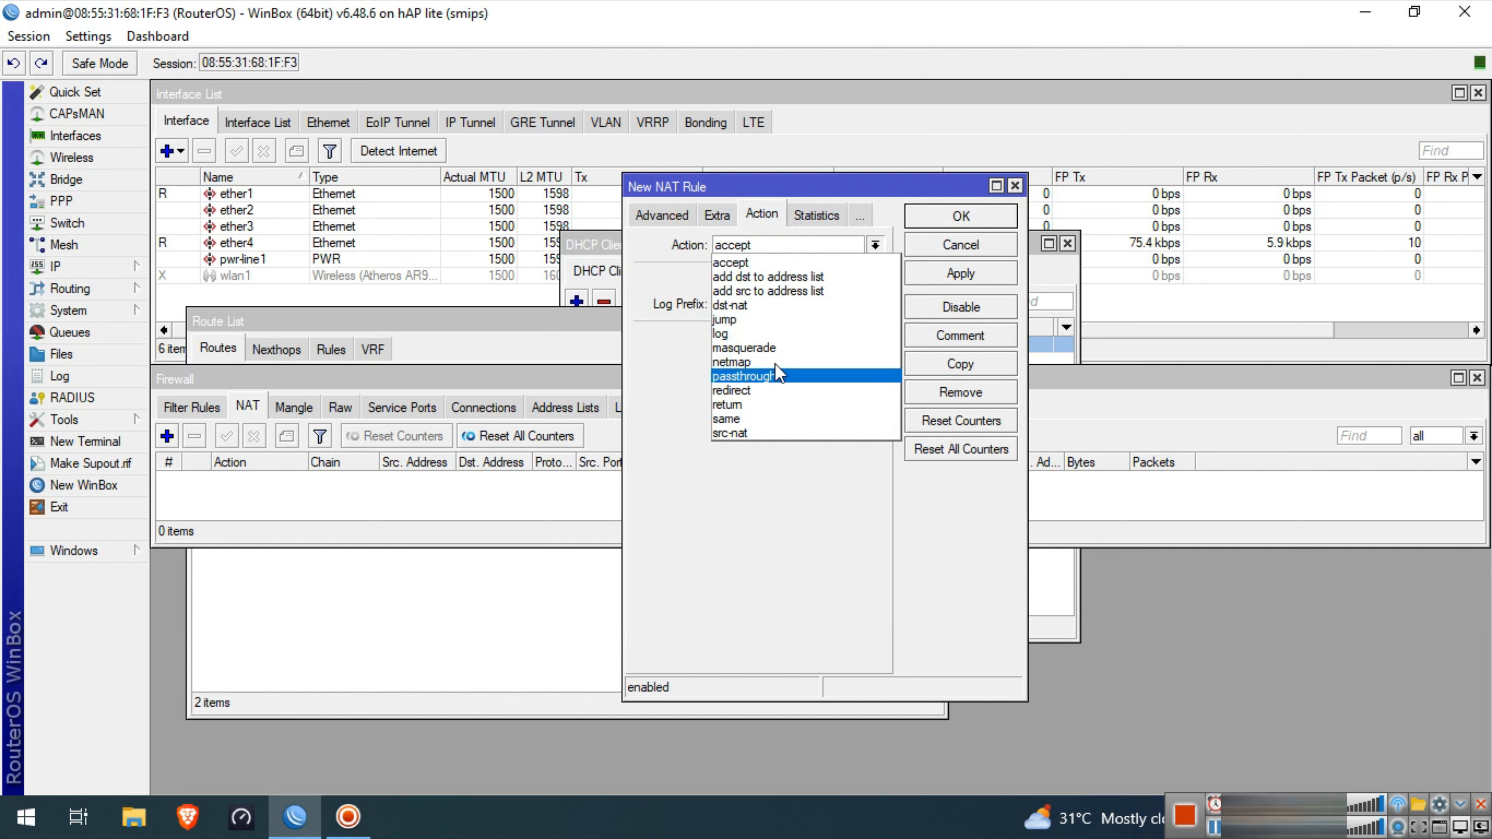
left_click(781, 347)
left_click(961, 215)
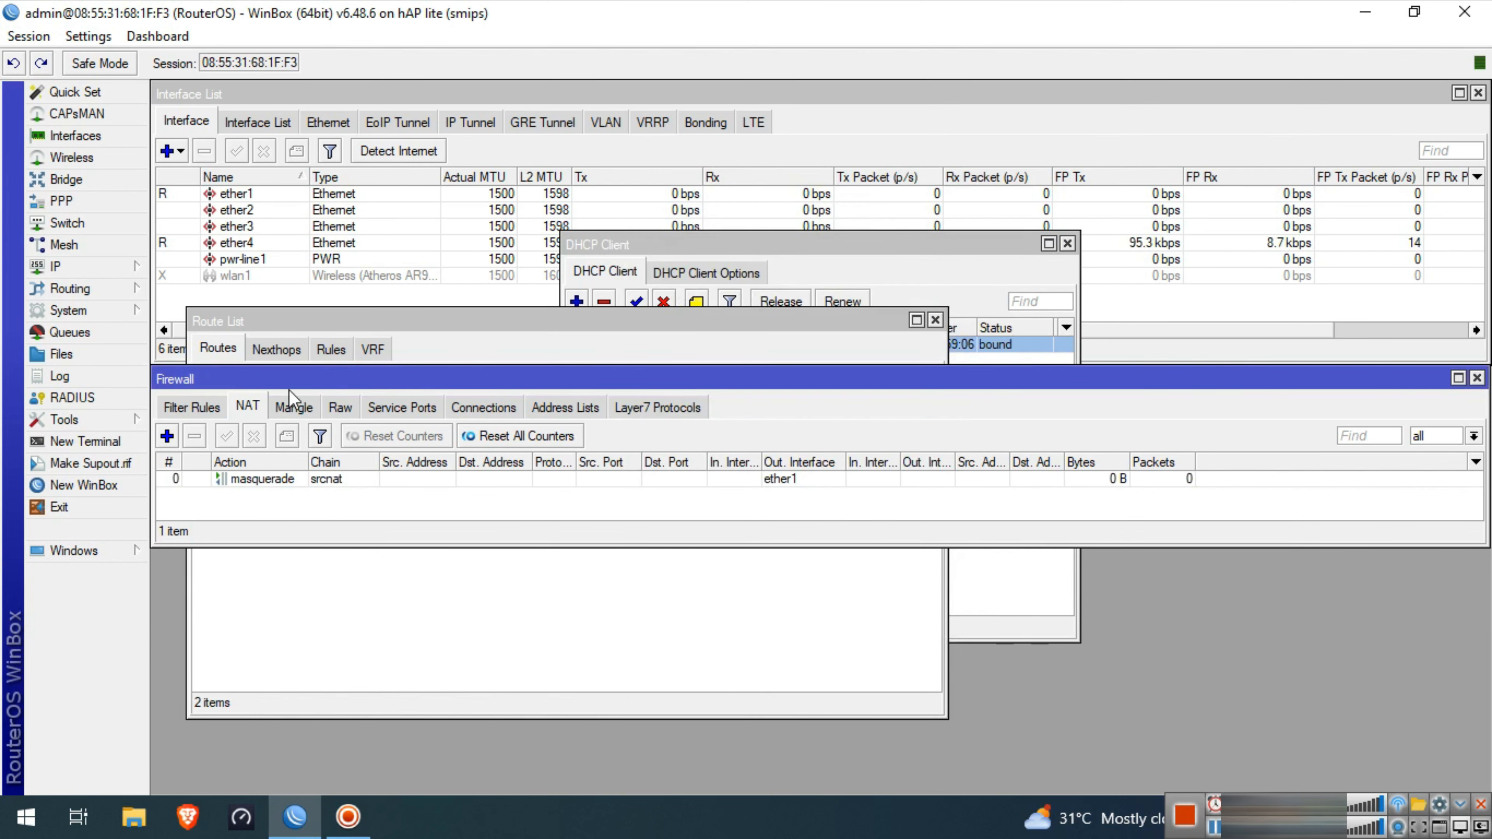
Run ping 8.8.8.8 in a new terminal and see replies at about 29 ms.
left_click(117, 441)
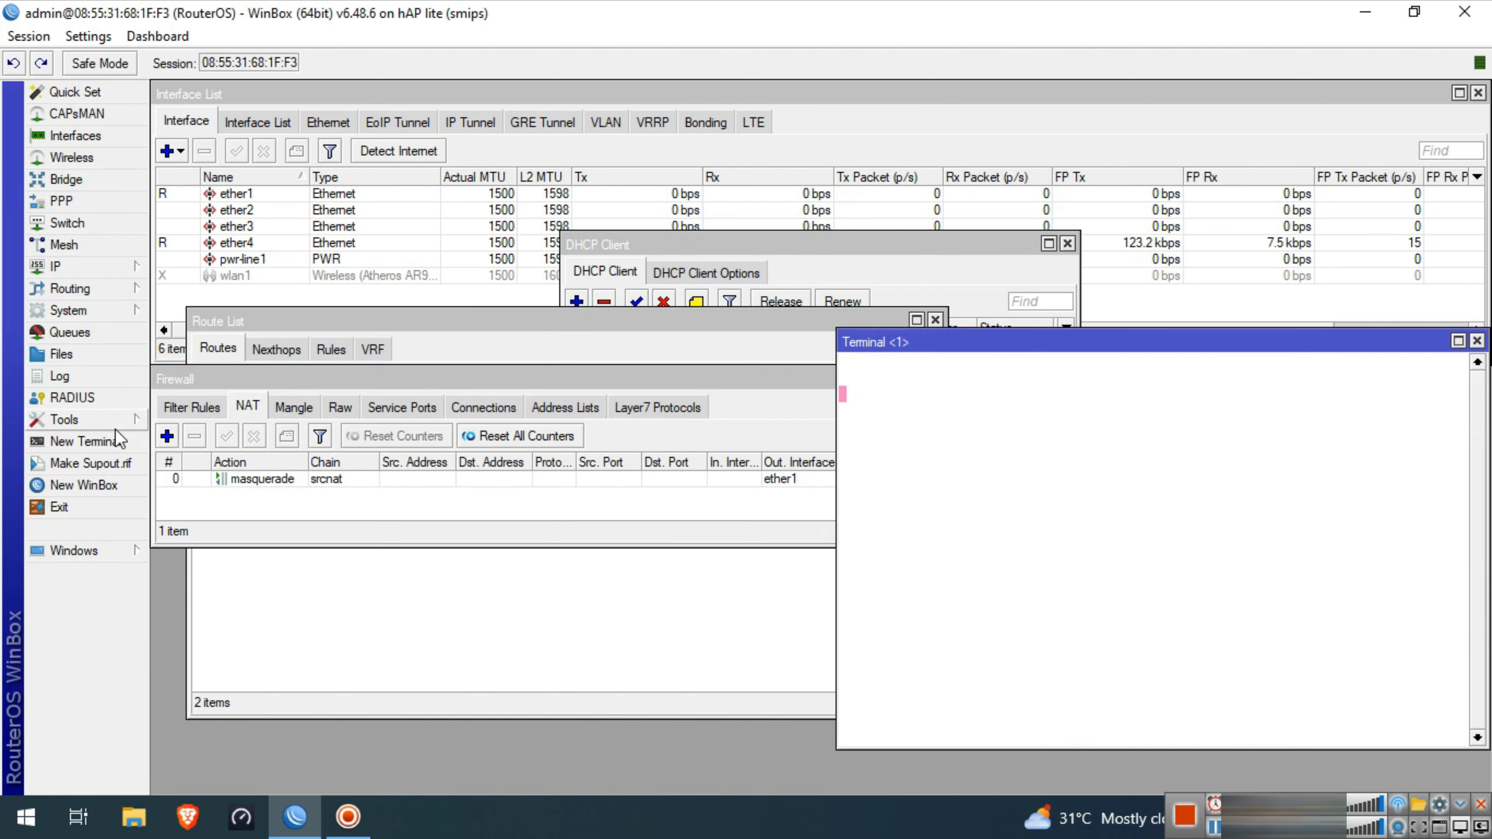
type("ping 8")
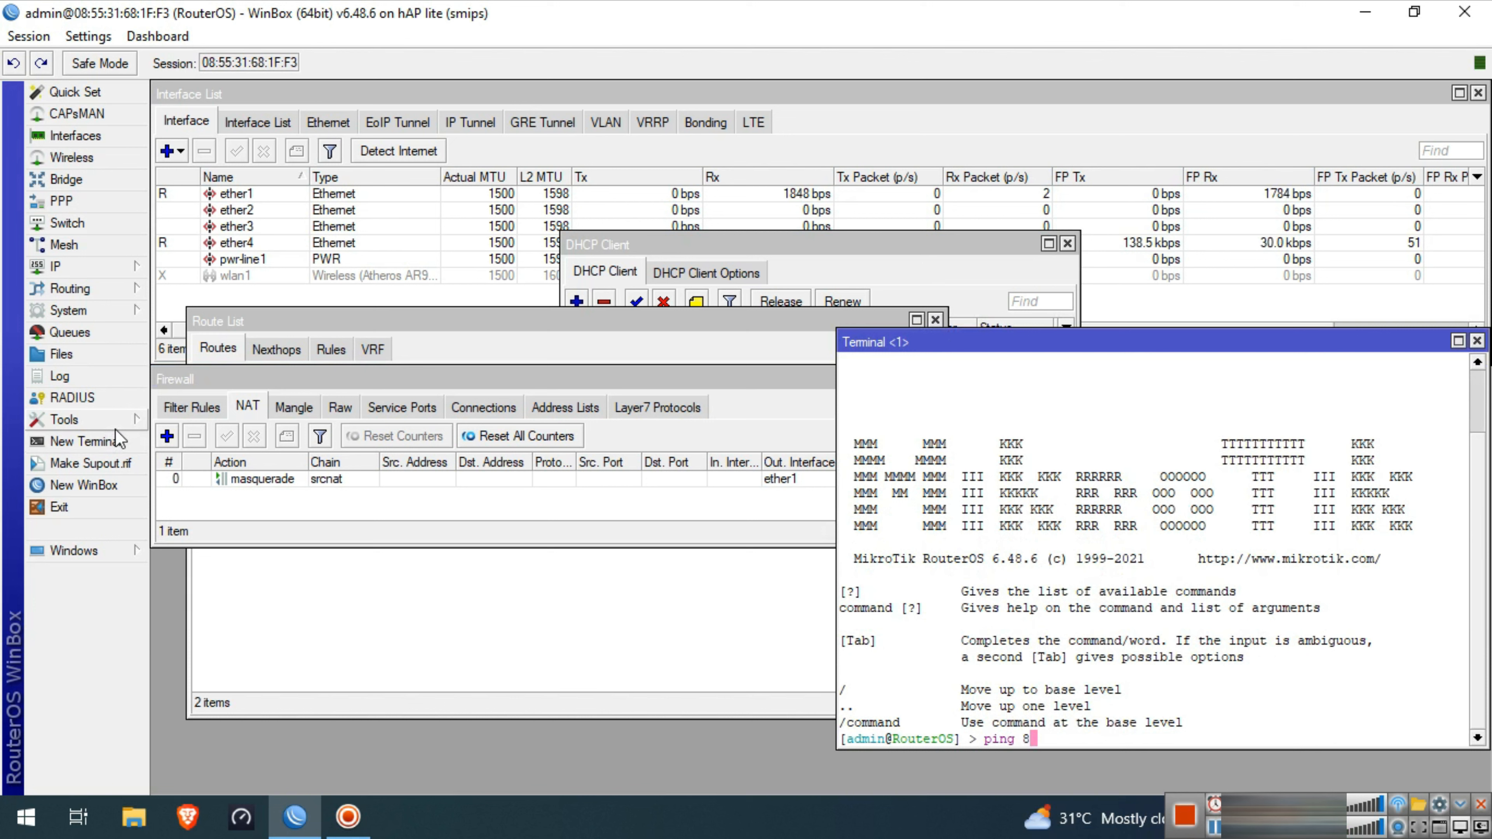
type(".8.8.8")
key("Return")
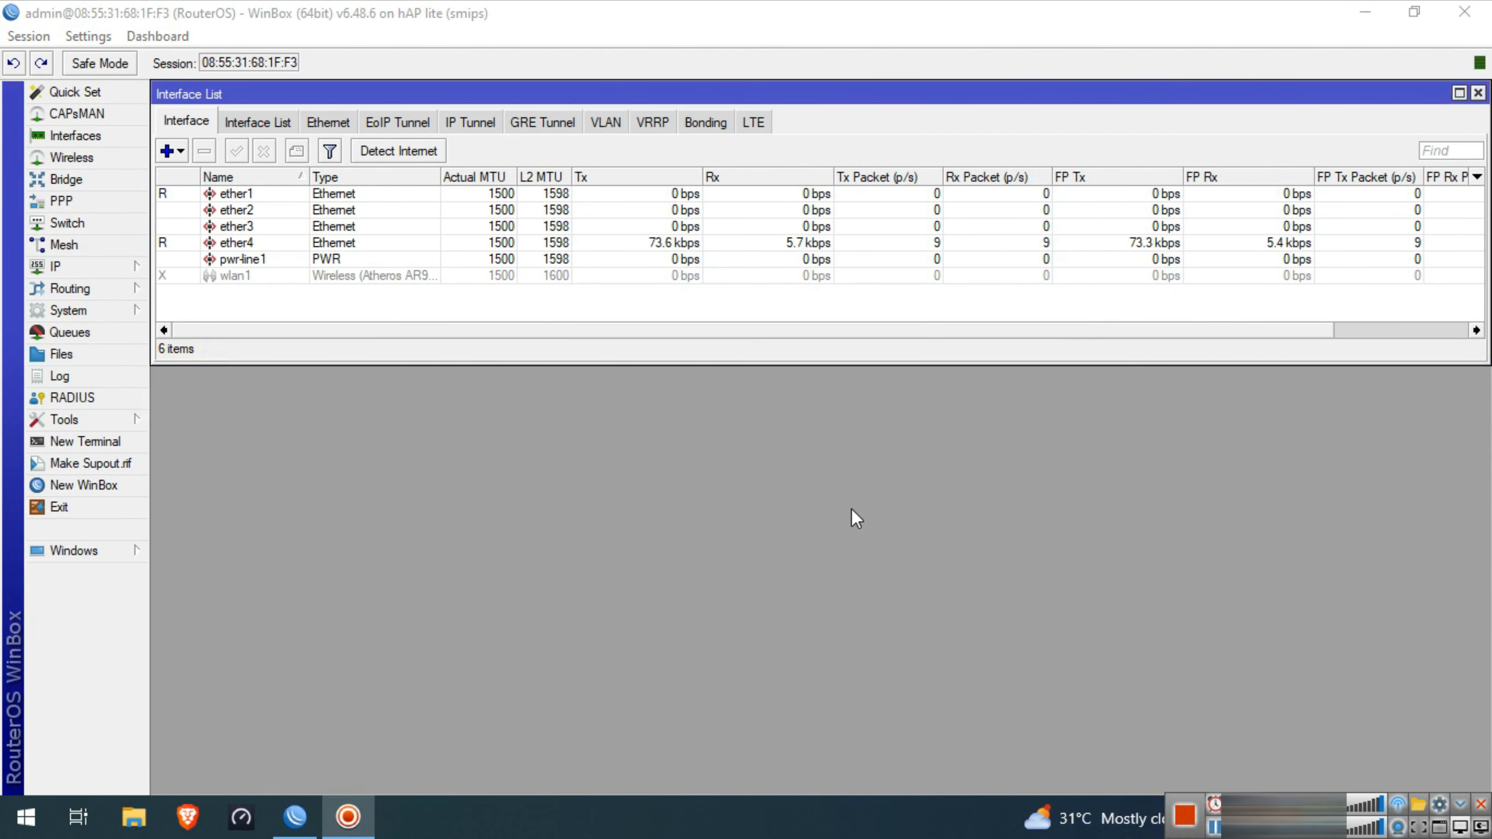
Add address 192.168.254.253/24 on ether1, applying so the 192.168.254.0 network fills in.
left_click(116, 268)
left_click(211, 313)
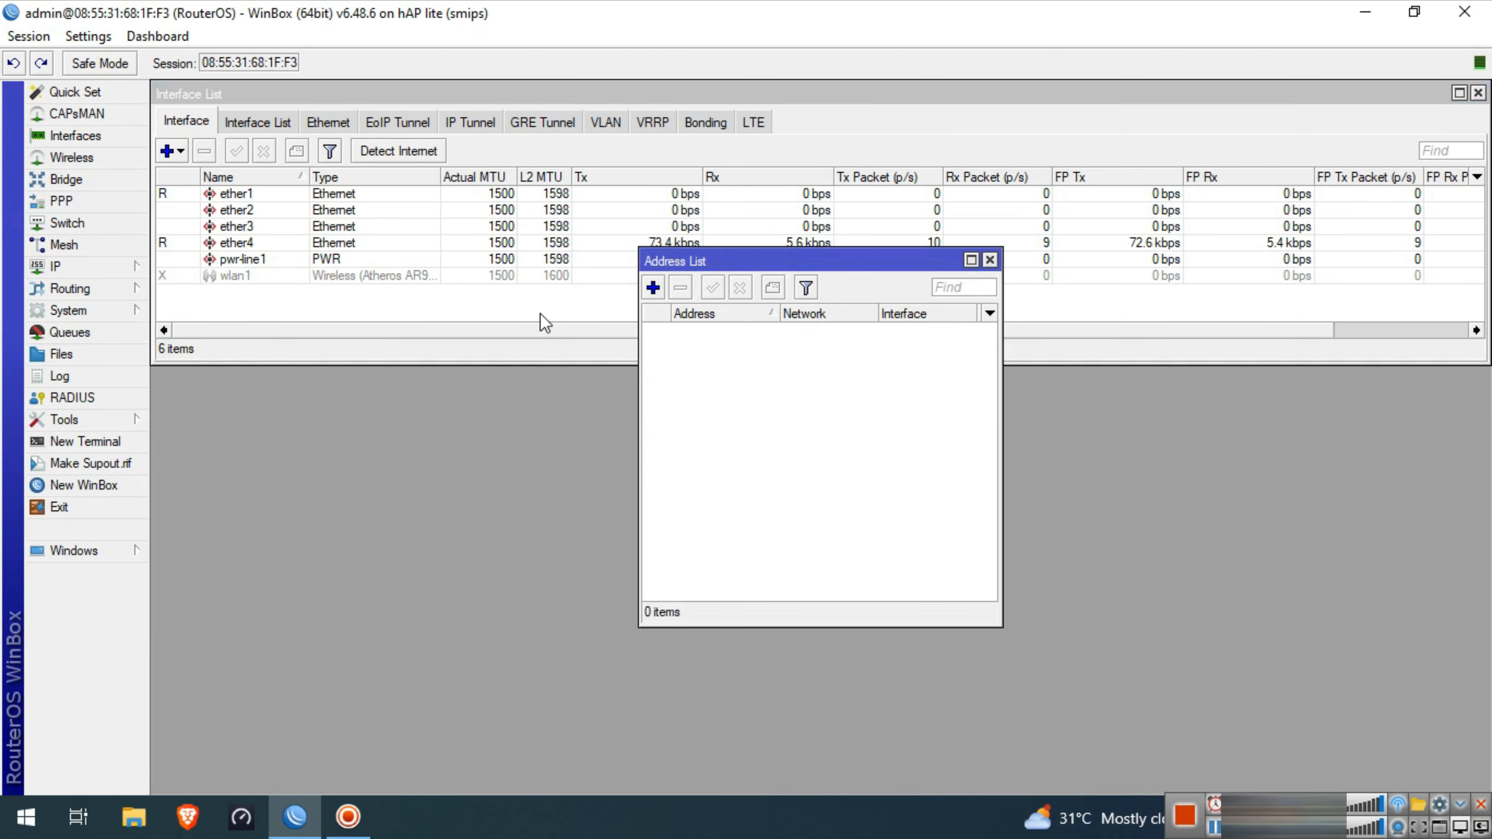
left_click(655, 287)
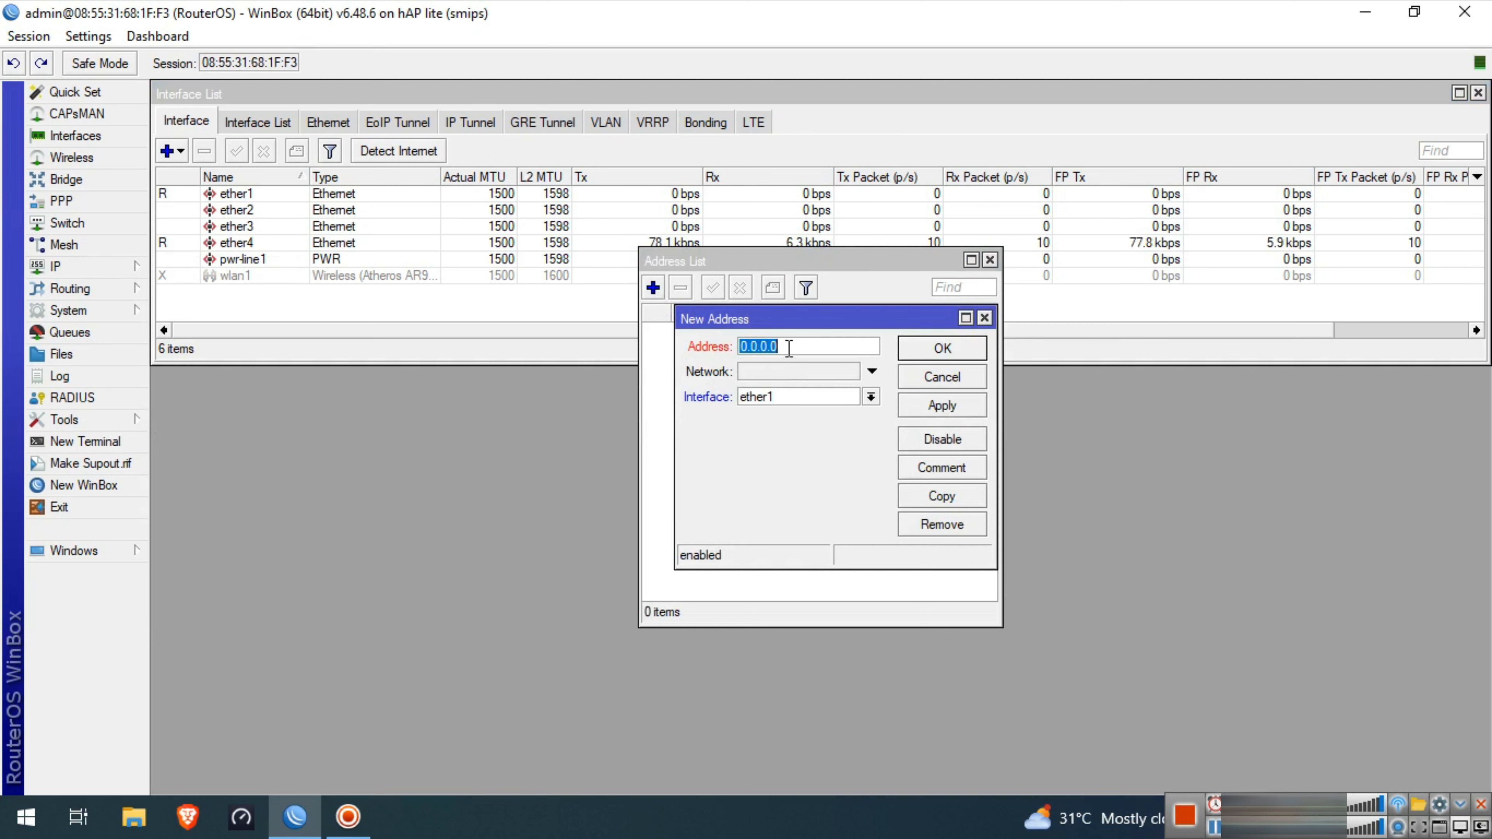
type("192.1")
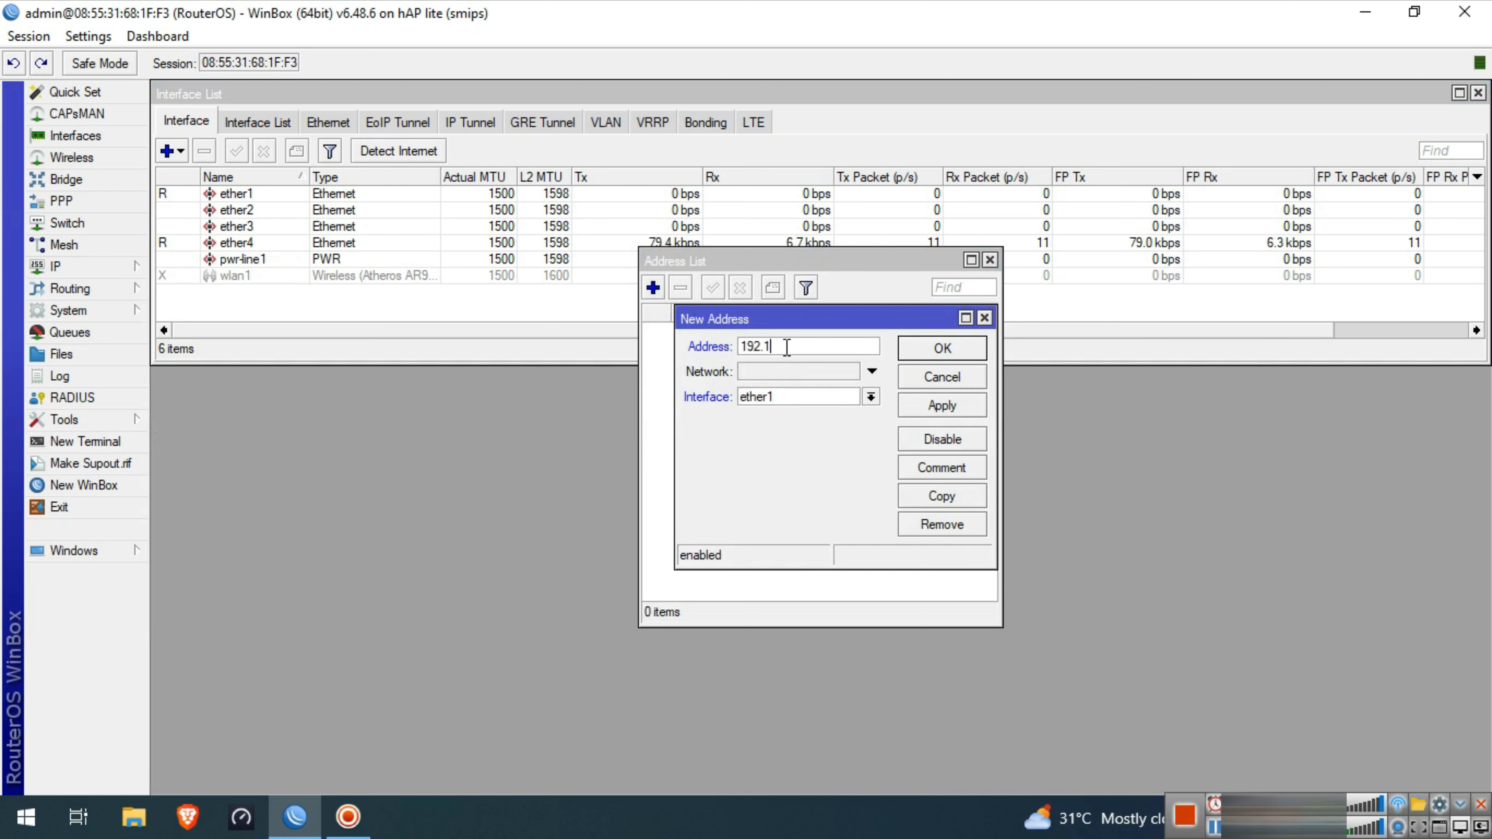
type("68.254.2")
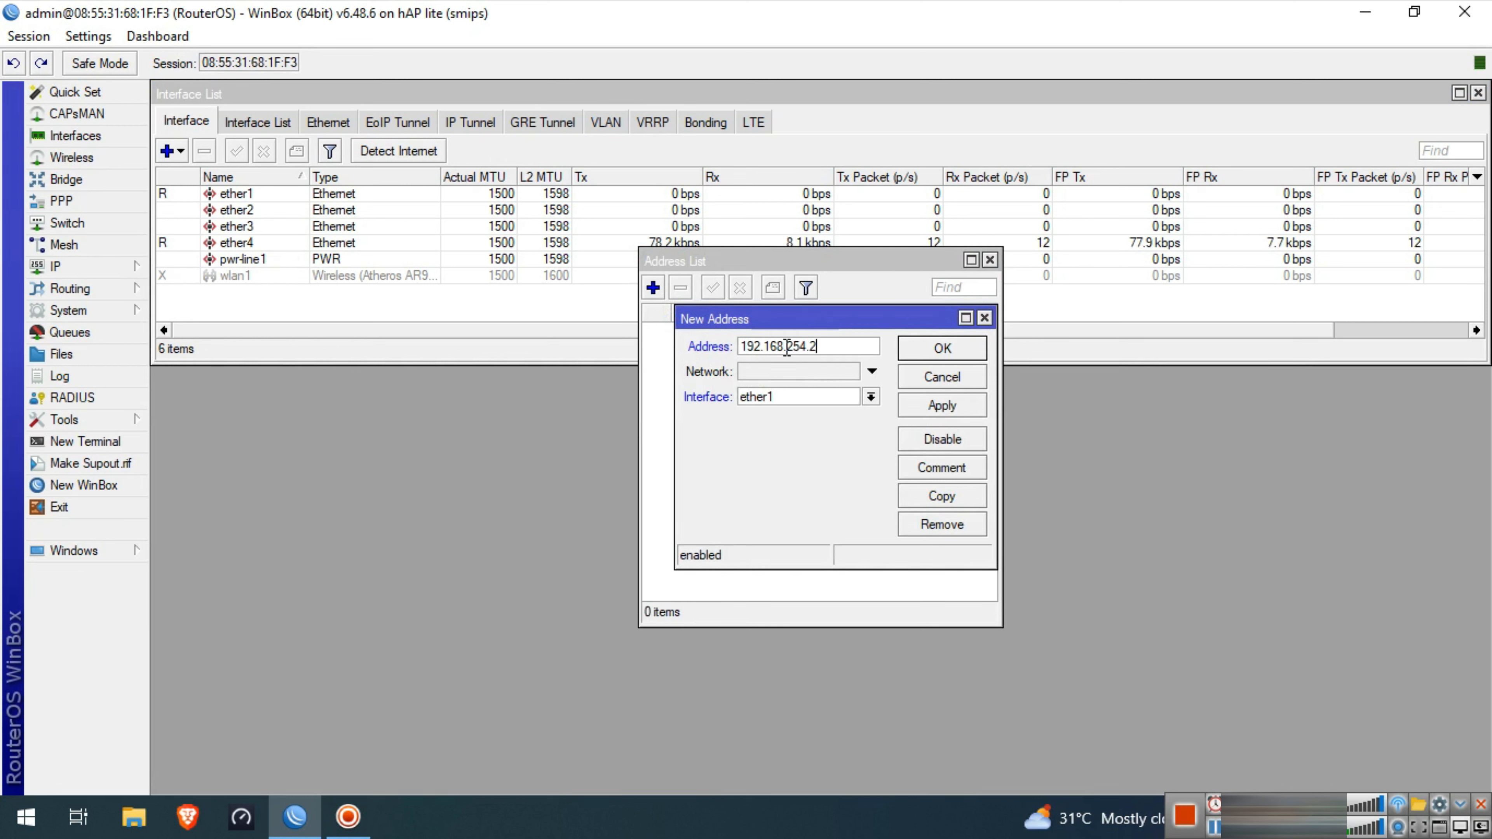
type("543/")
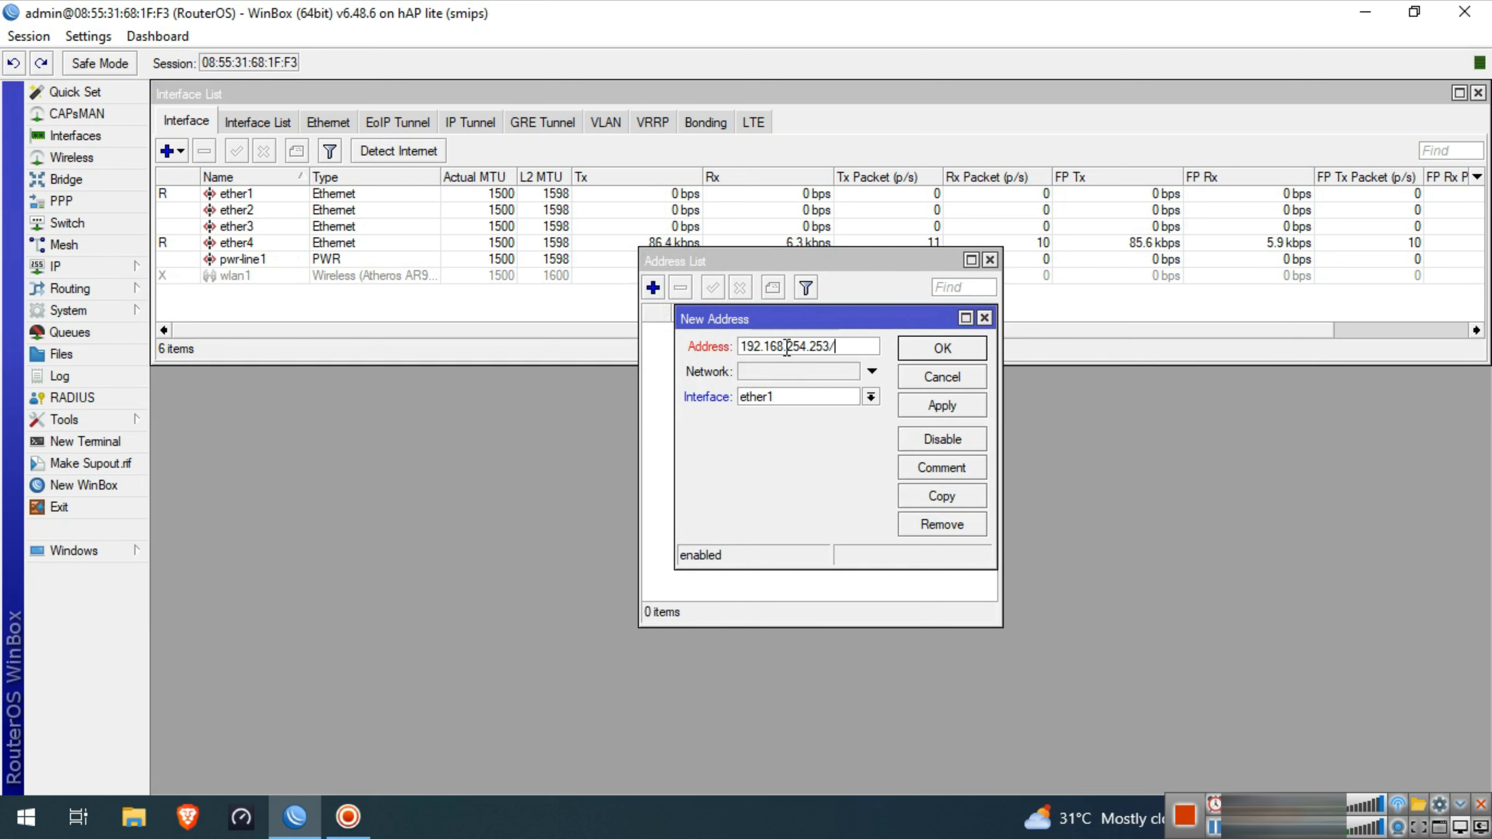
type("24")
left_click(954, 406)
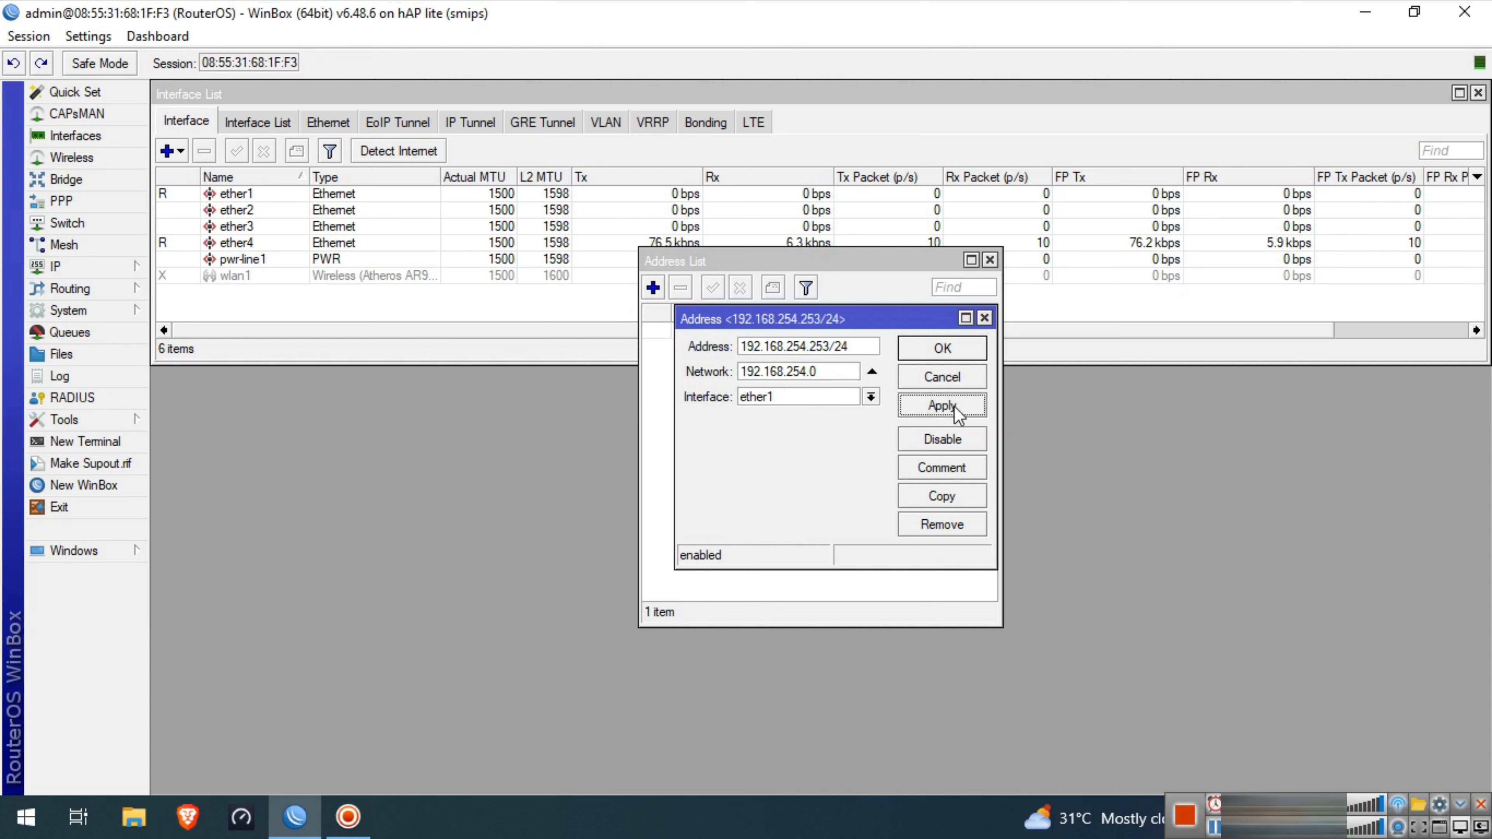
left_click(964, 348)
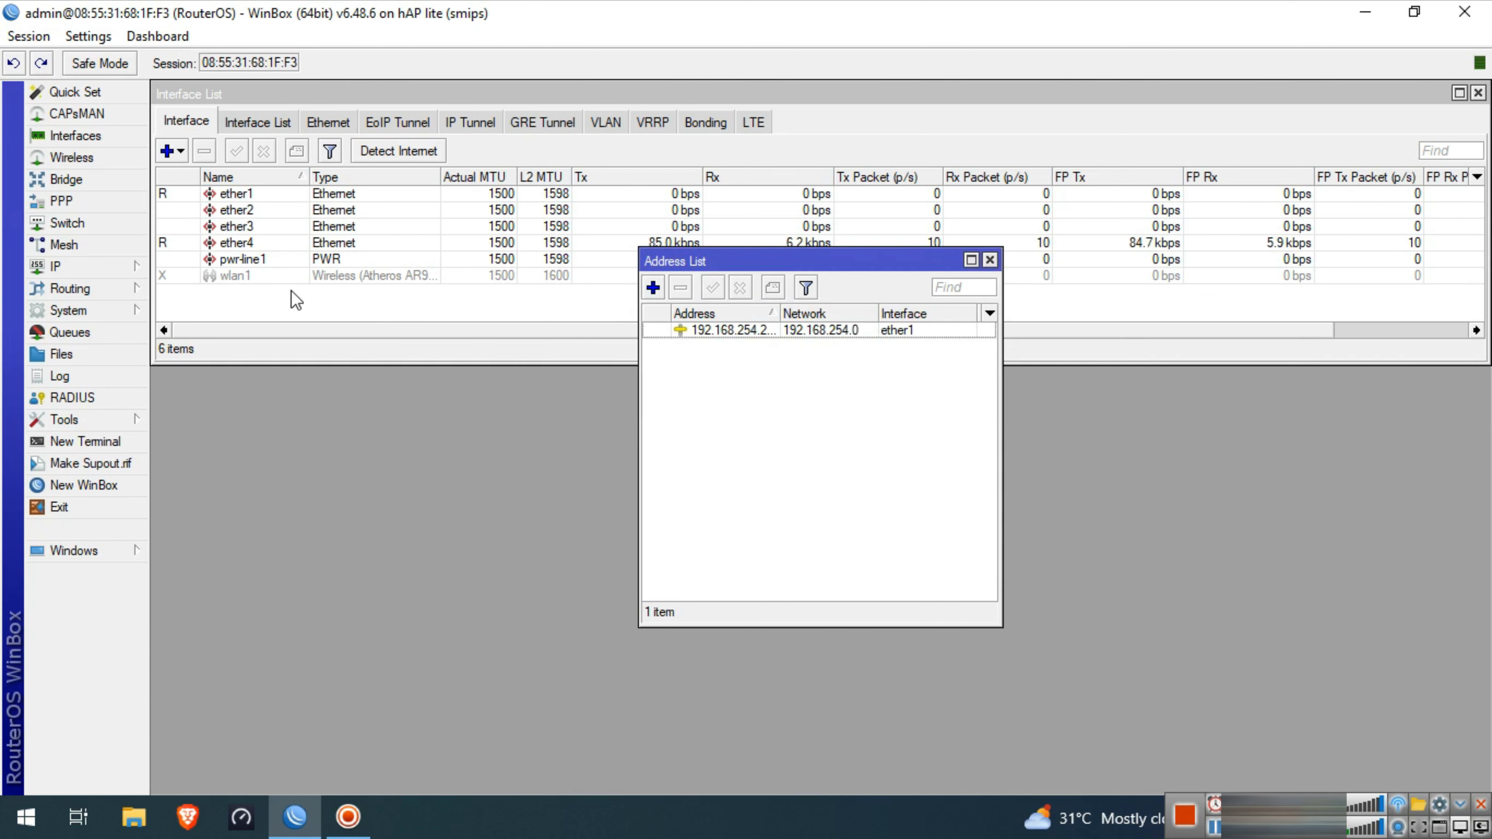
Add route 0.0.0.0/0 with gateway 192.168.254.254 and Check Gateway set to ping.
left_click(82, 271)
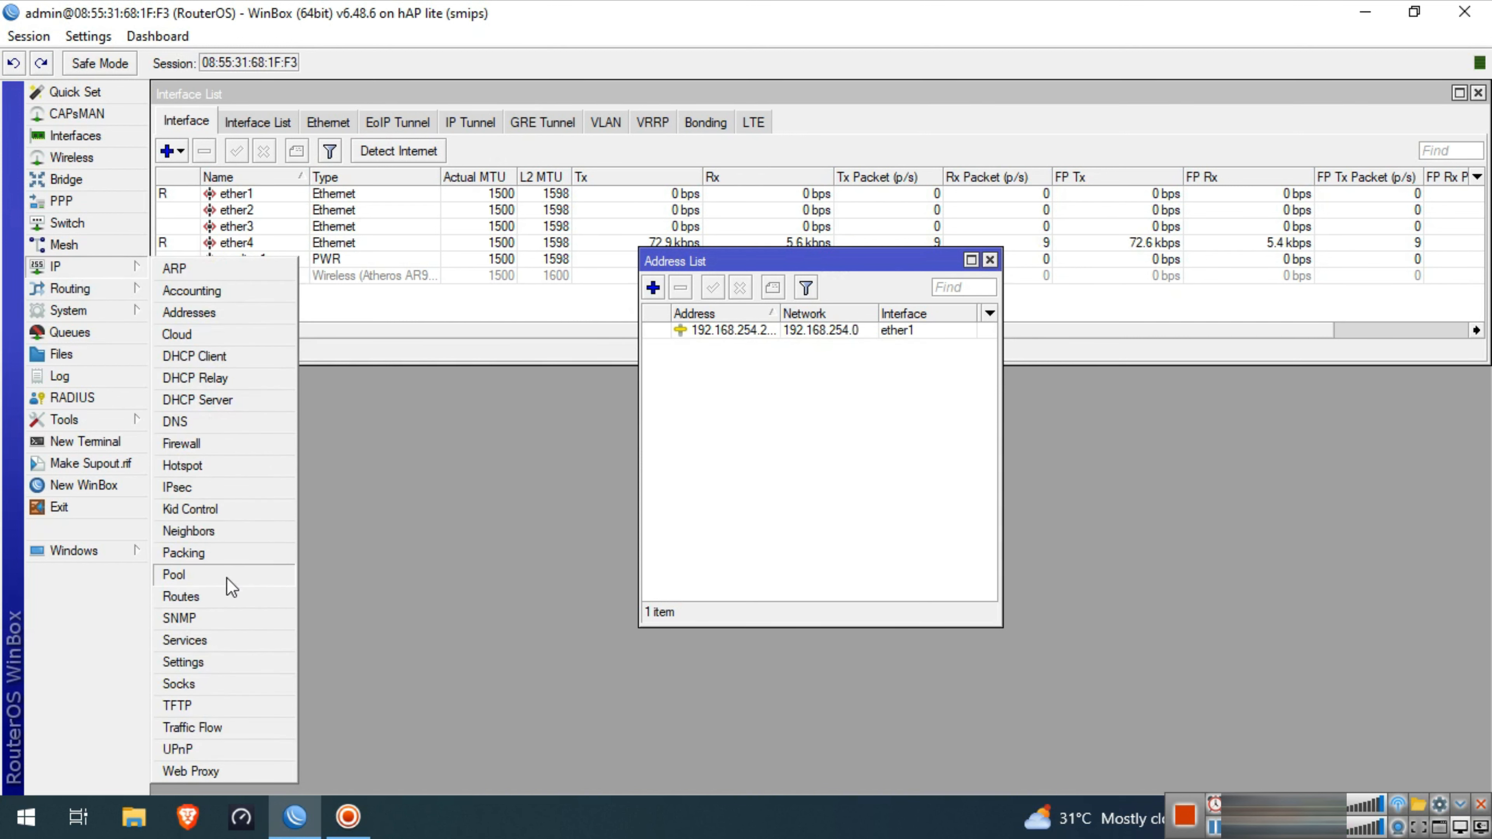
left_click(181, 596)
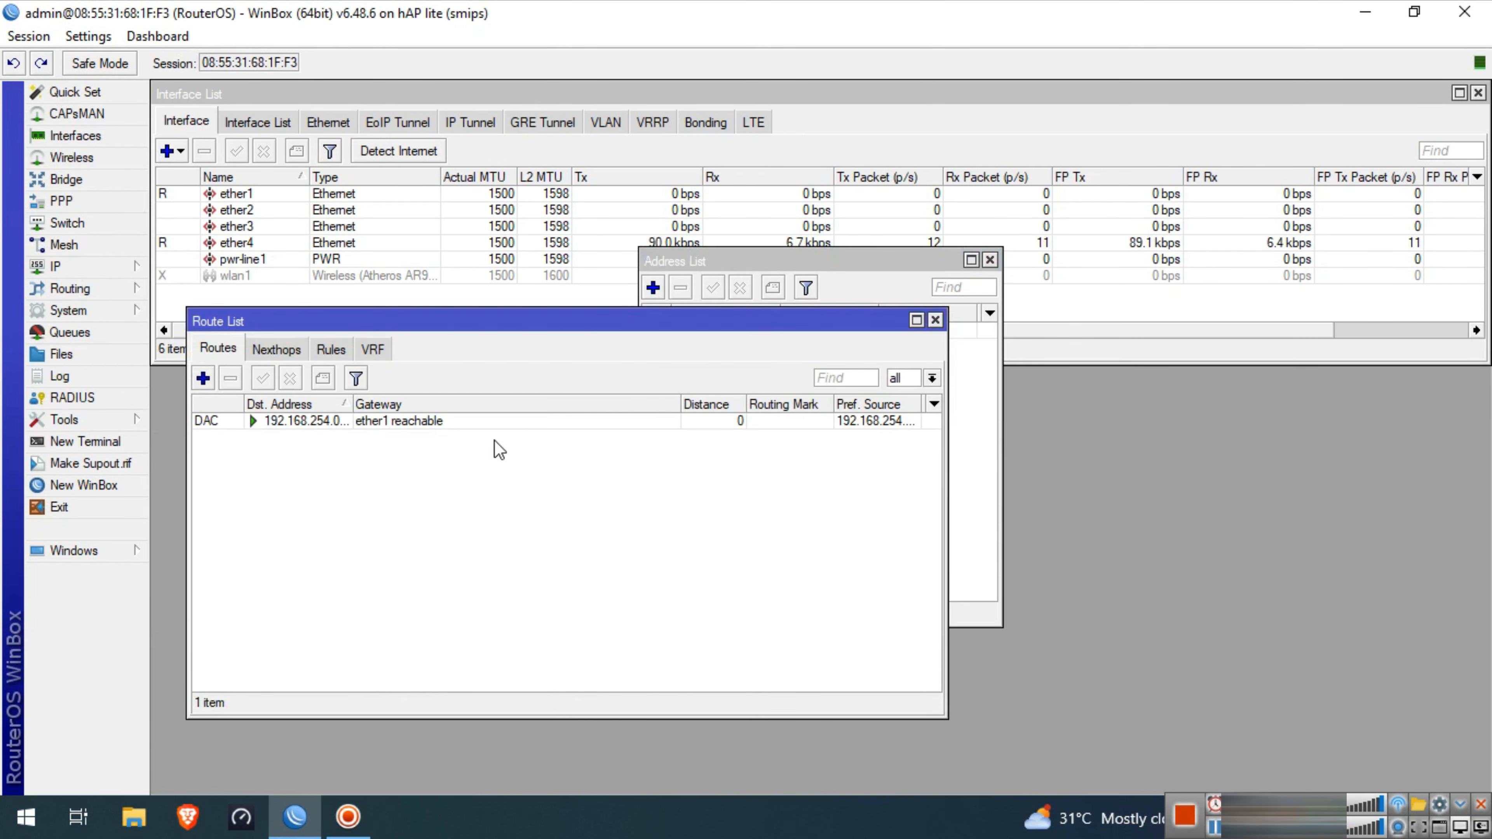
left_click(213, 381)
left_click(855, 355)
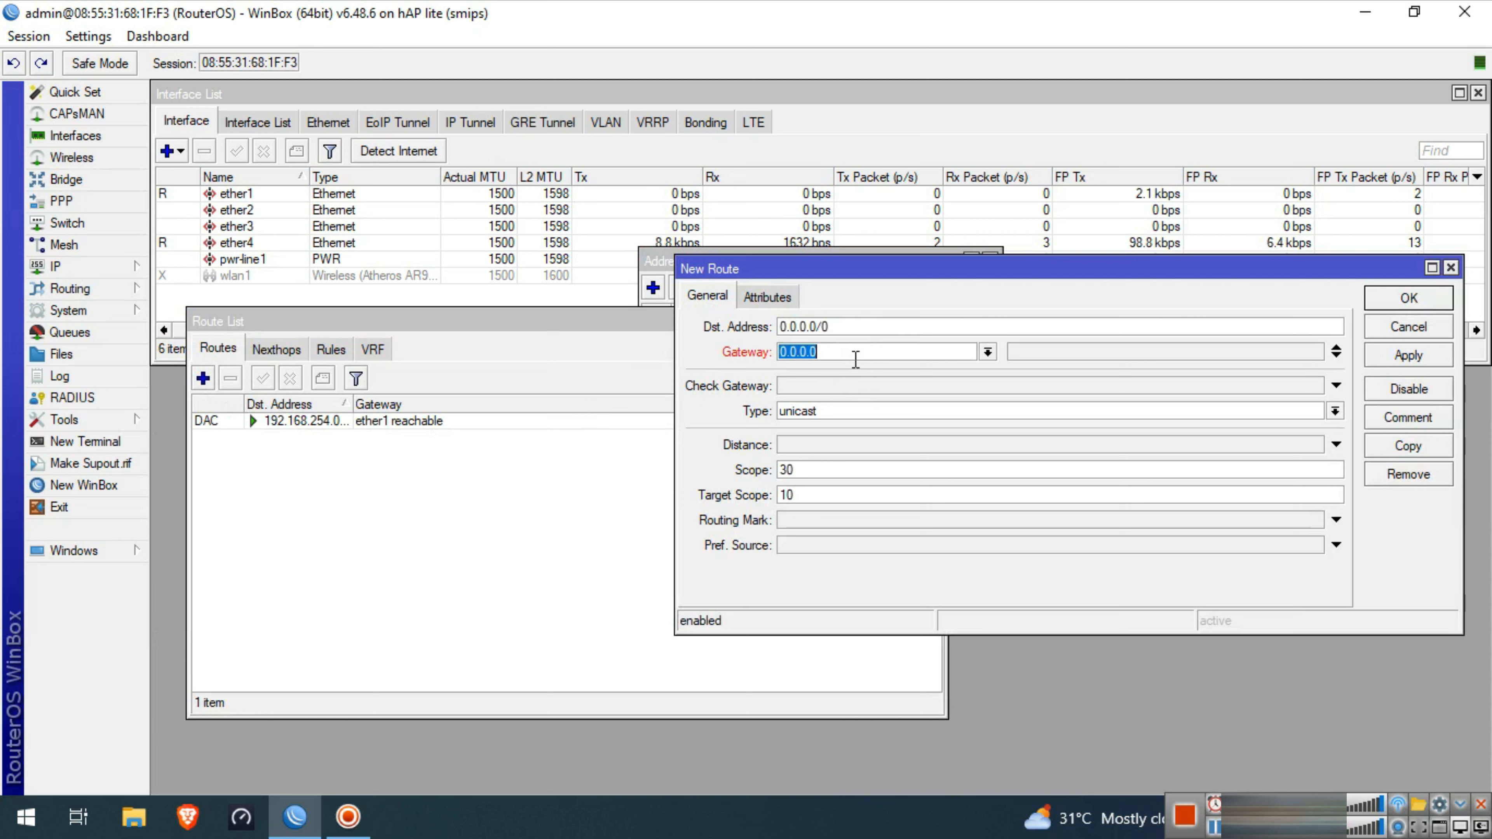
type("192.168")
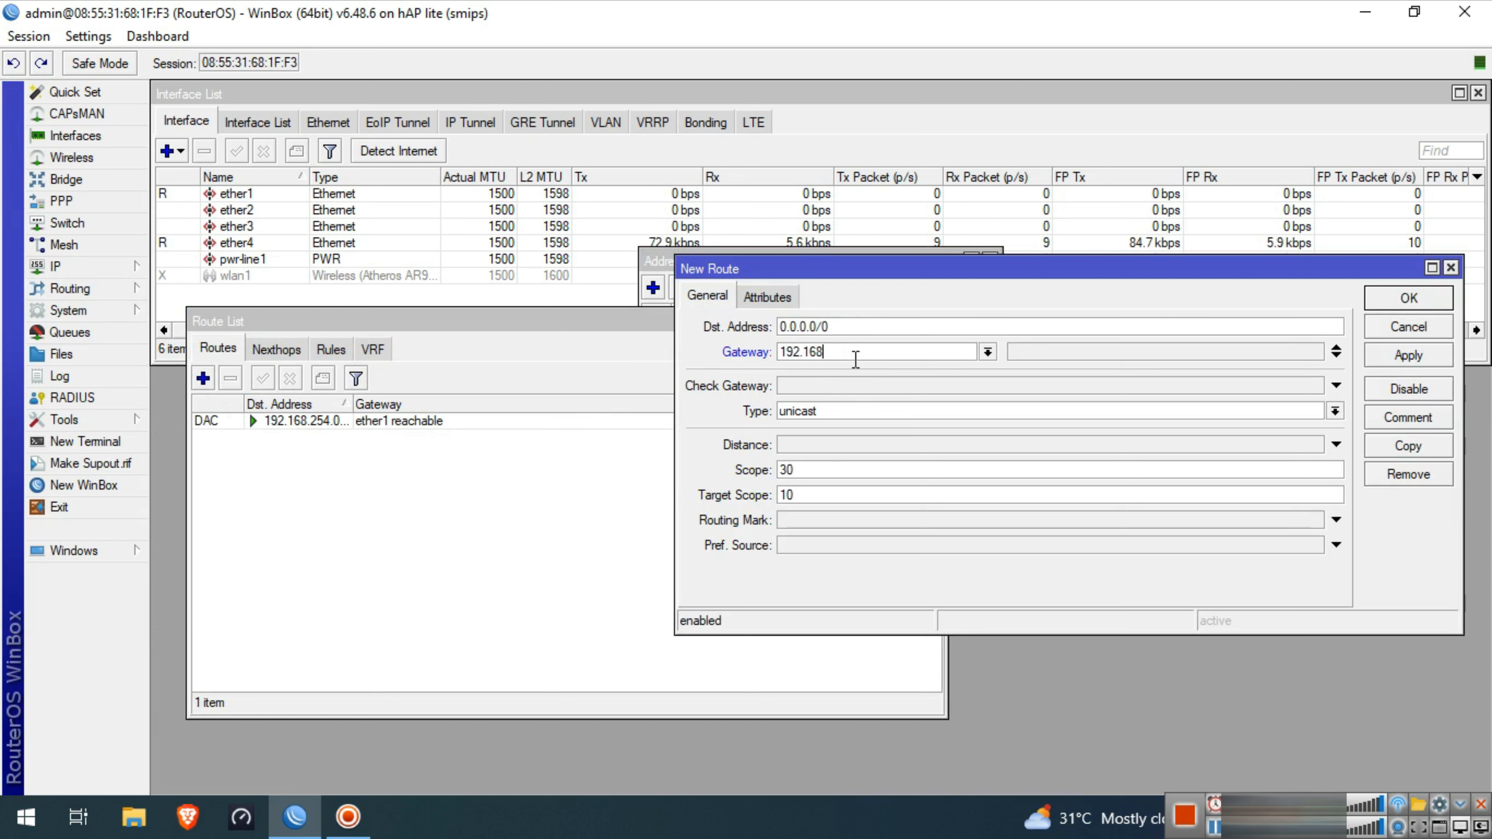
type(".254.254")
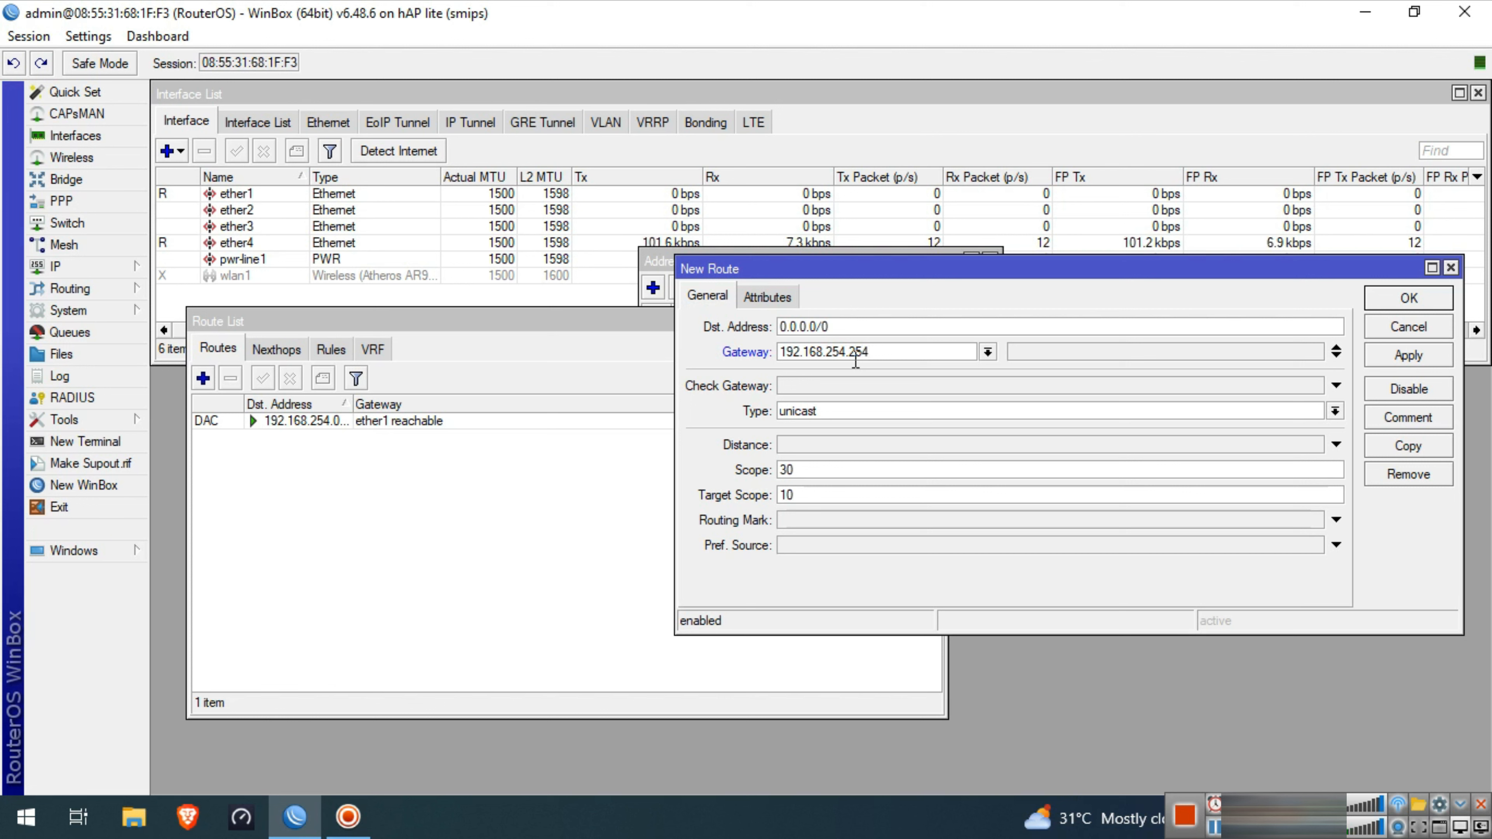
left_click(875, 386)
left_click(883, 405)
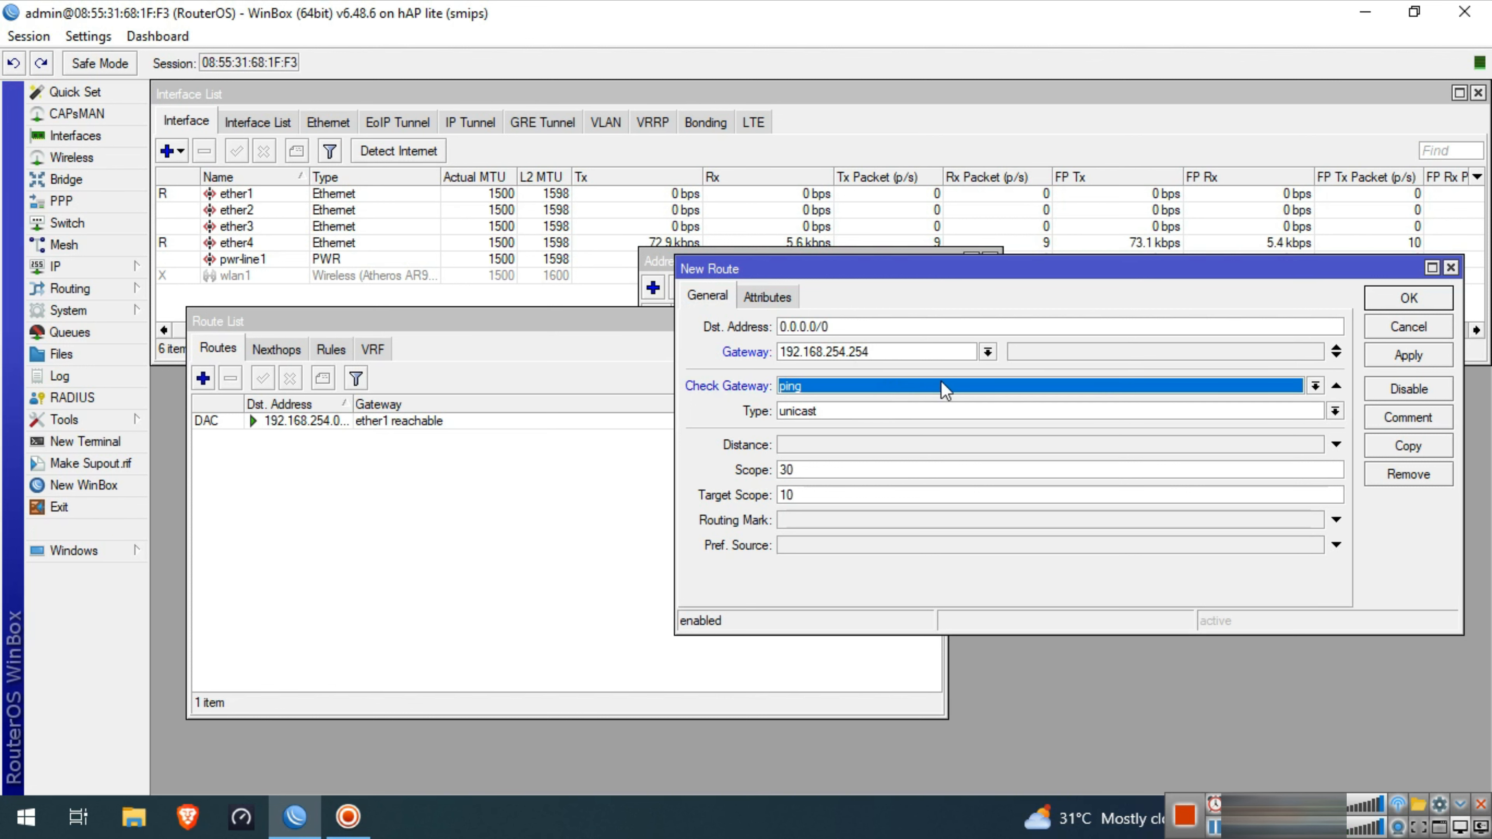
left_click(1409, 299)
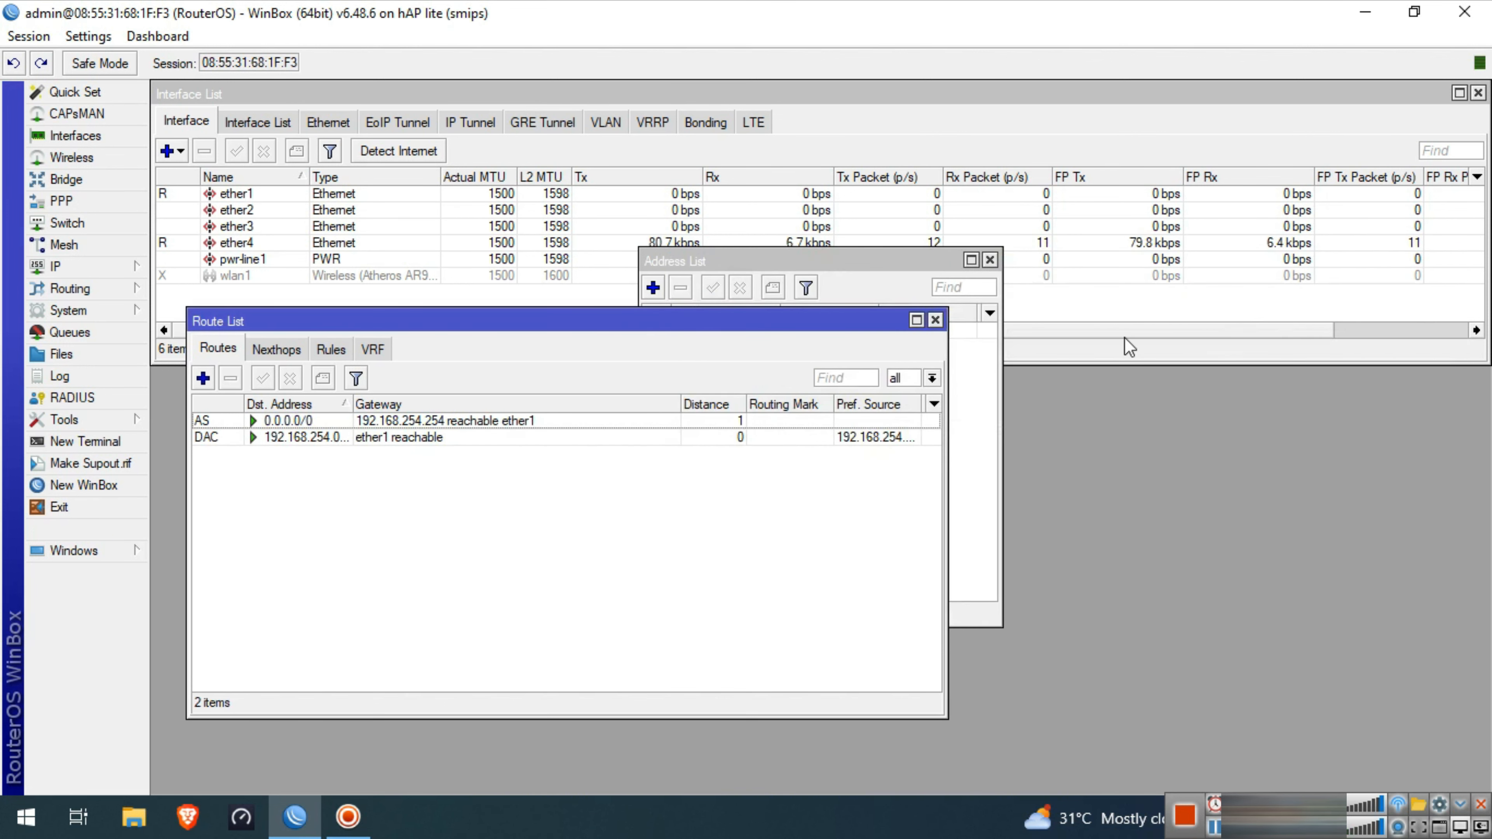
left_click(72, 269)
Create a srcnat NAT rule matching Out. Interface ether1 with action masquerade.
left_click(219, 442)
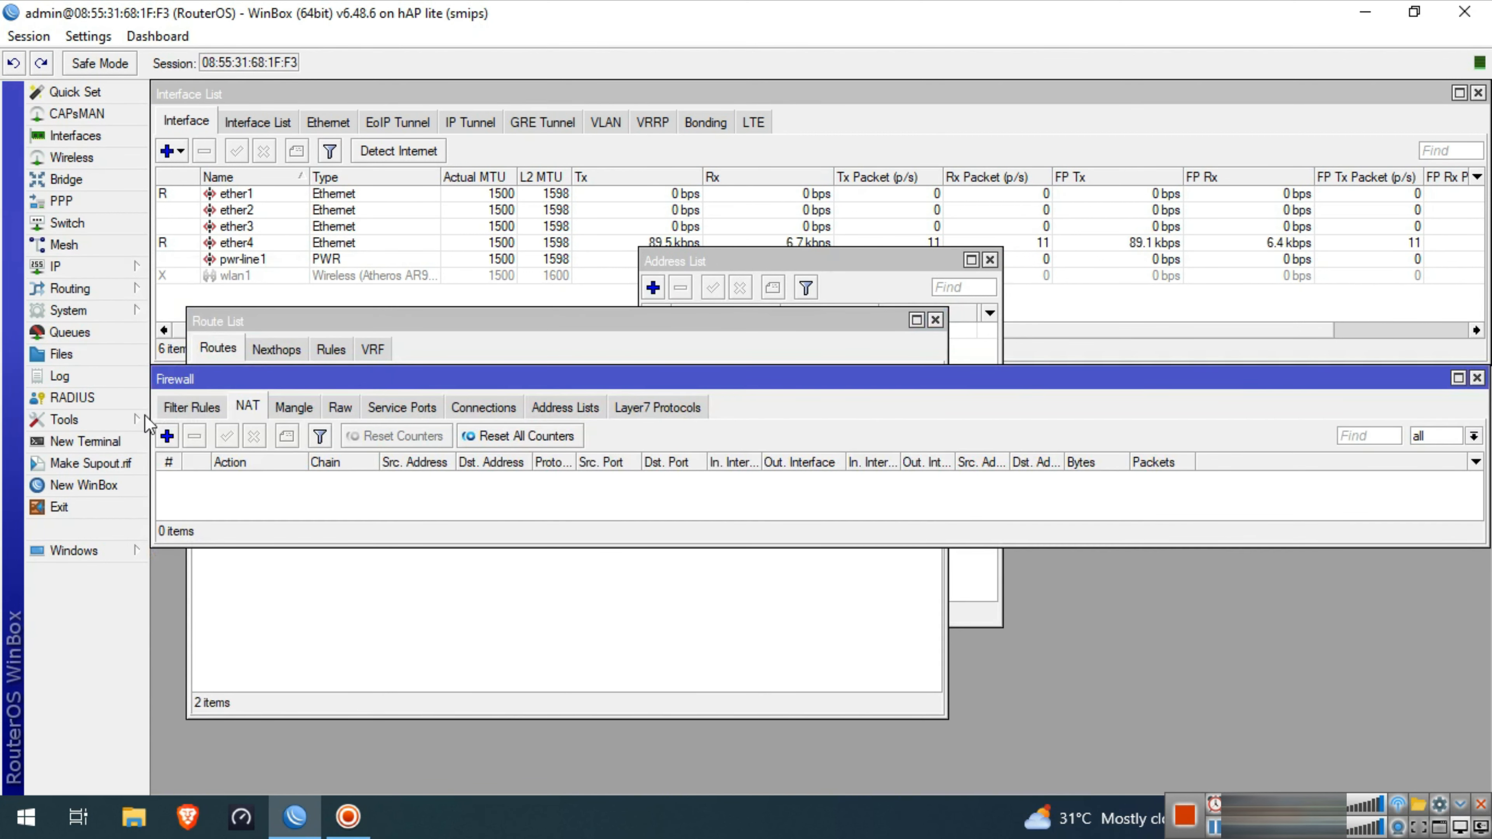
left_click(166, 436)
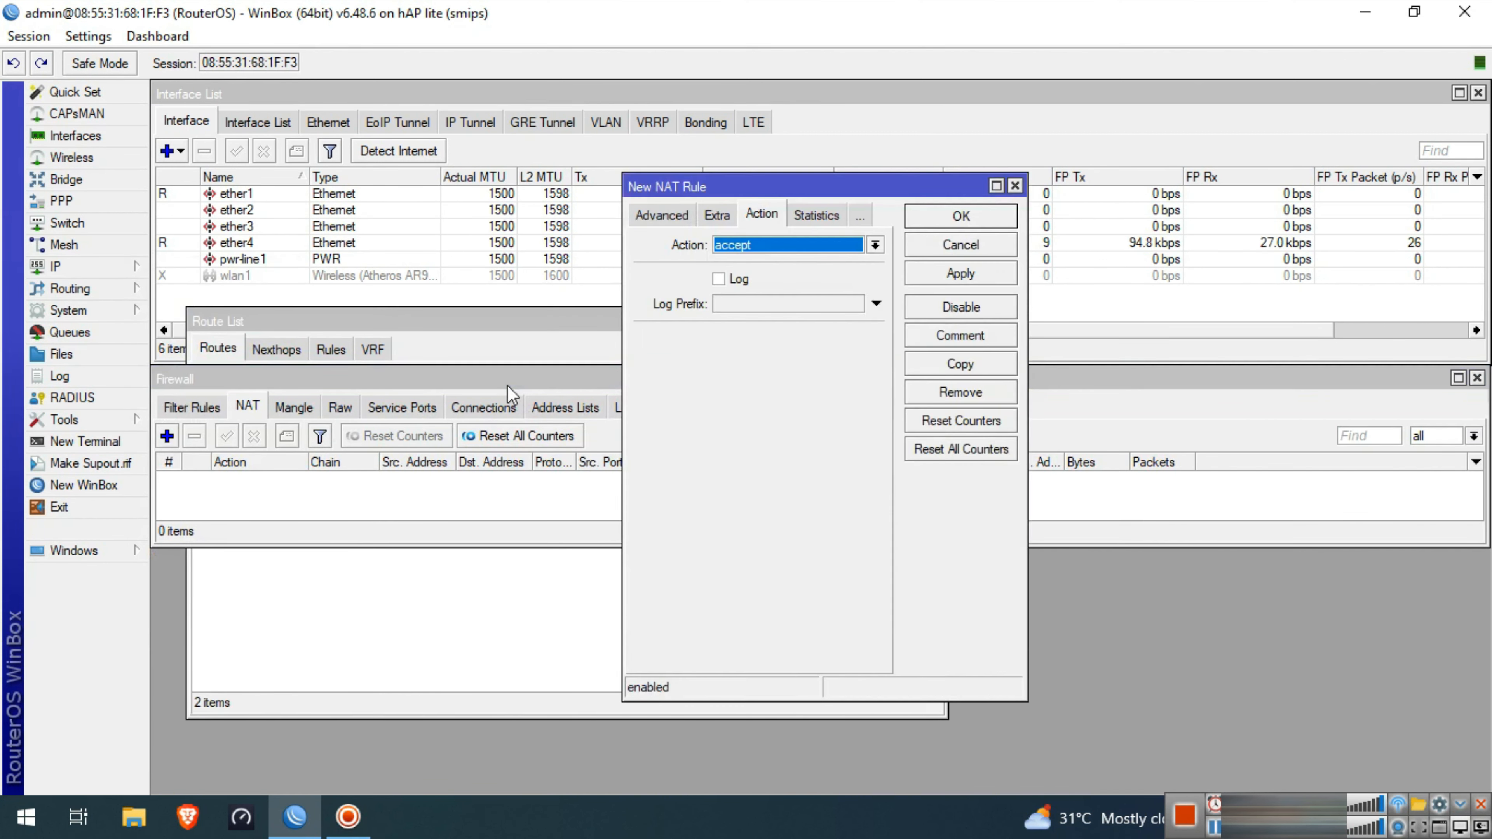
left_click(662, 217)
left_click(657, 213)
left_click(796, 455)
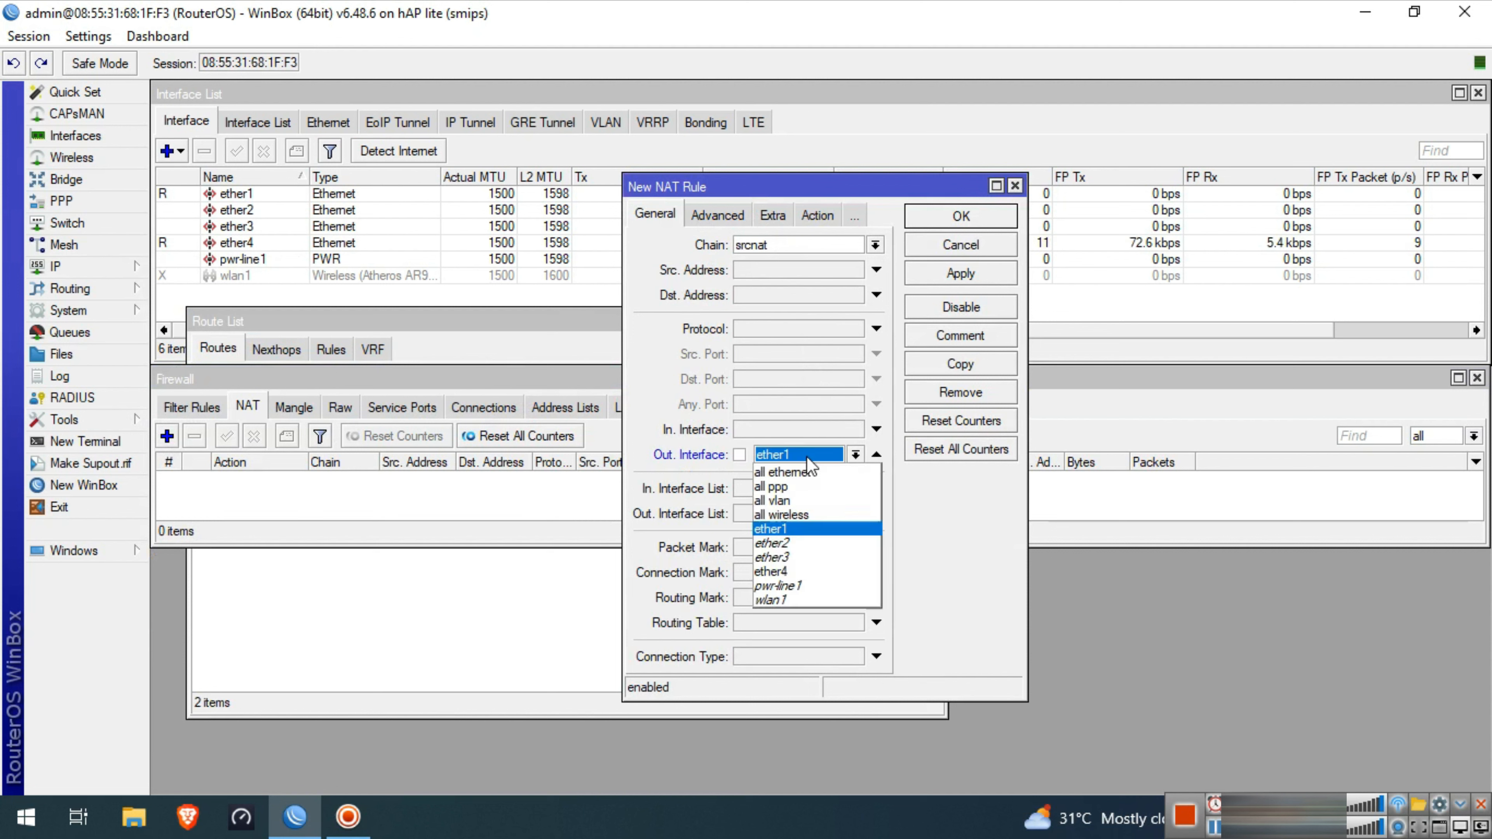
left_click(803, 532)
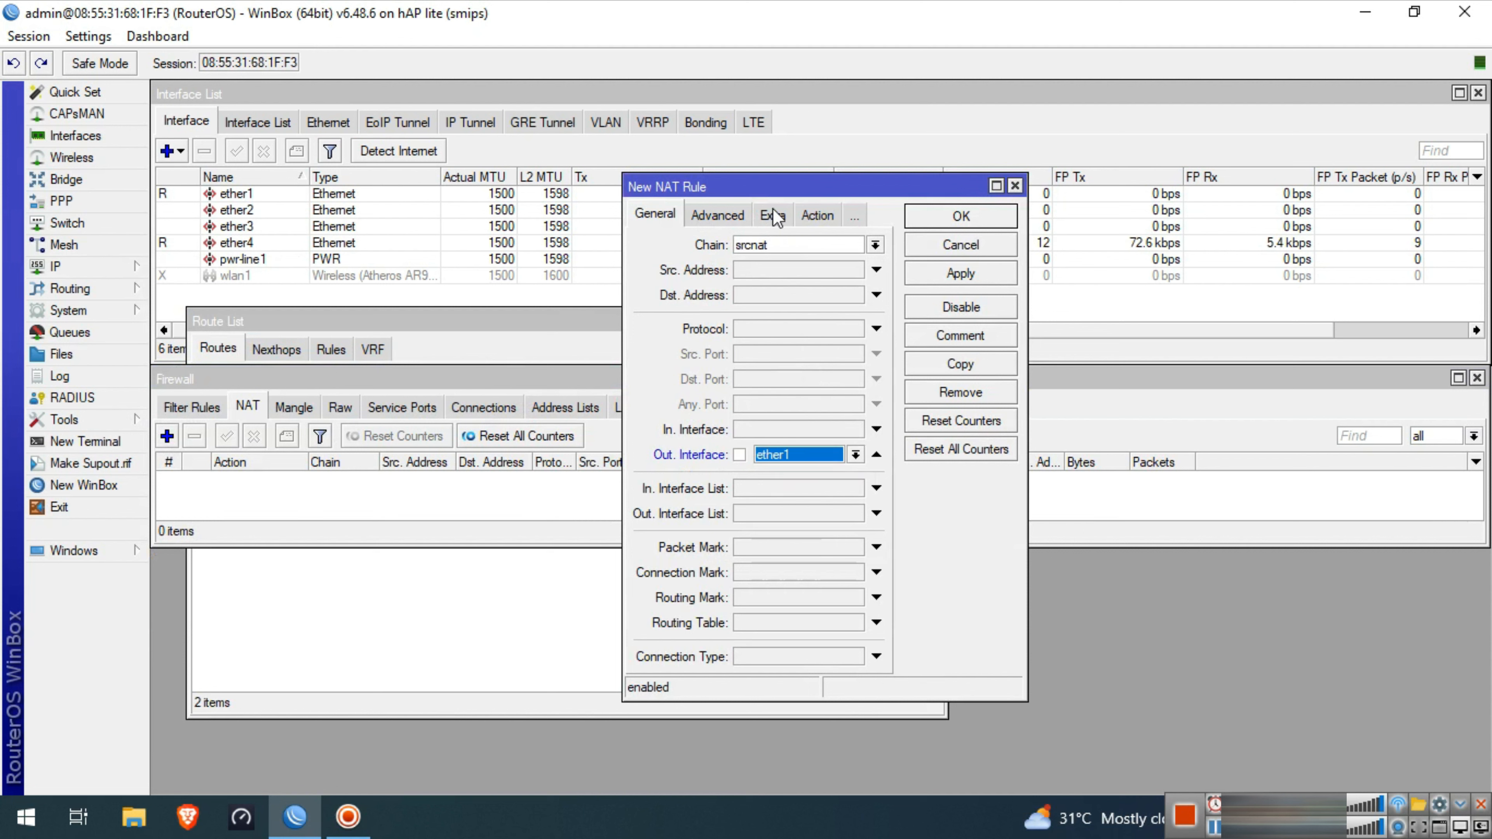
left_click(817, 215)
left_click(816, 244)
left_click(825, 347)
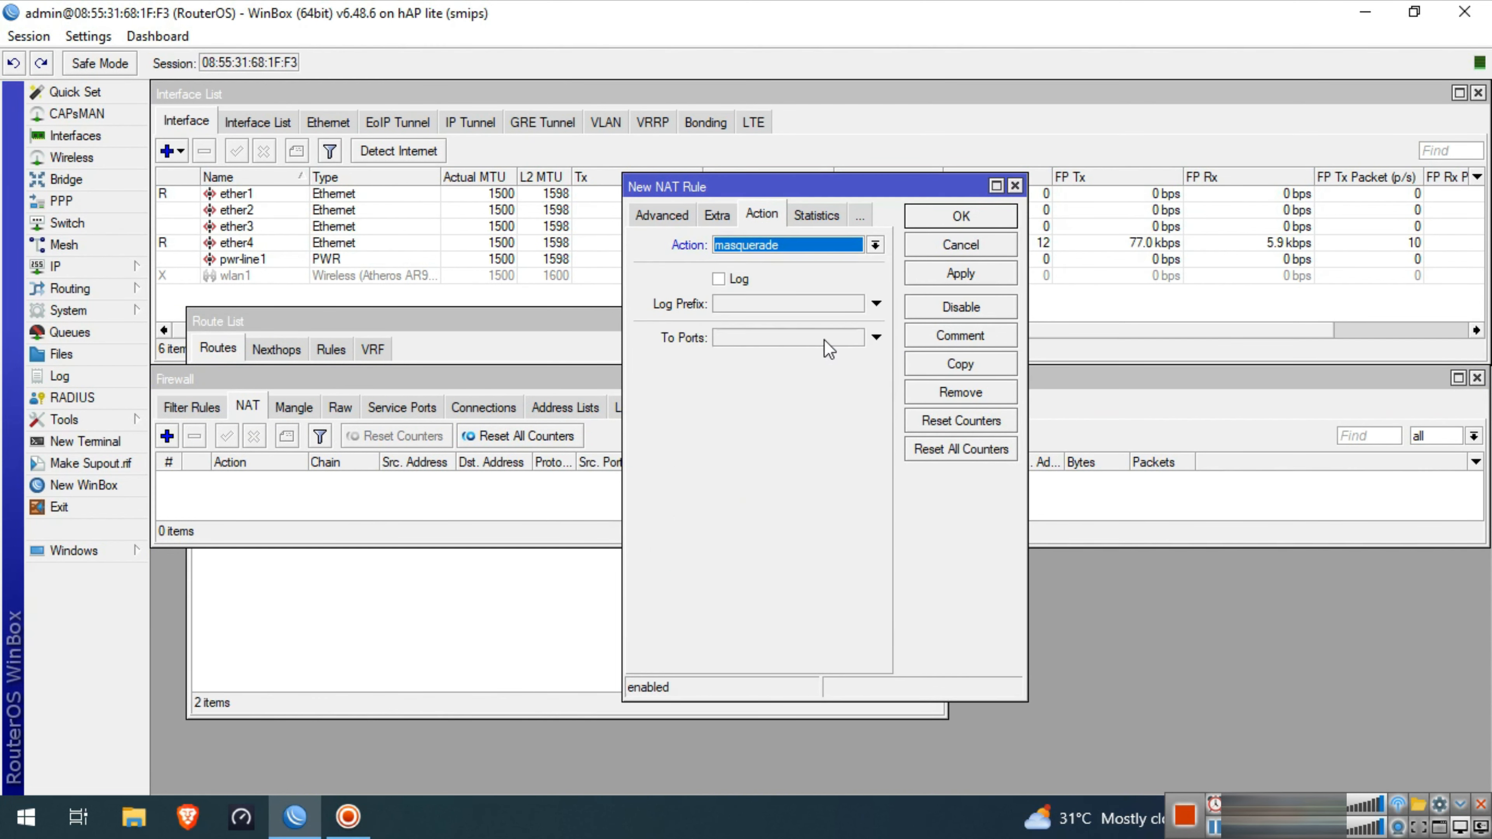
left_click(966, 219)
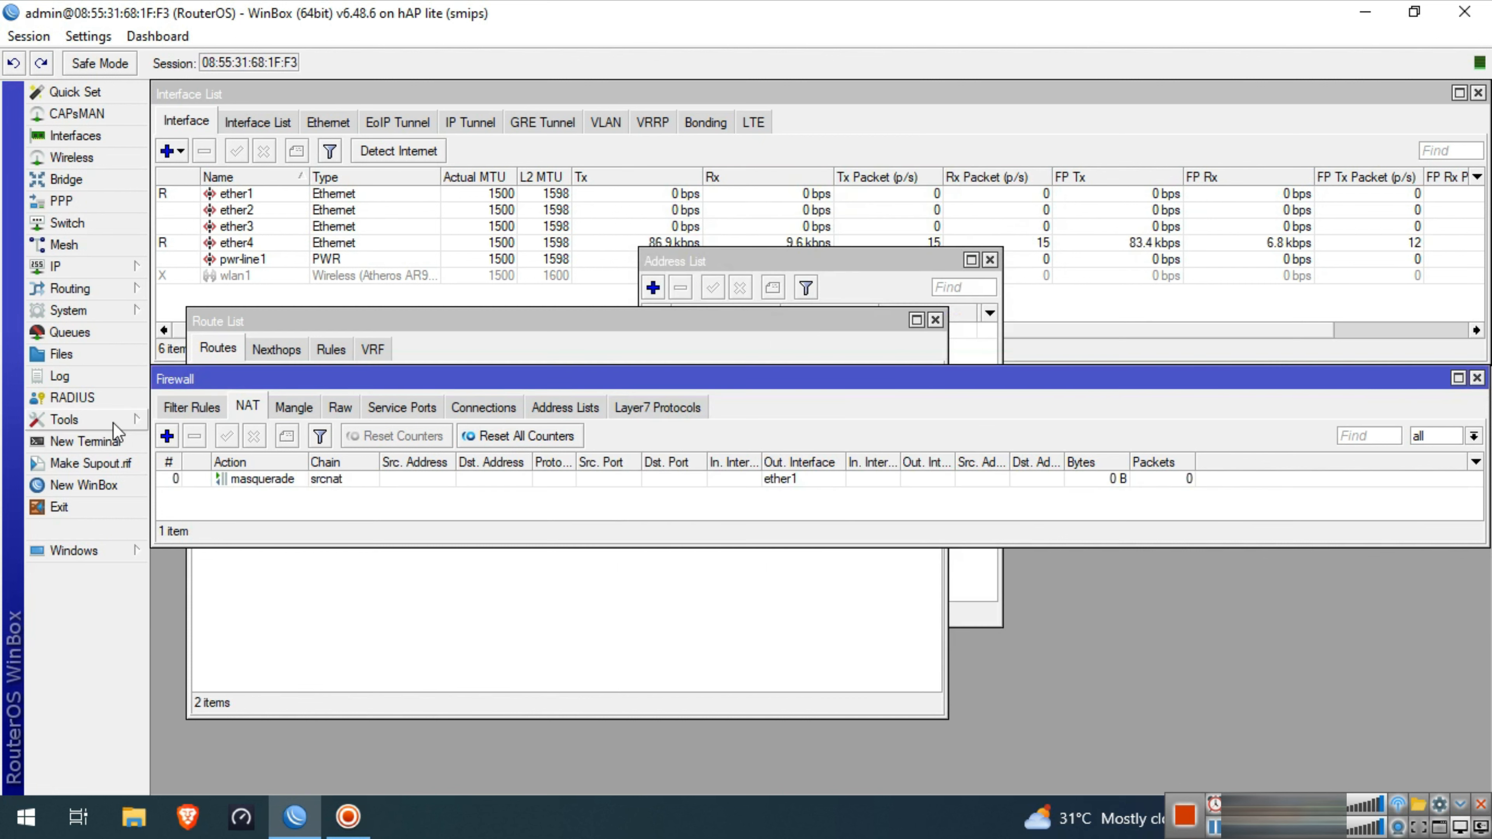
Run ping 8.8.8.8 in a new terminal and confirm 29 ms replies.
left_click(90, 443)
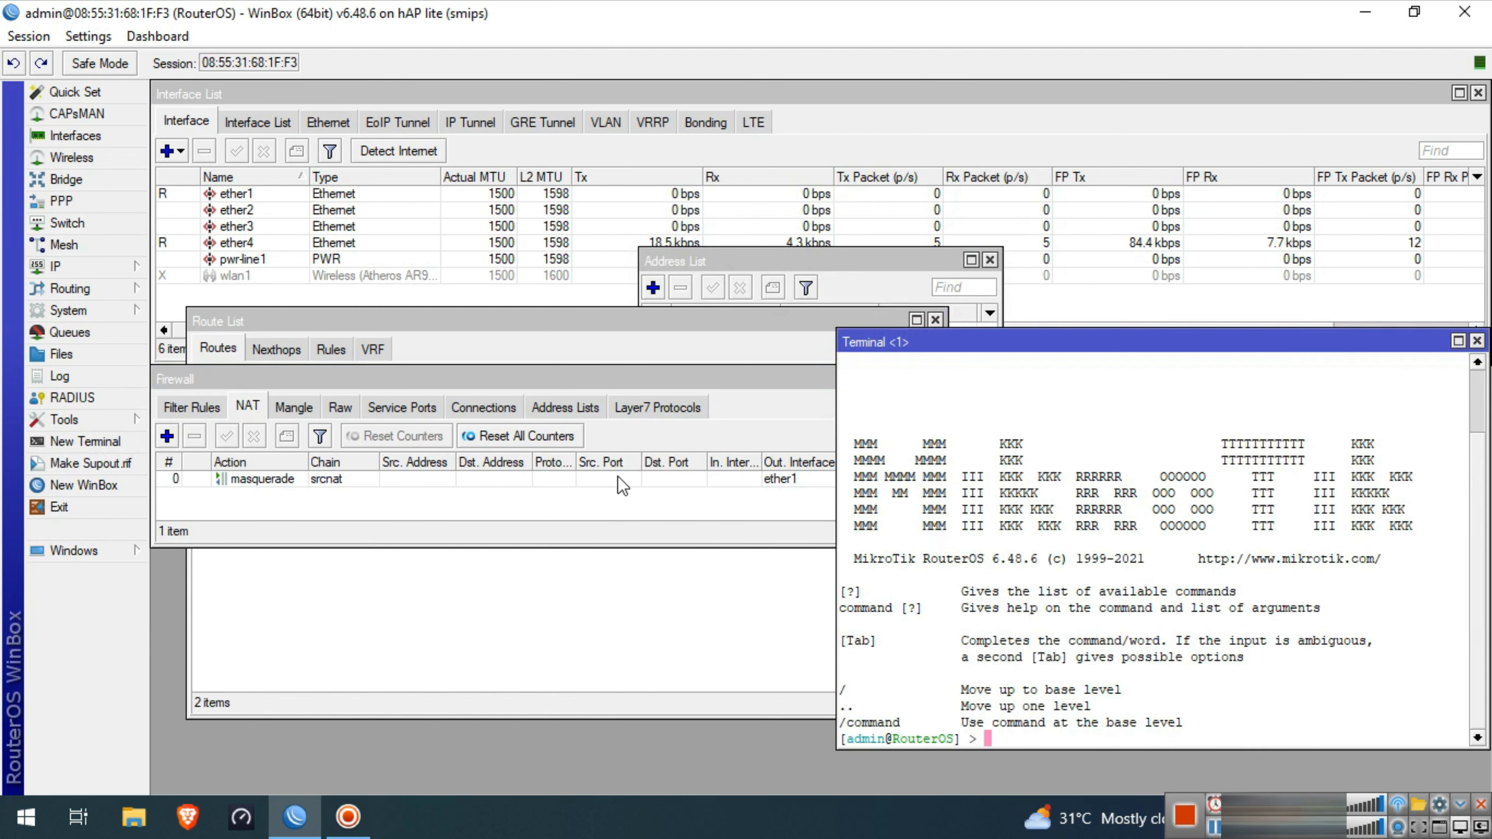
type("ping ")
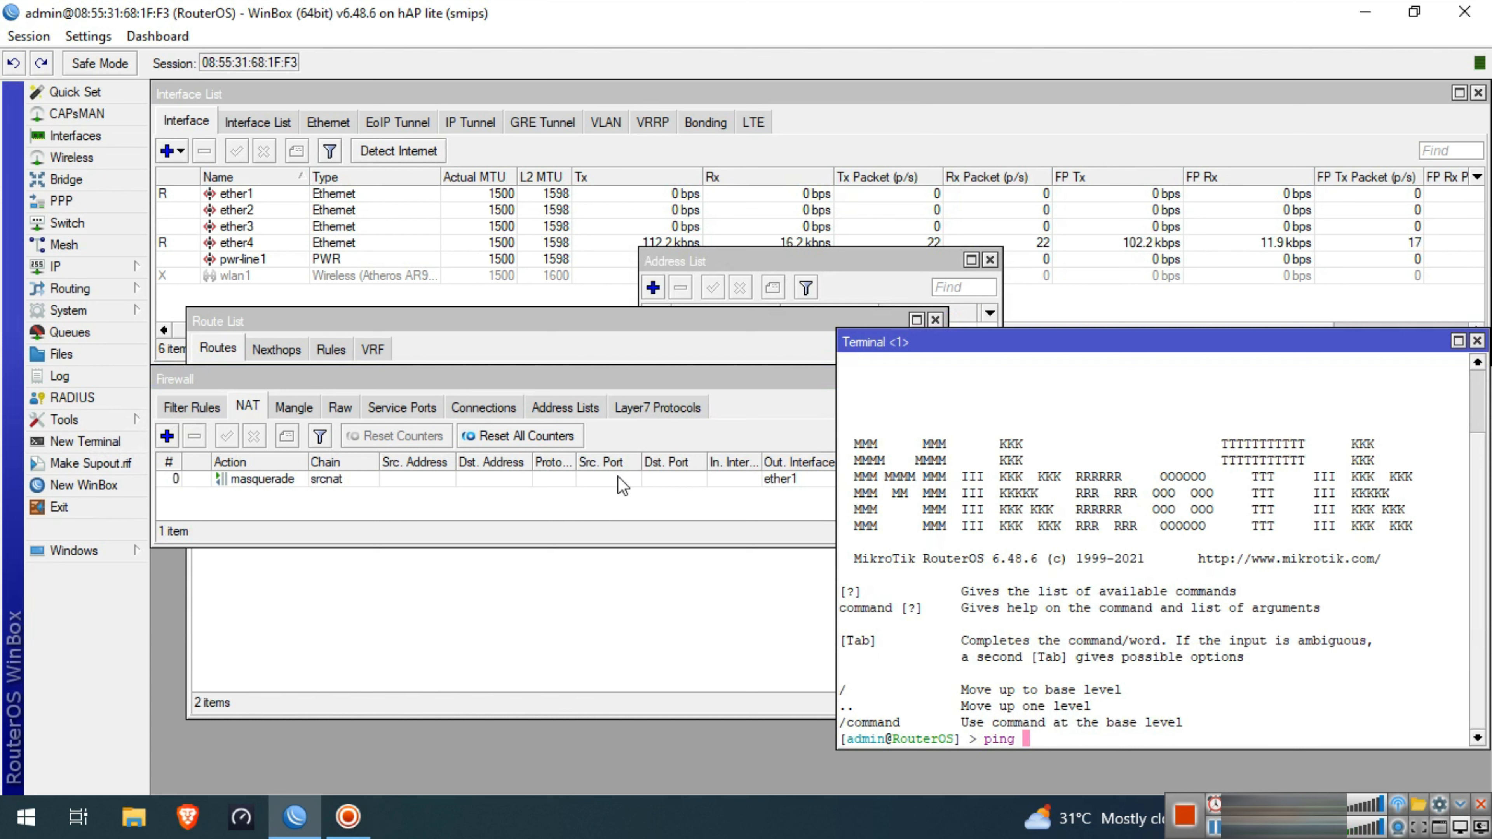
type("8.8.8.8")
key("Return")
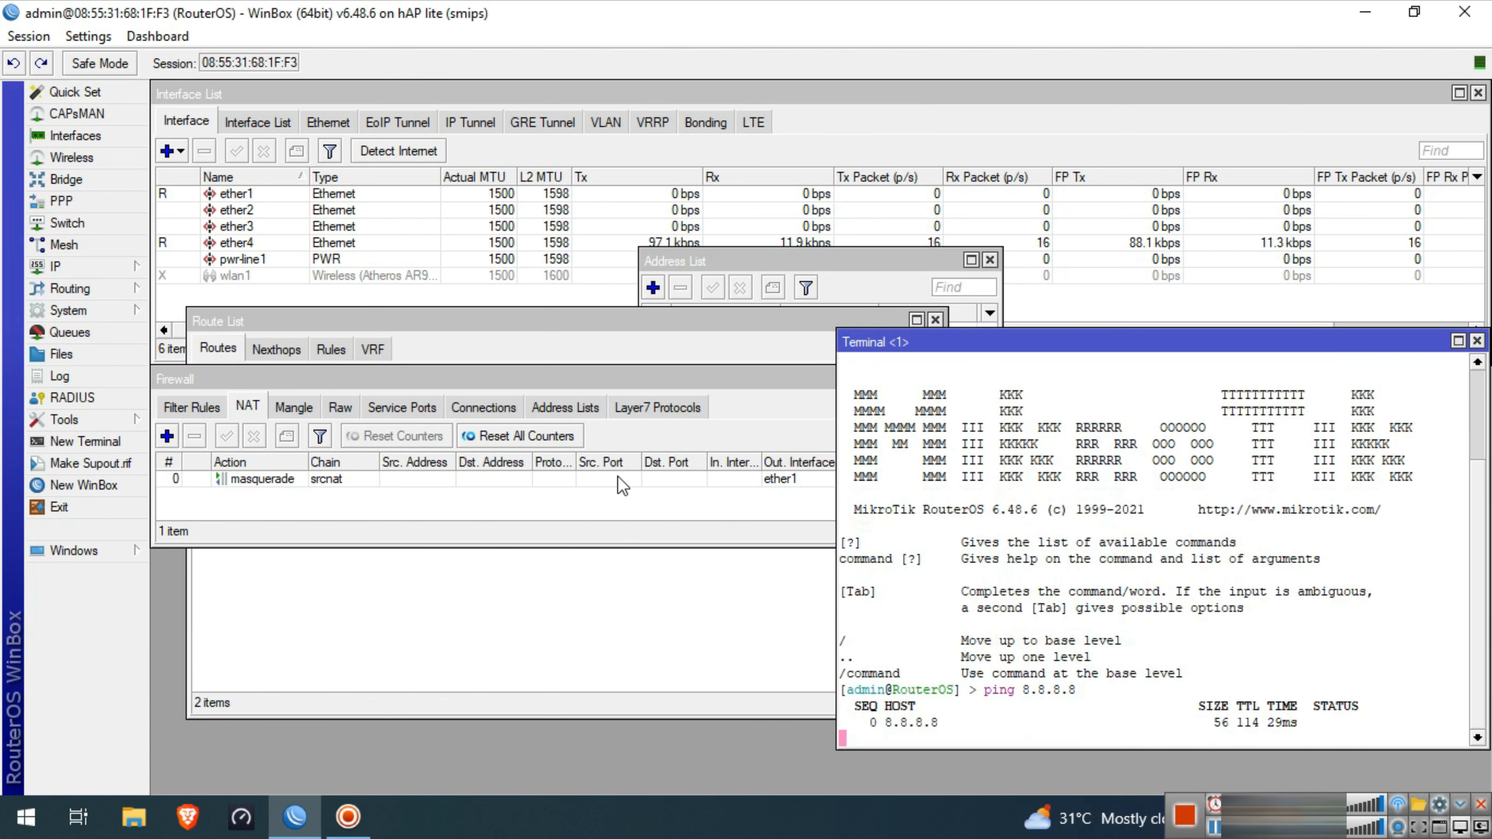